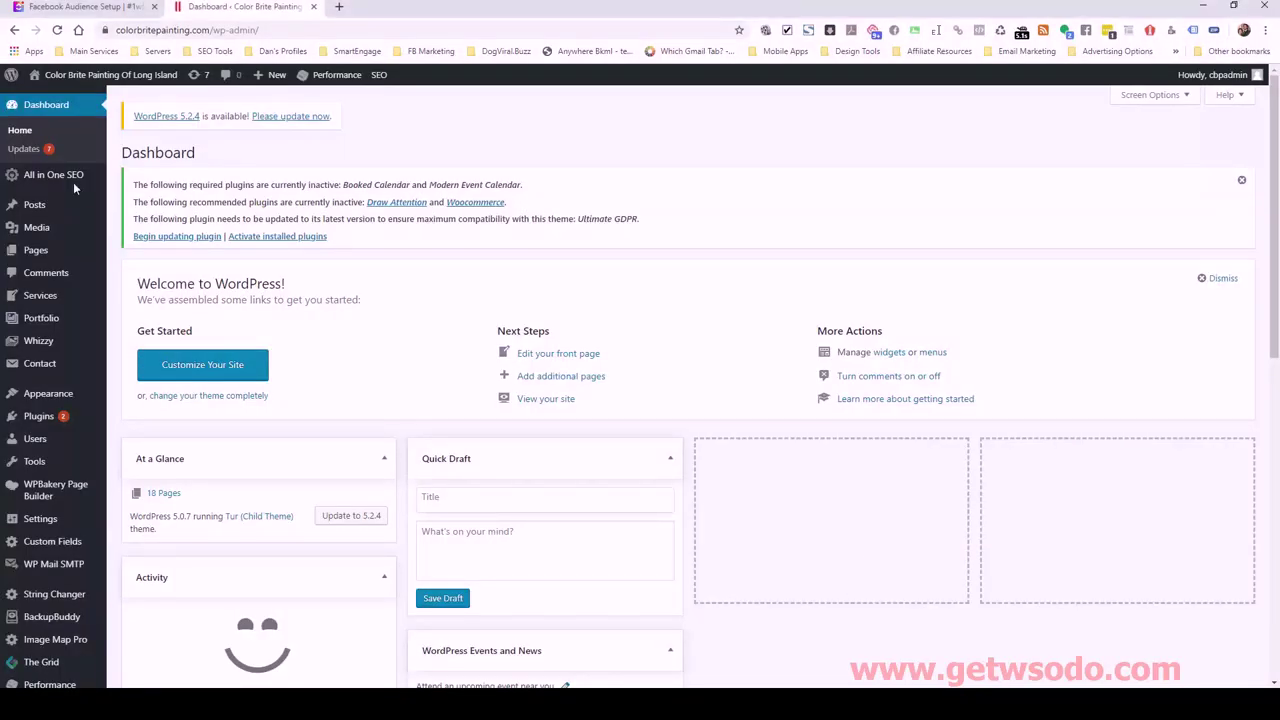
- Open the category-niche pixel subtask in ClickUp and review the existing pixels among the Events Manager data sources
{"action": "left_click", "coordinate": [83, 8]}
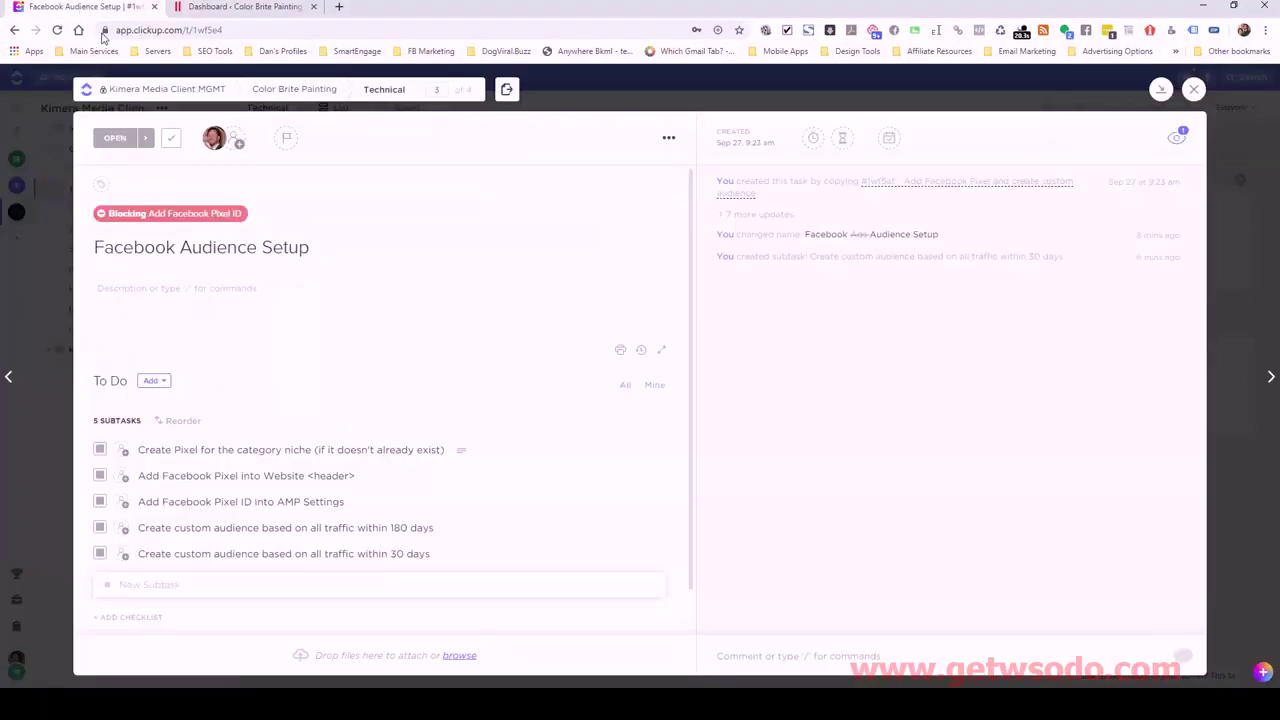
{"action": "left_click", "coordinate": [318, 457]}
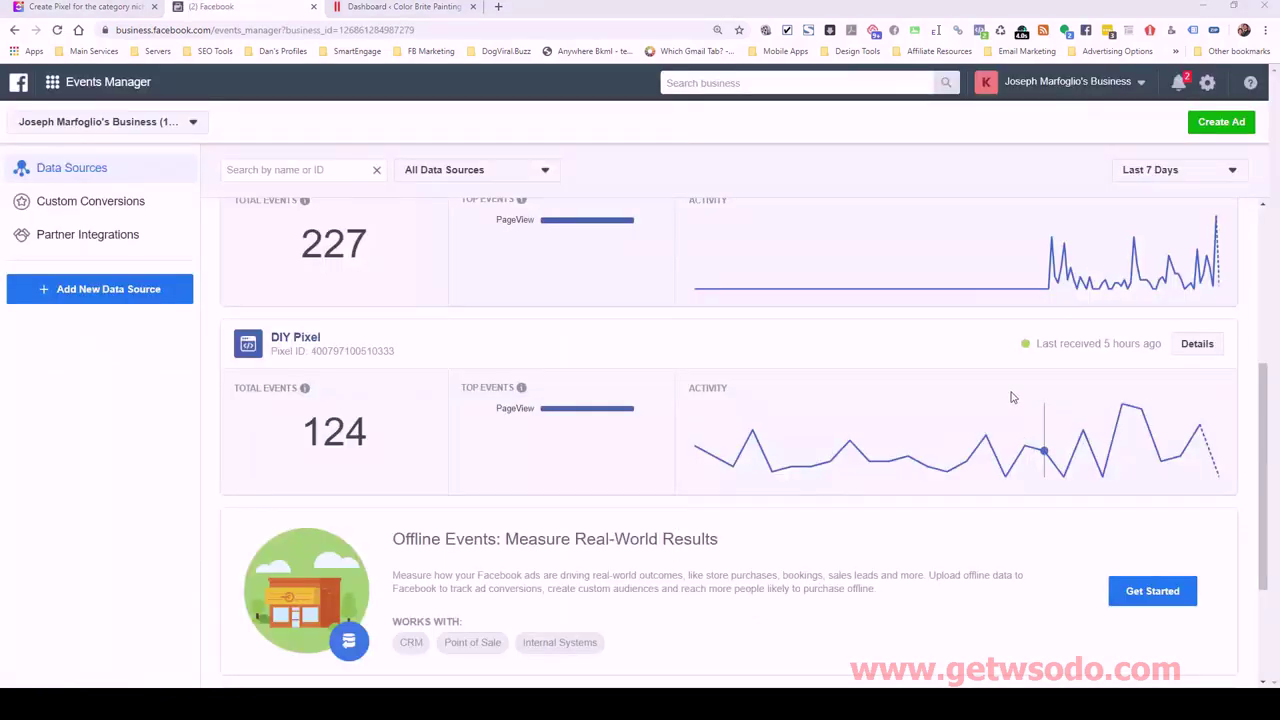
{"action": "scroll", "coordinate": [525, 455], "scroll_direction": "up", "scroll_amount": 1}
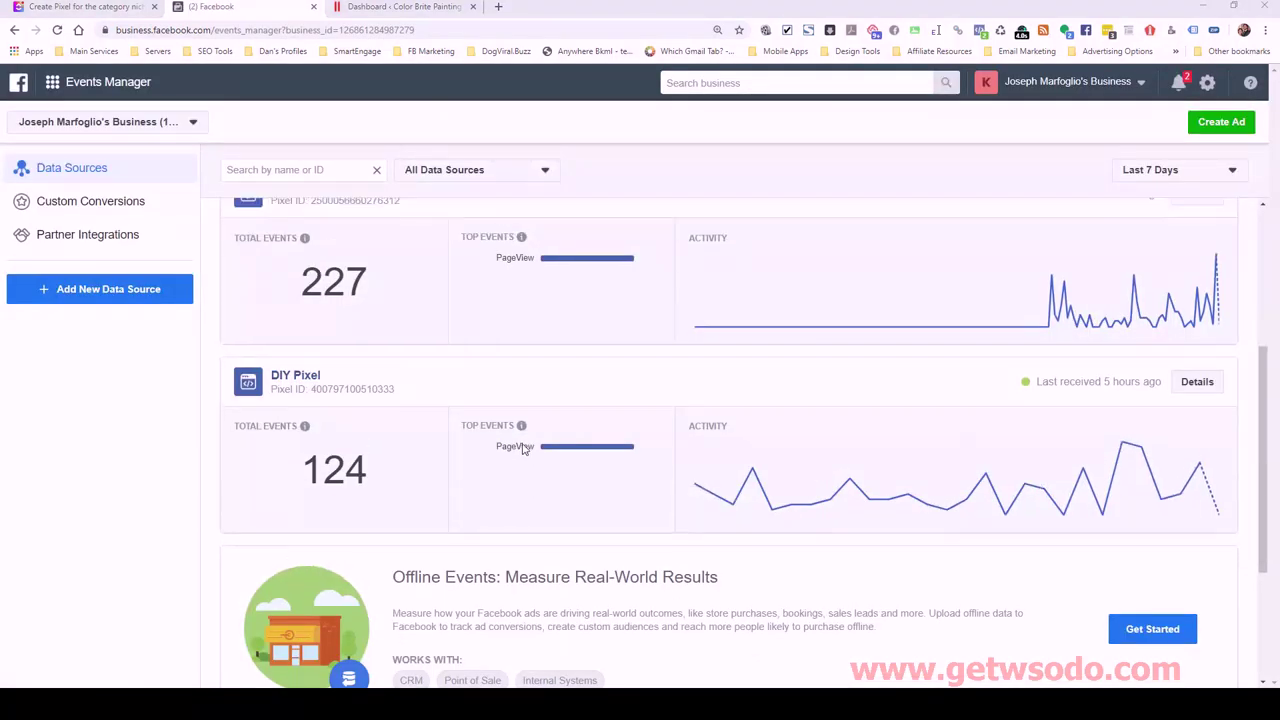
{"action": "scroll", "coordinate": [425, 425], "scroll_direction": "down", "scroll_amount": 1}
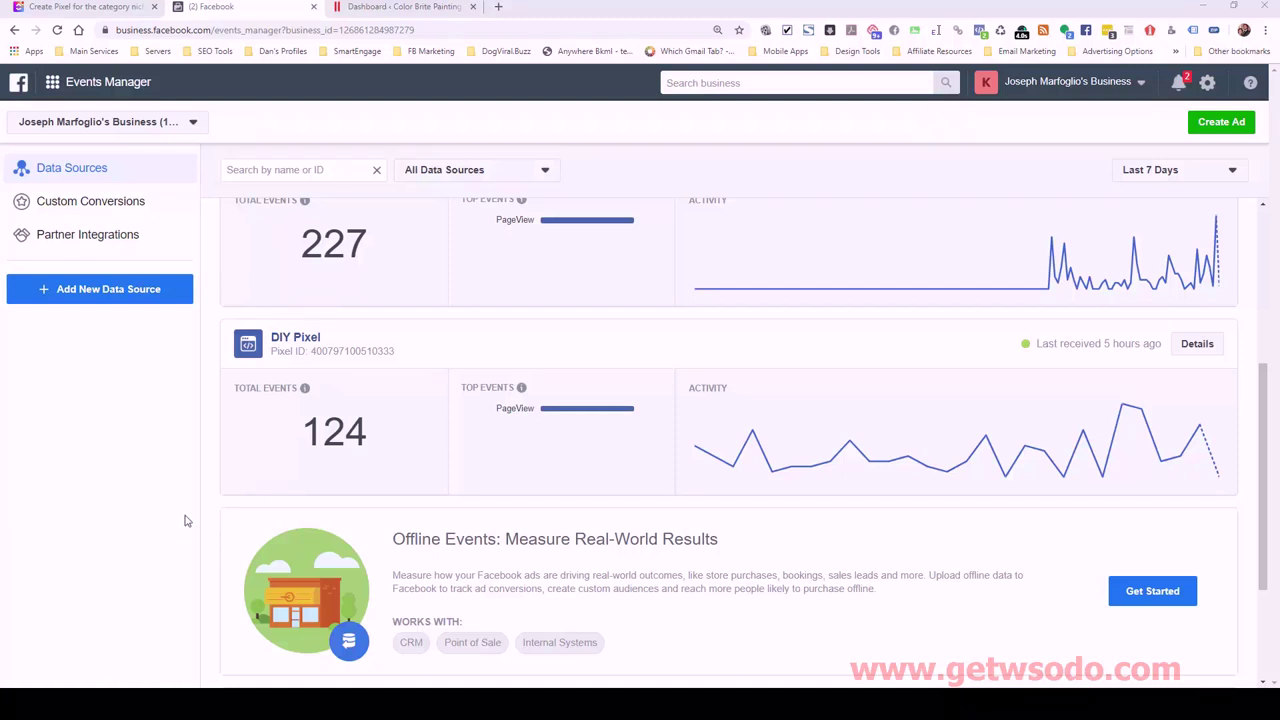
- Add a new Facebook Pixel data source named "Home Services for Clients Pixel", without a website URL
{"action": "left_click", "coordinate": [72, 292]}
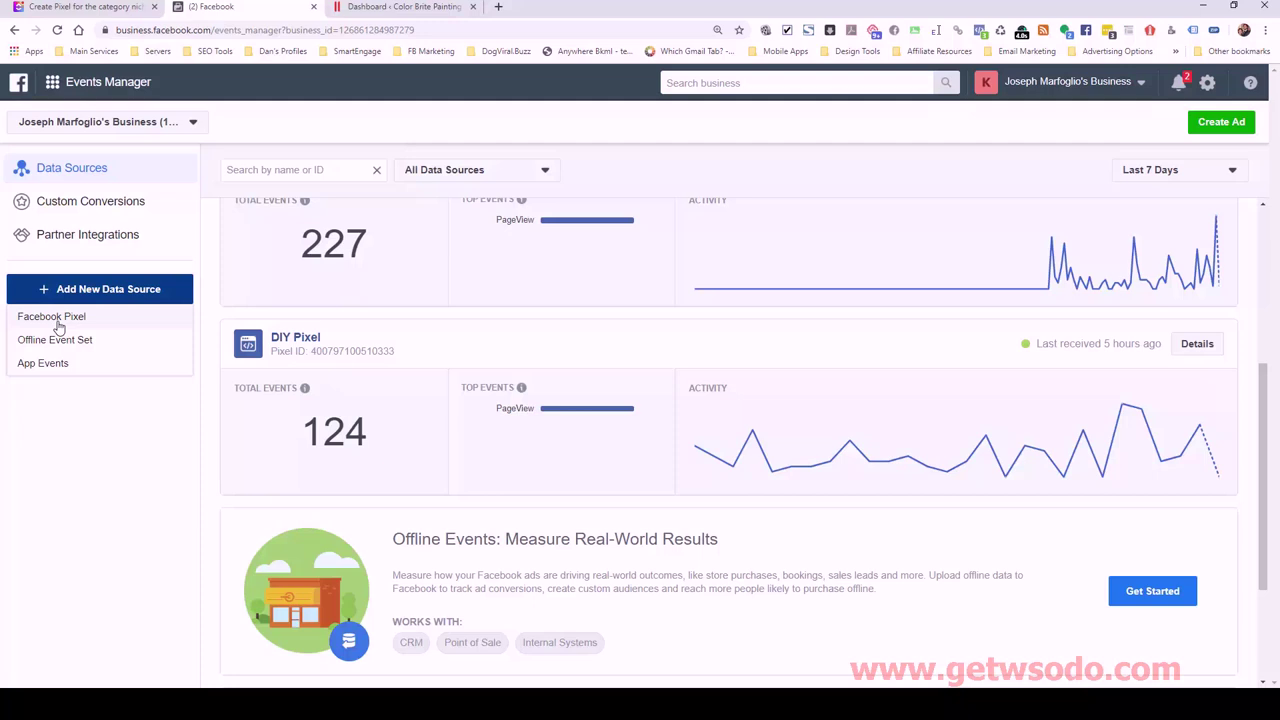
{"action": "left_click", "coordinate": [55, 318]}
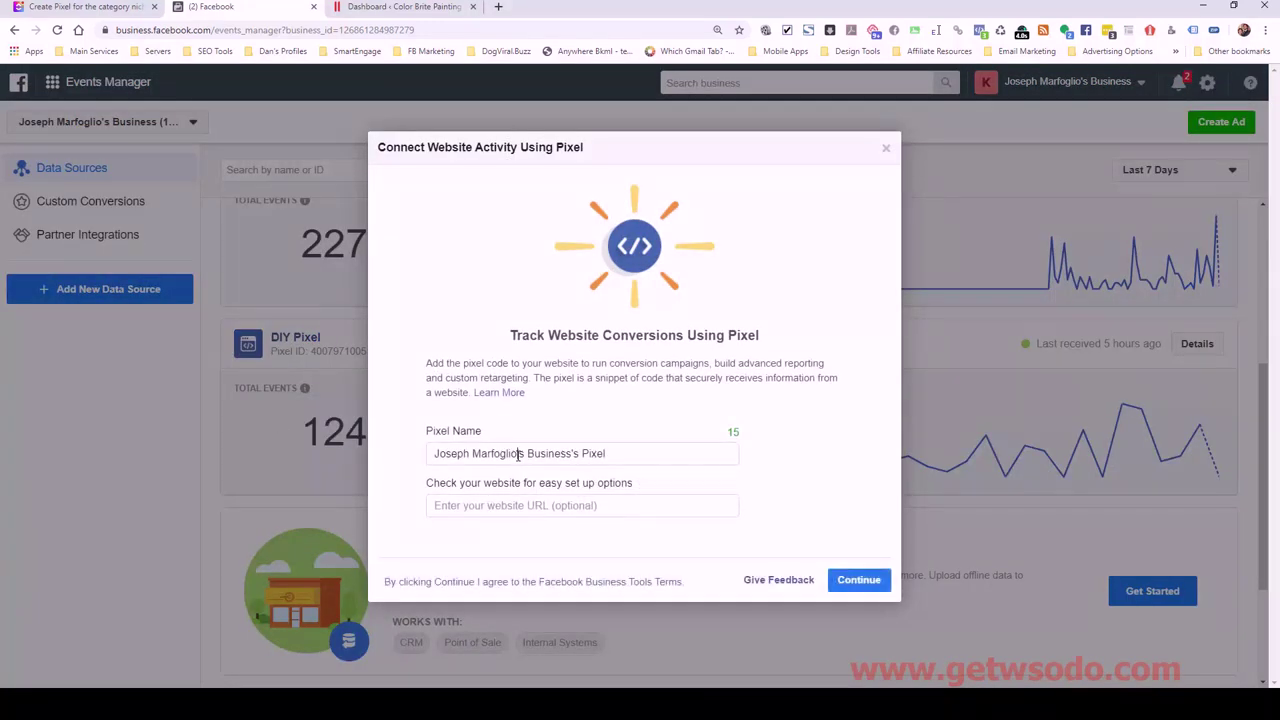
{"action": "left_click", "coordinate": [606, 455]}
{"action": "left_click_drag", "start_coordinate": [606, 455], "coordinate": [420, 457]}
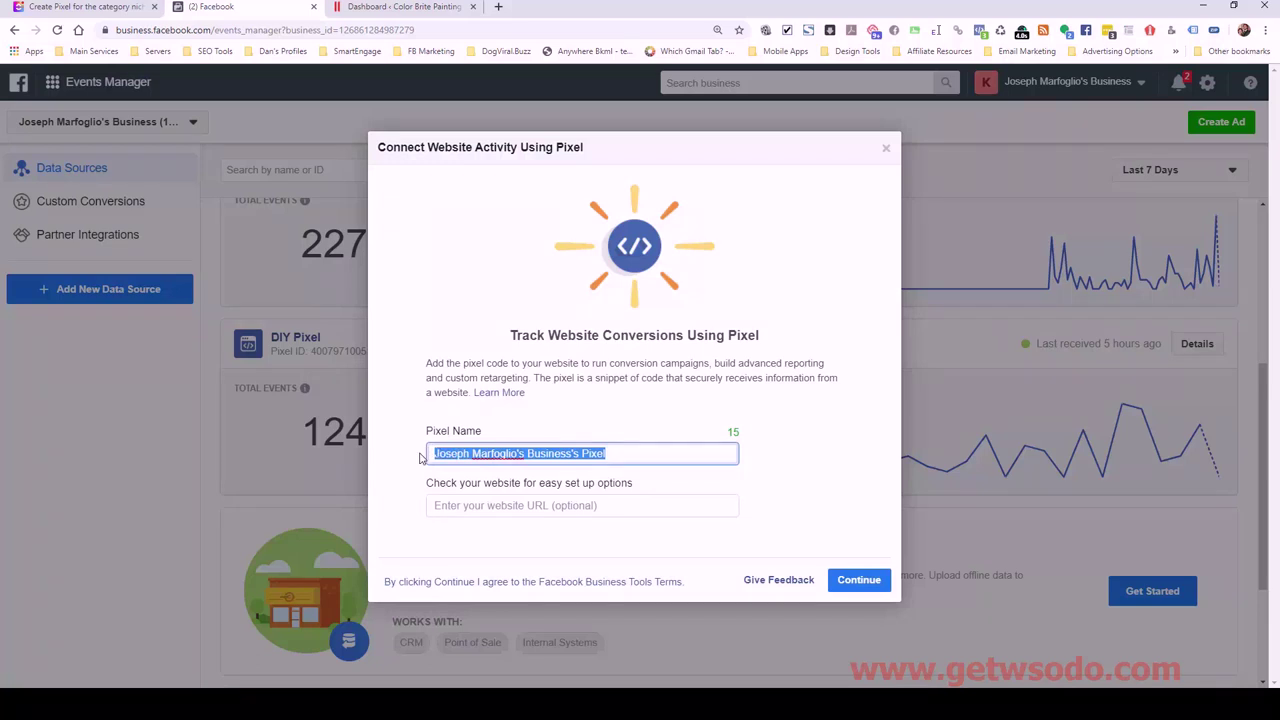
{"action": "type", "text": "Home Se"}
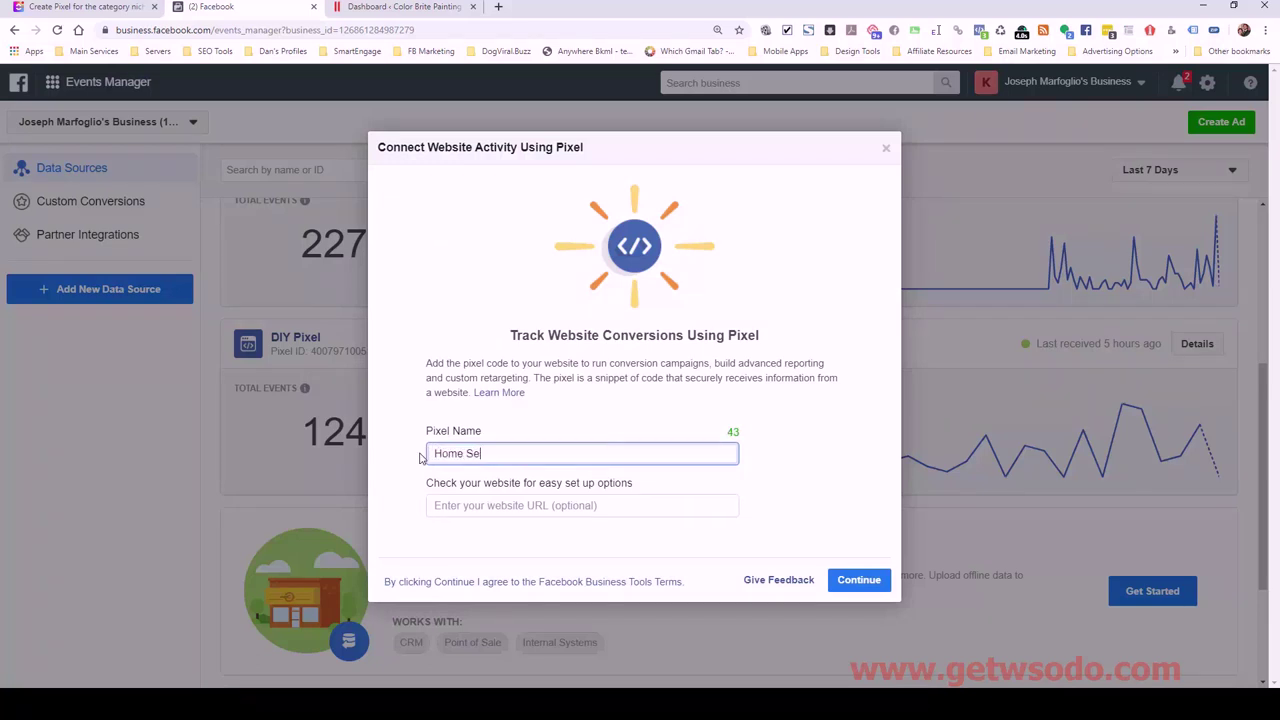
{"action": "type", "text": "rvices Pixel"}
{"action": "left_click", "coordinate": [512, 453]}
{"action": "type", "text": "for Clients Pixel"}
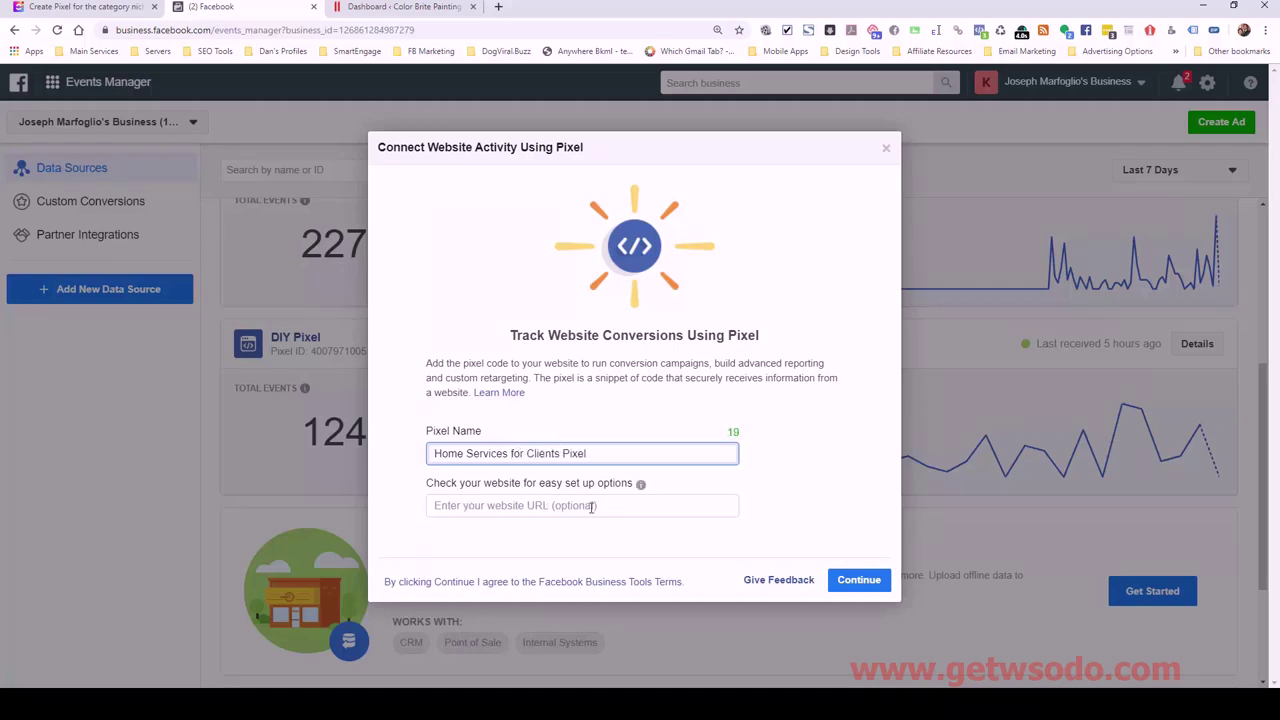
{"action": "left_click", "coordinate": [847, 581]}
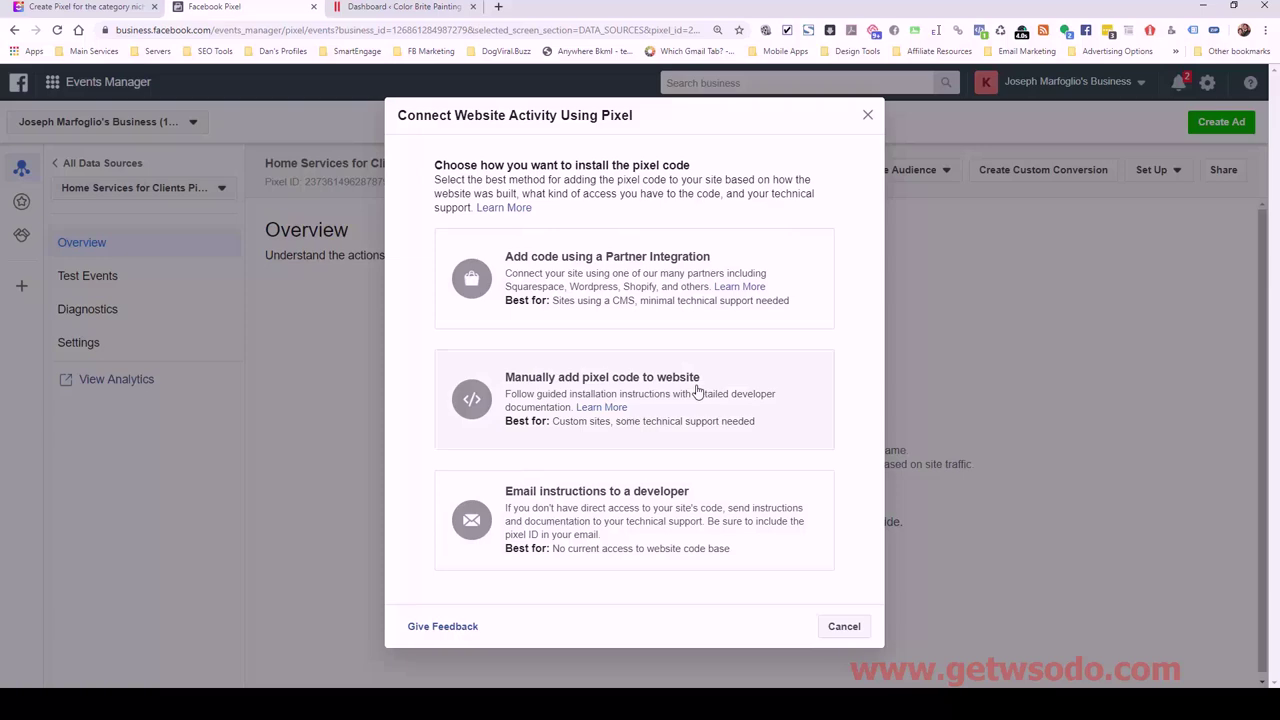
- Choose to add the pixel code to the website manually and copy the base code to the clipboard
{"action": "left_click", "coordinate": [698, 393]}
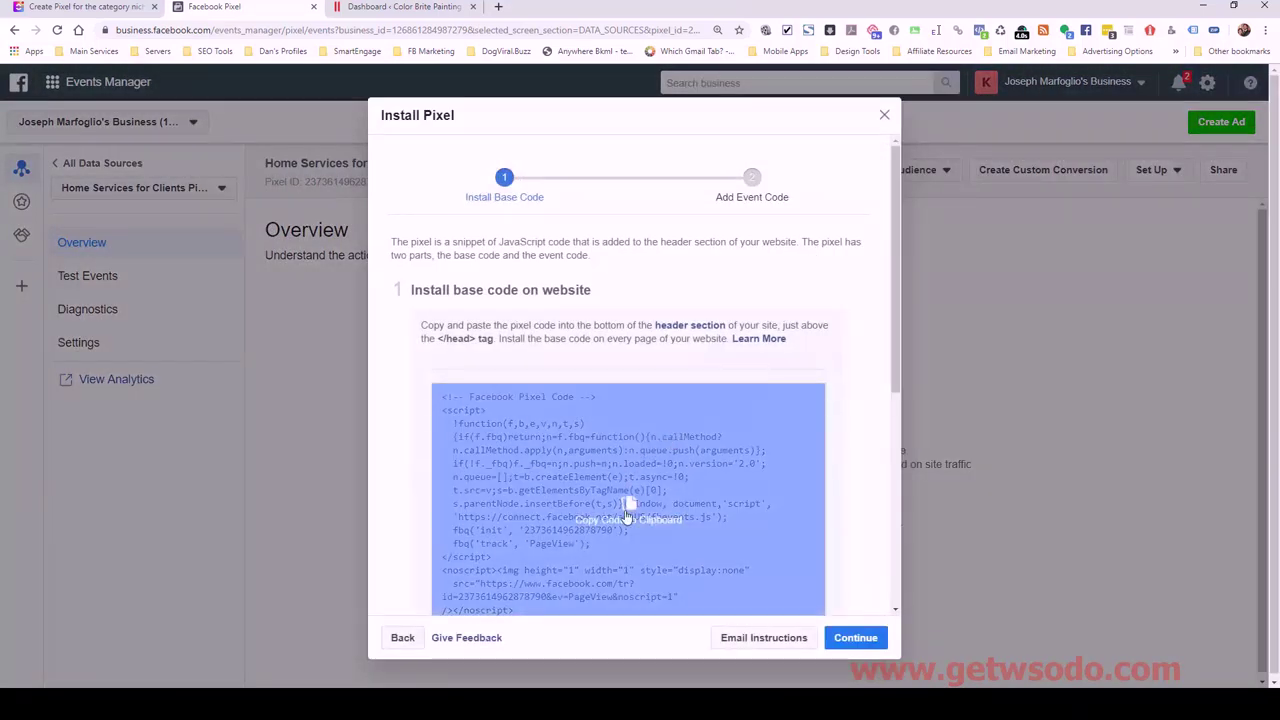
{"action": "scroll", "coordinate": [646, 503], "scroll_direction": "down", "scroll_amount": 1}
{"action": "scroll", "coordinate": [660, 503], "scroll_direction": "down", "scroll_amount": 1}
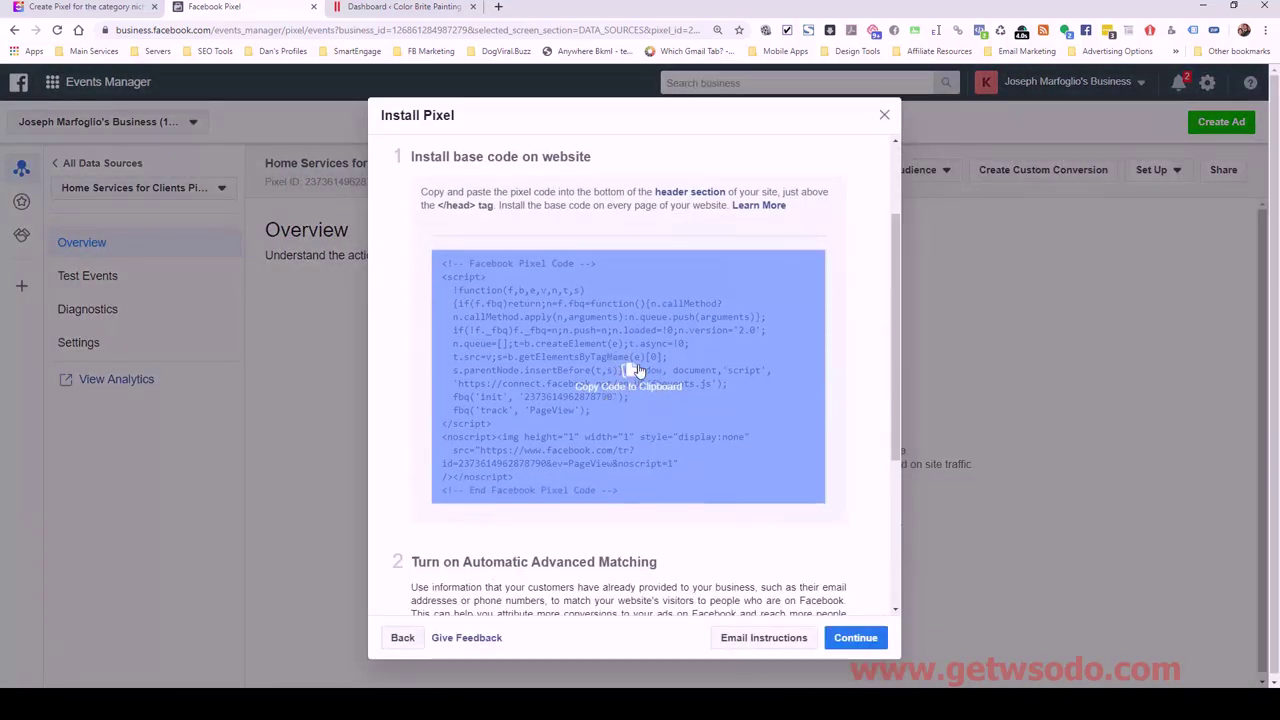
{"action": "left_click", "coordinate": [638, 372]}
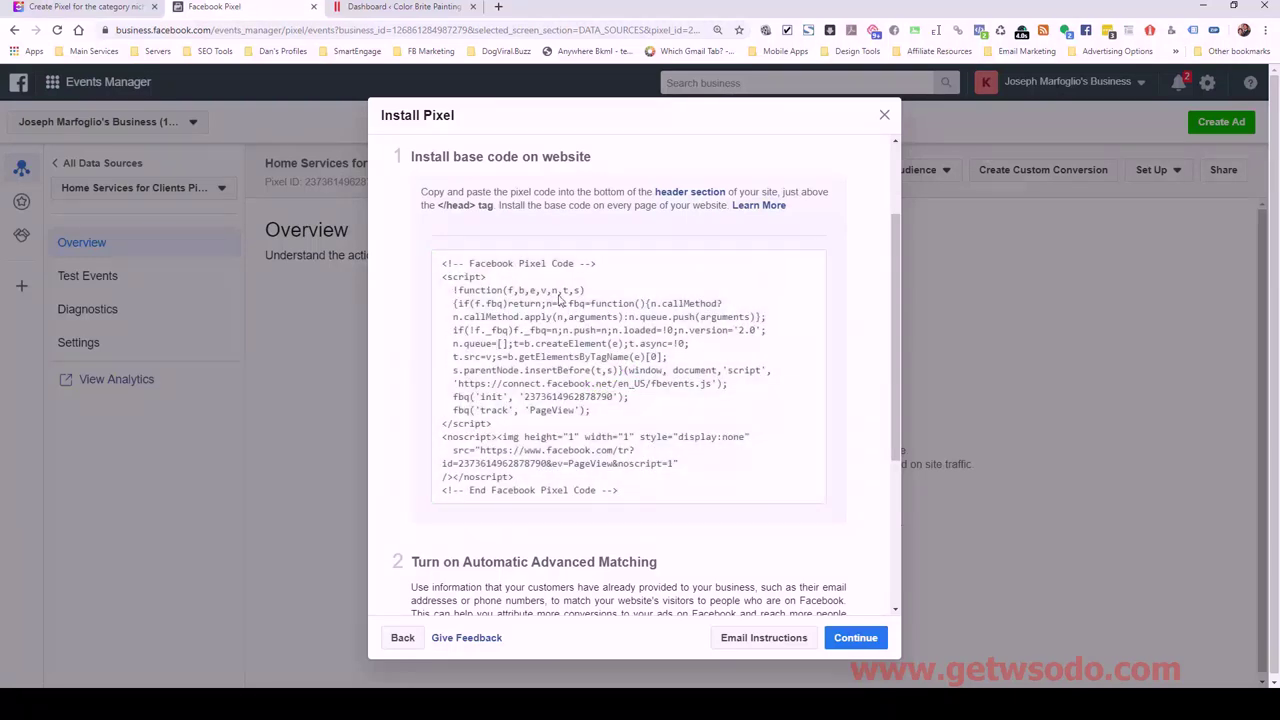
- Switch to the site's WordPress dashboard and open the Insert Headers and Footers settings
{"action": "left_click", "coordinate": [391, 12]}
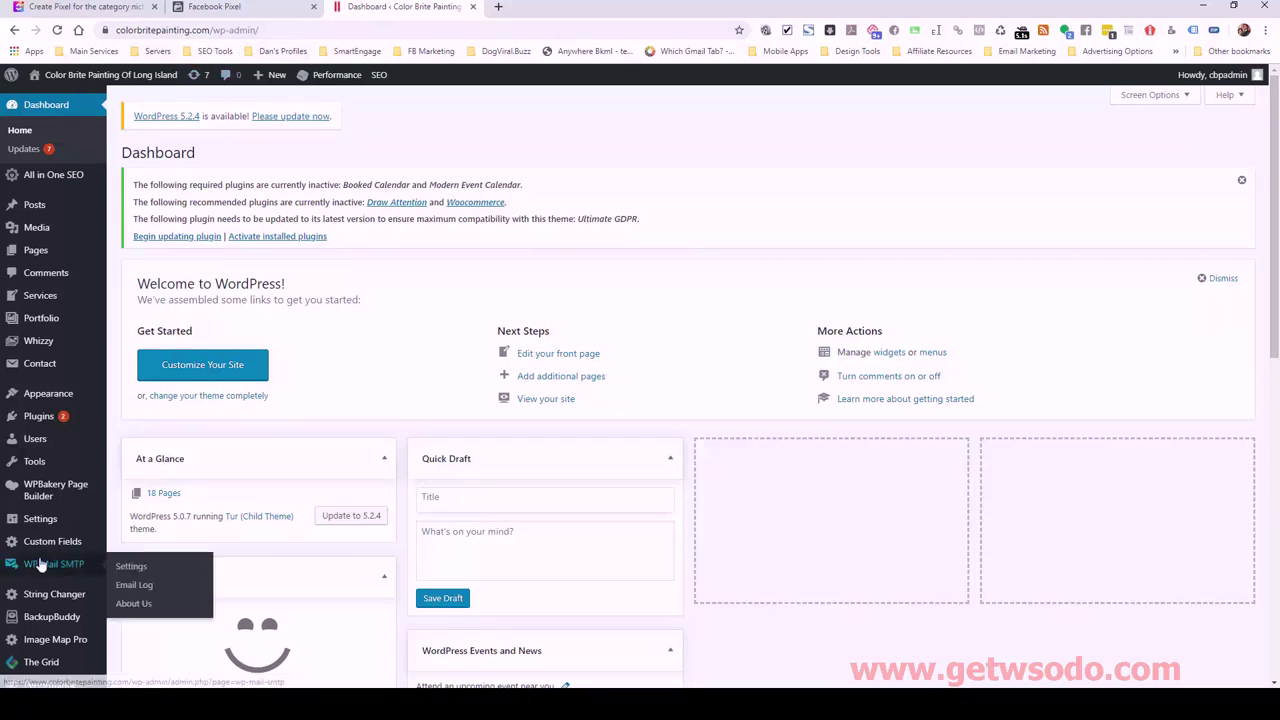
{"action": "mouse_move", "coordinate": [52, 521]}
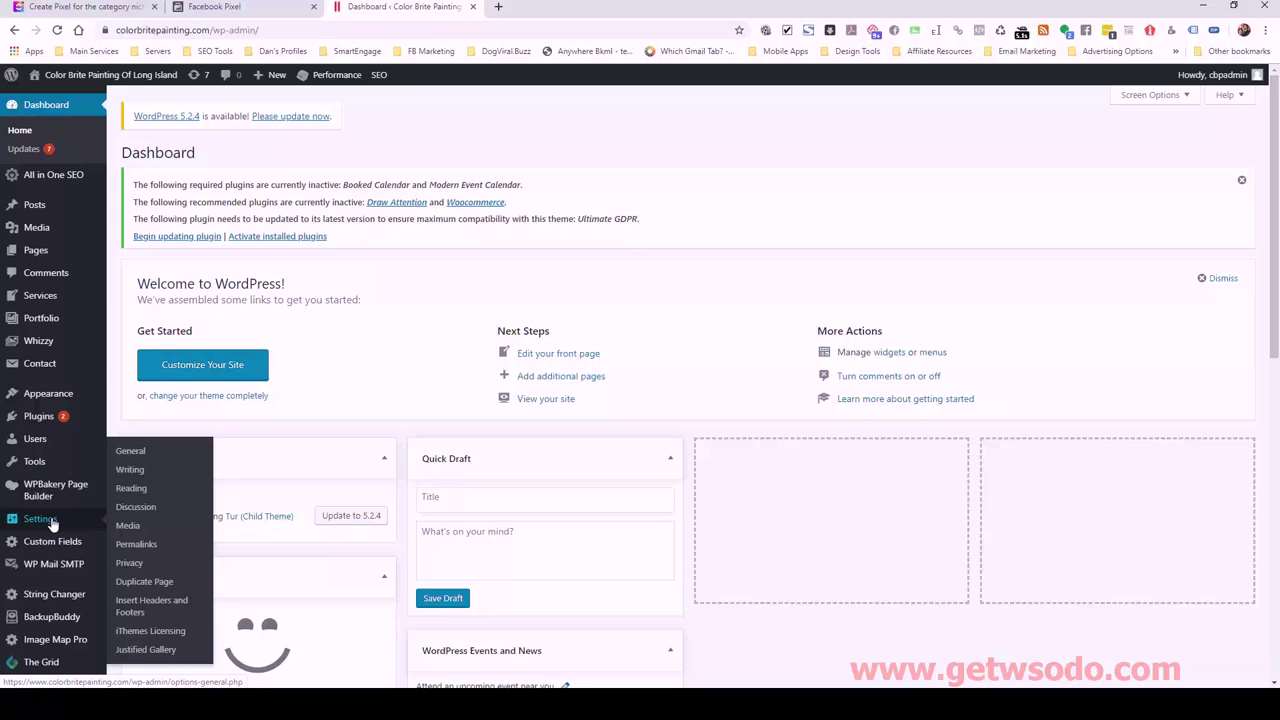
{"action": "left_click", "coordinate": [147, 605]}
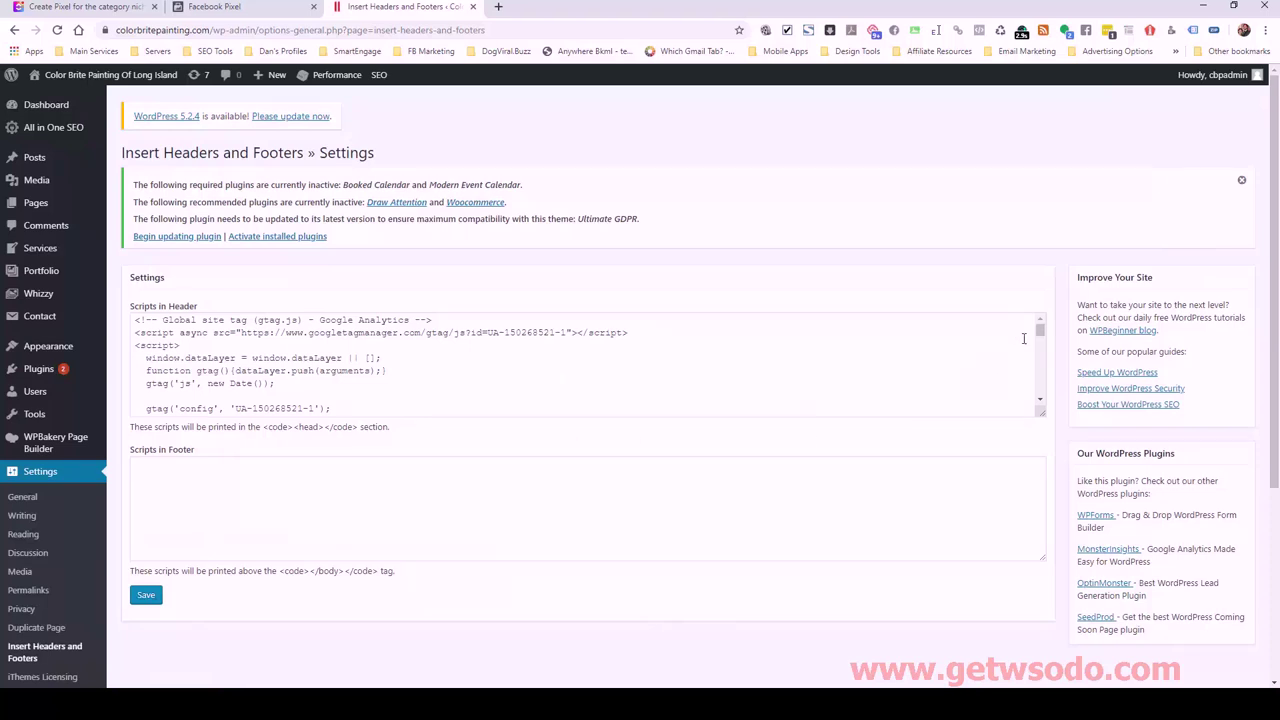
- Paste the Facebook pixel code on a new line at the end of the header scripts and save the settings
{"action": "left_click_drag", "start_coordinate": [1041, 334], "coordinate": [1040, 392]}
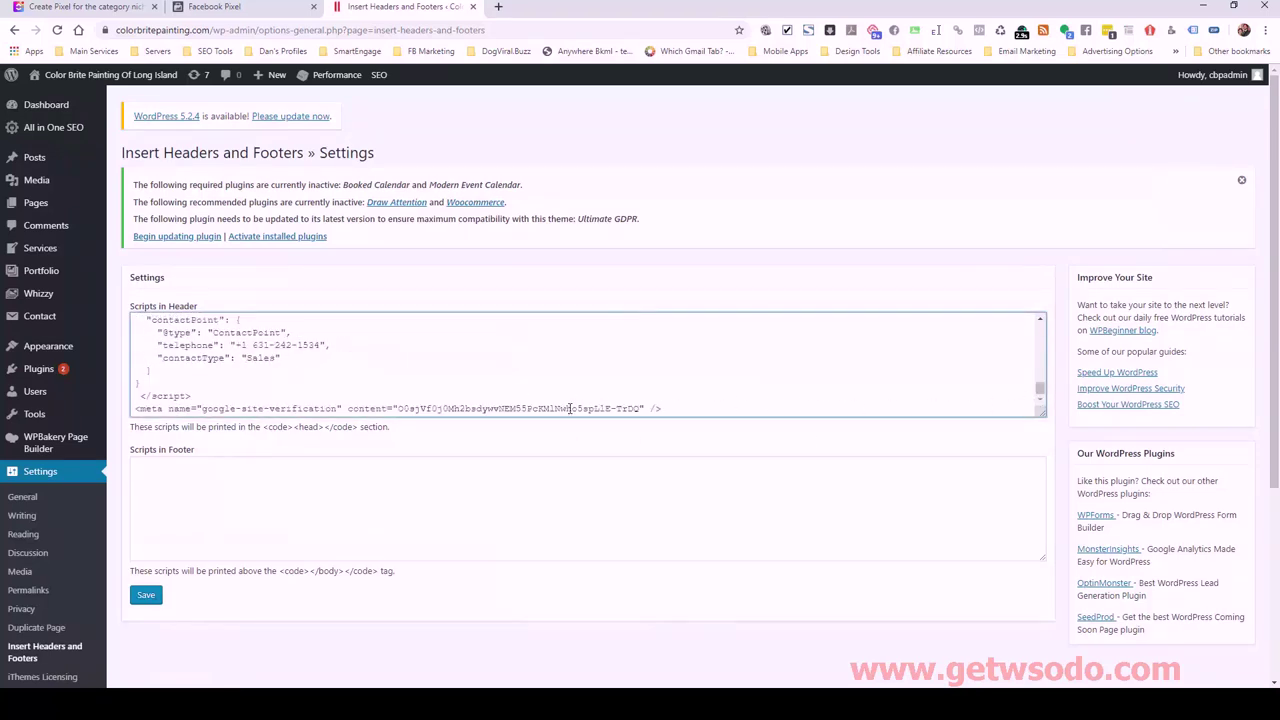
{"action": "left_click", "coordinate": [701, 407]}
{"action": "key", "text": "Return"}
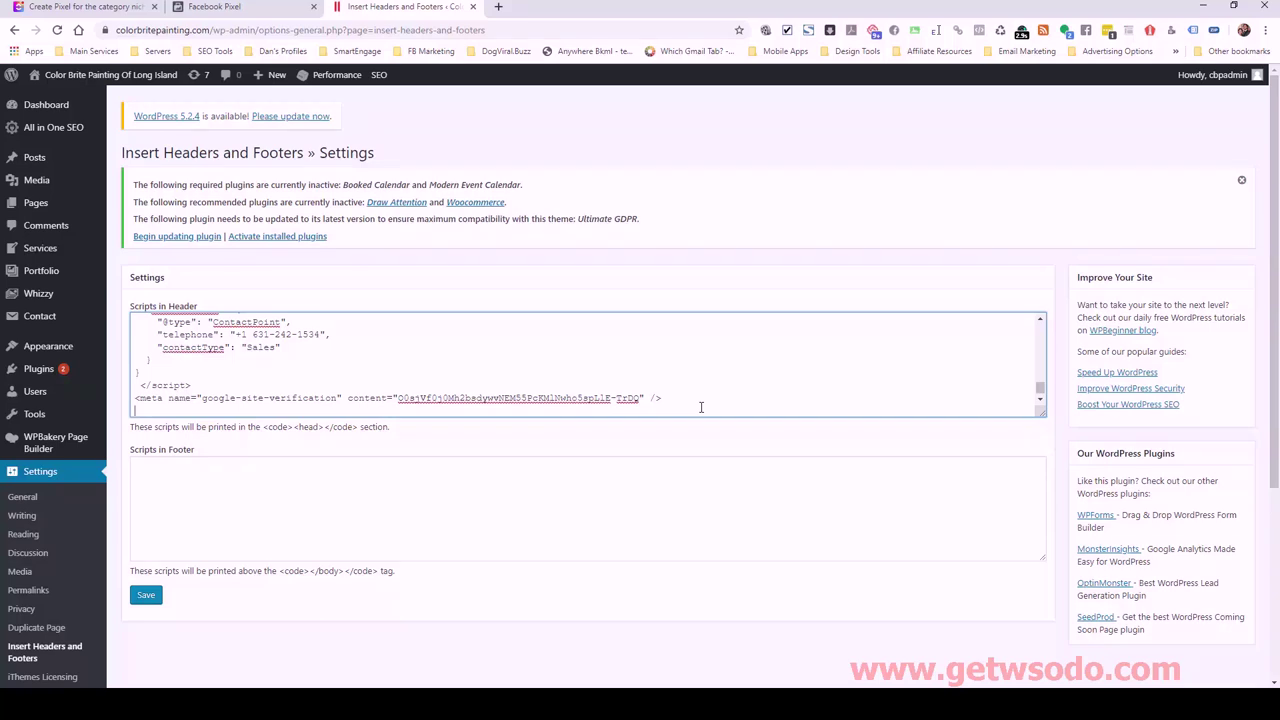
{"action": "key", "text": "ctrl+v"}
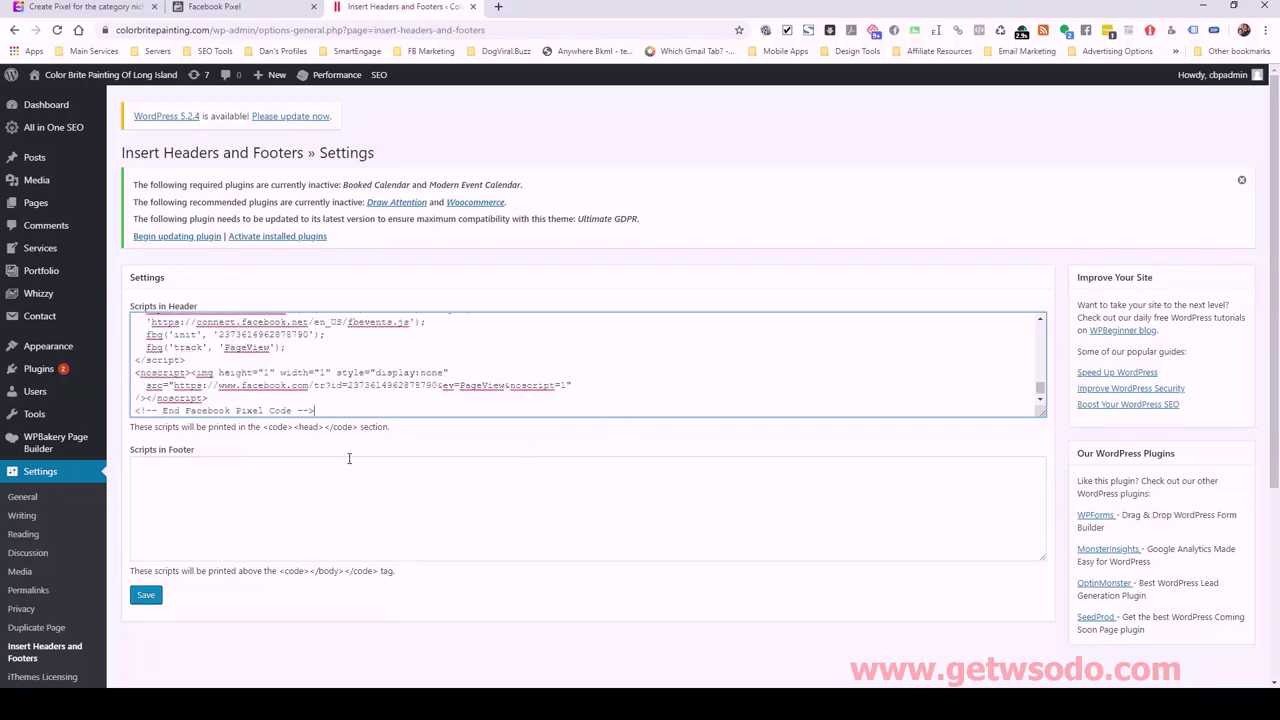
{"action": "left_click", "coordinate": [146, 600]}
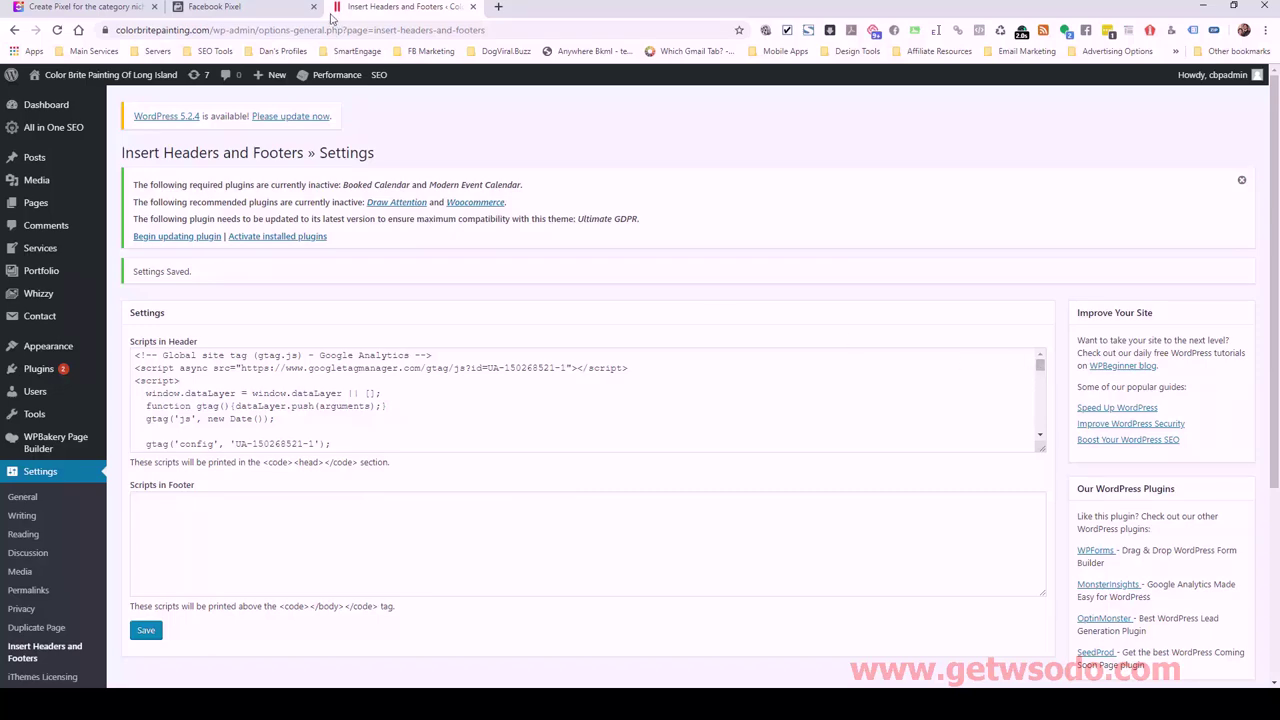
- Return to the Facebook pixel installation, continue past the base code stage and close the event setup without adding events
{"action": "left_click", "coordinate": [256, 8]}
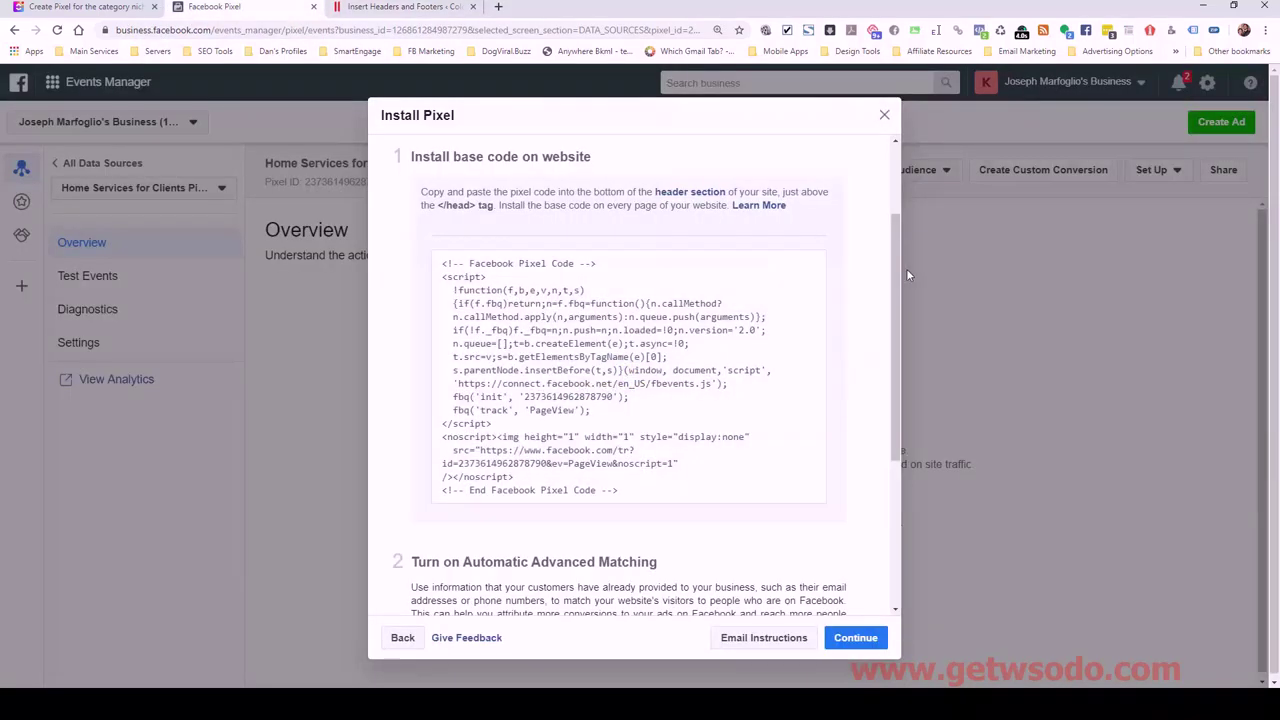
{"action": "left_click_drag", "start_coordinate": [896, 278], "coordinate": [883, 423]}
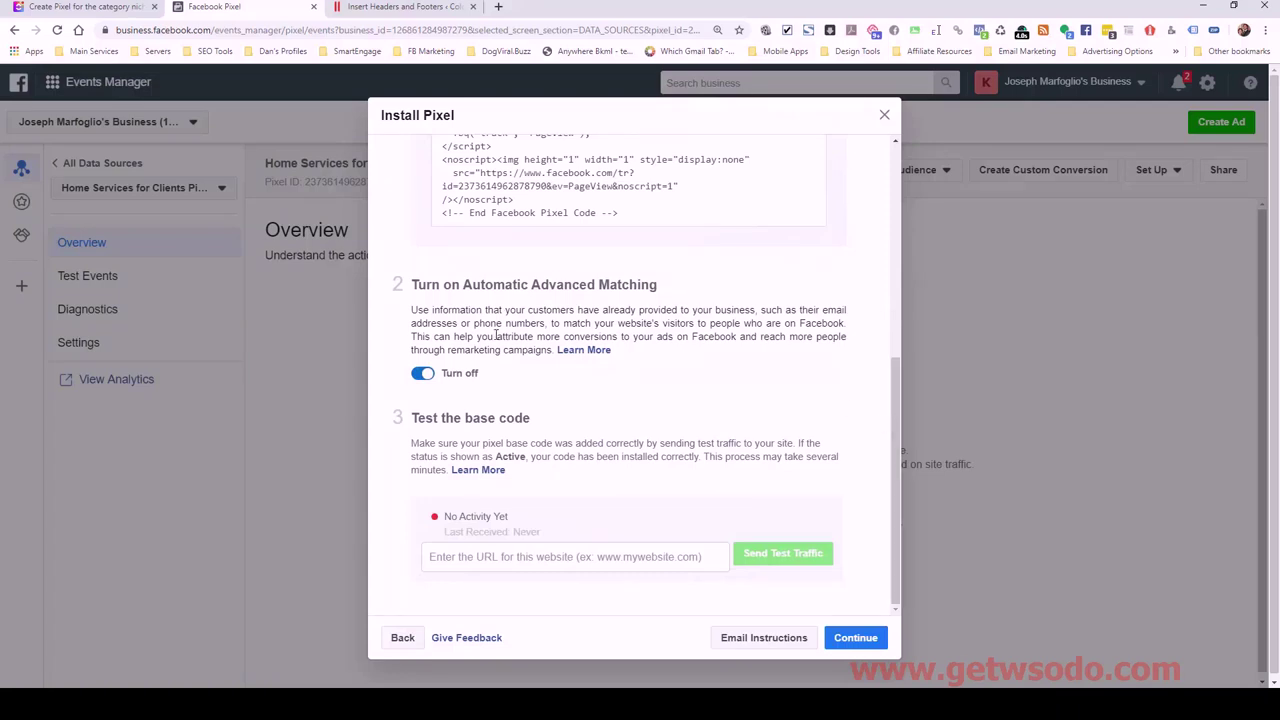
{"action": "left_click", "coordinate": [845, 640]}
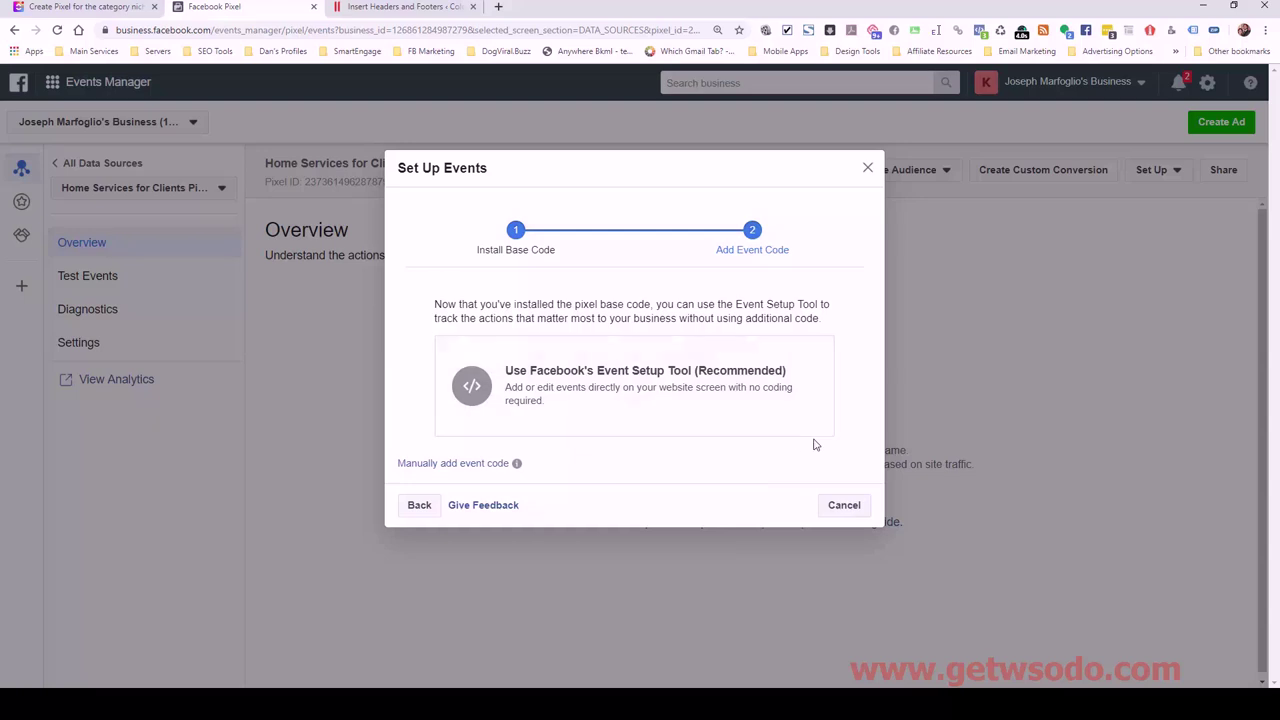
{"action": "left_click", "coordinate": [843, 505]}
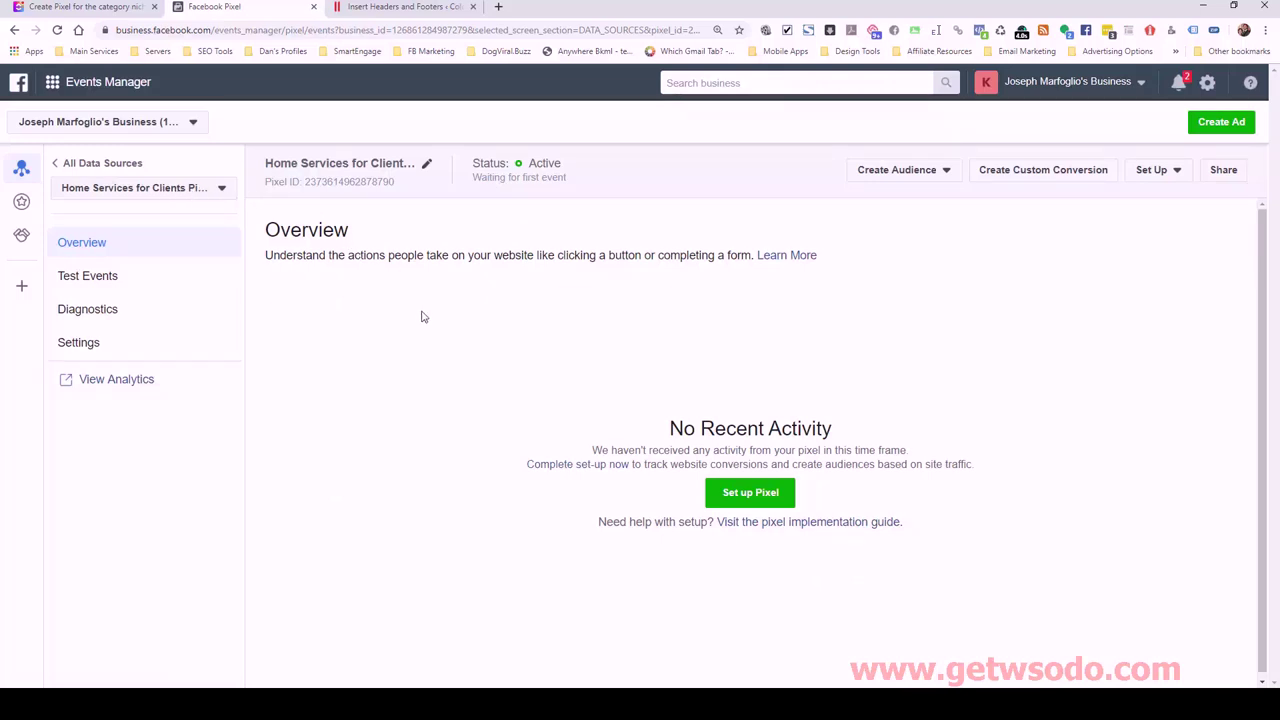
- Start a custom audience for the new pixel and open the linked Business Manager Settings in a new tab
{"action": "left_click", "coordinate": [916, 176]}
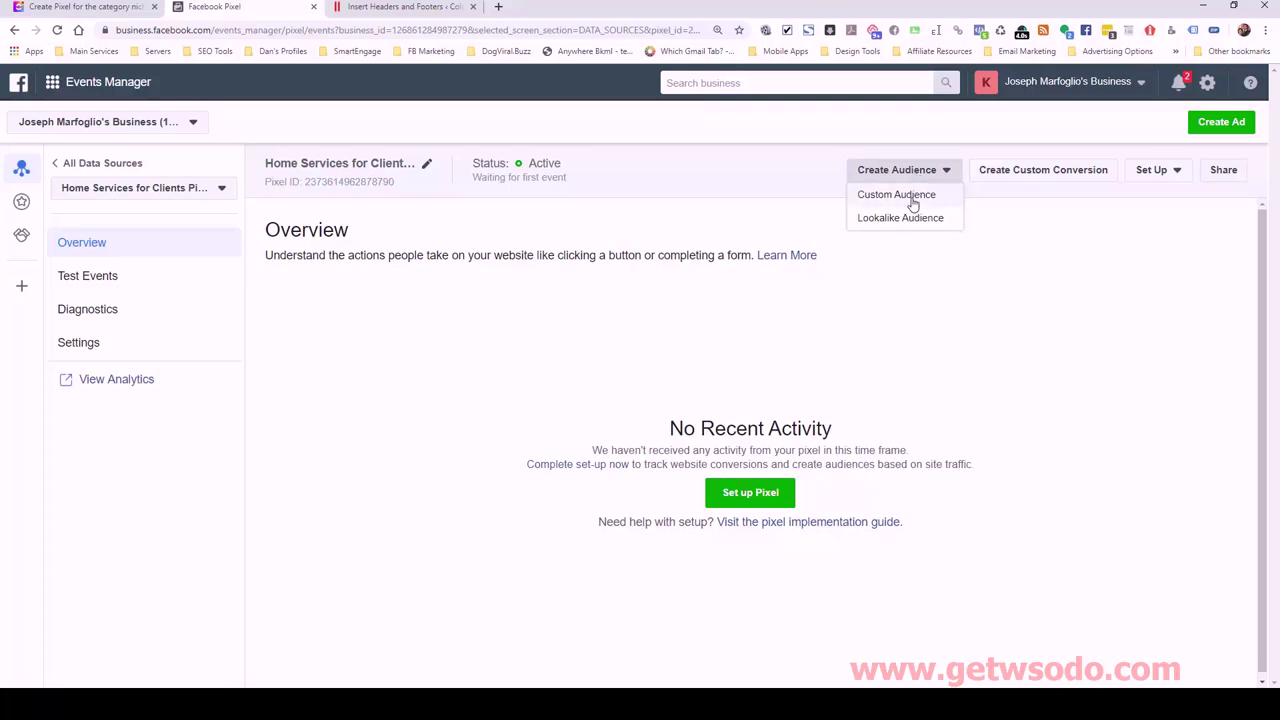
{"action": "left_click", "coordinate": [912, 196]}
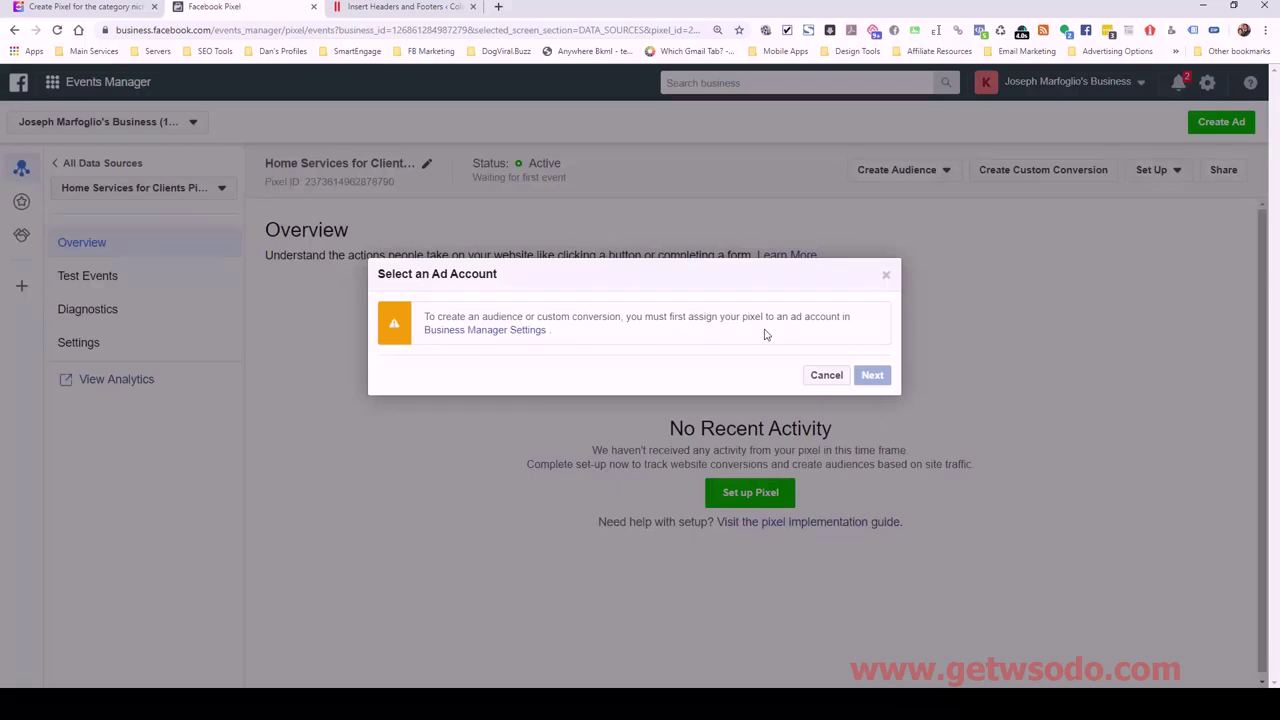
{"action": "right_click", "coordinate": [503, 336]}
{"action": "left_click", "coordinate": [545, 342]}
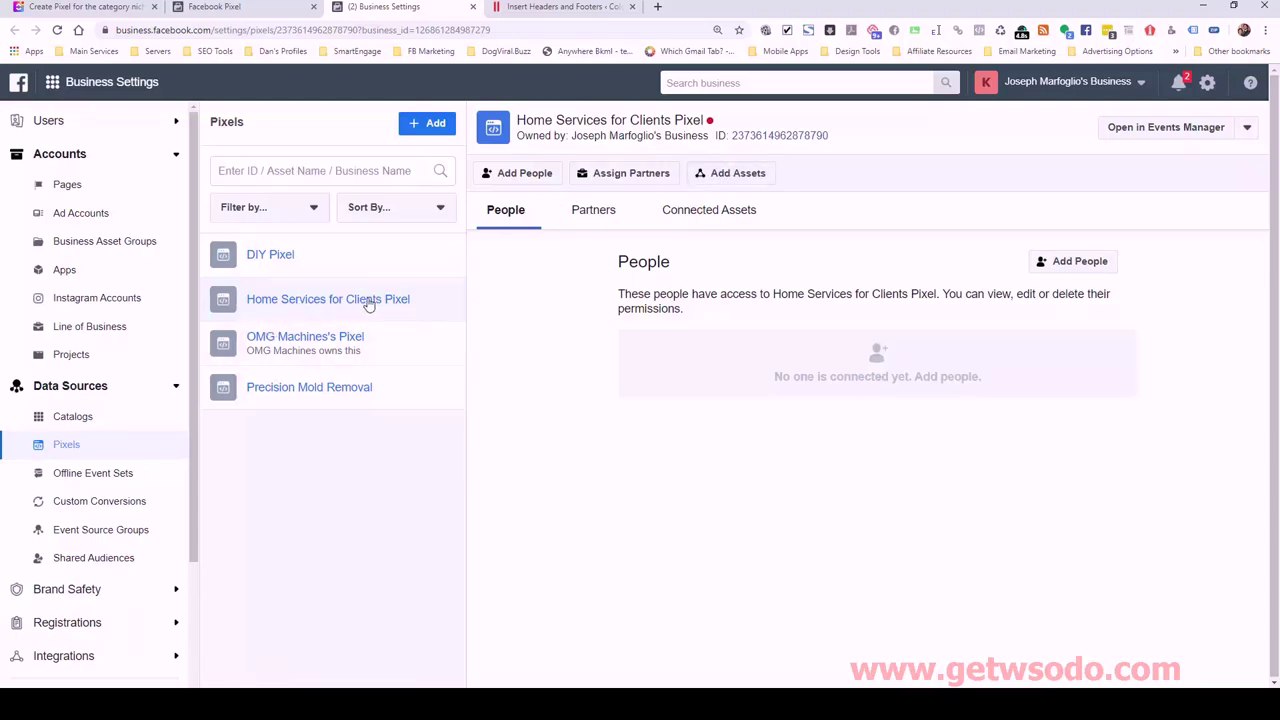
- Assign the Kimera Media ad account to the Home Services for Clients Pixel as a connected asset
{"action": "left_click", "coordinate": [745, 173]}
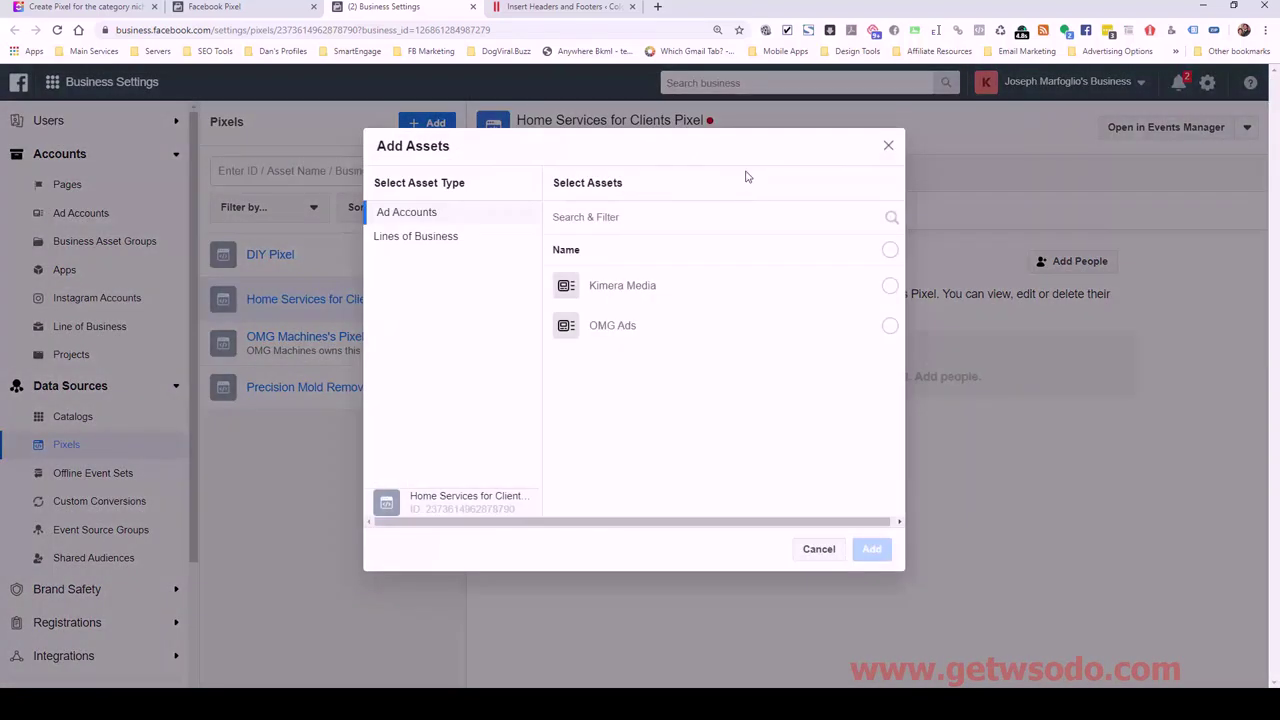
{"action": "left_click", "coordinate": [890, 287]}
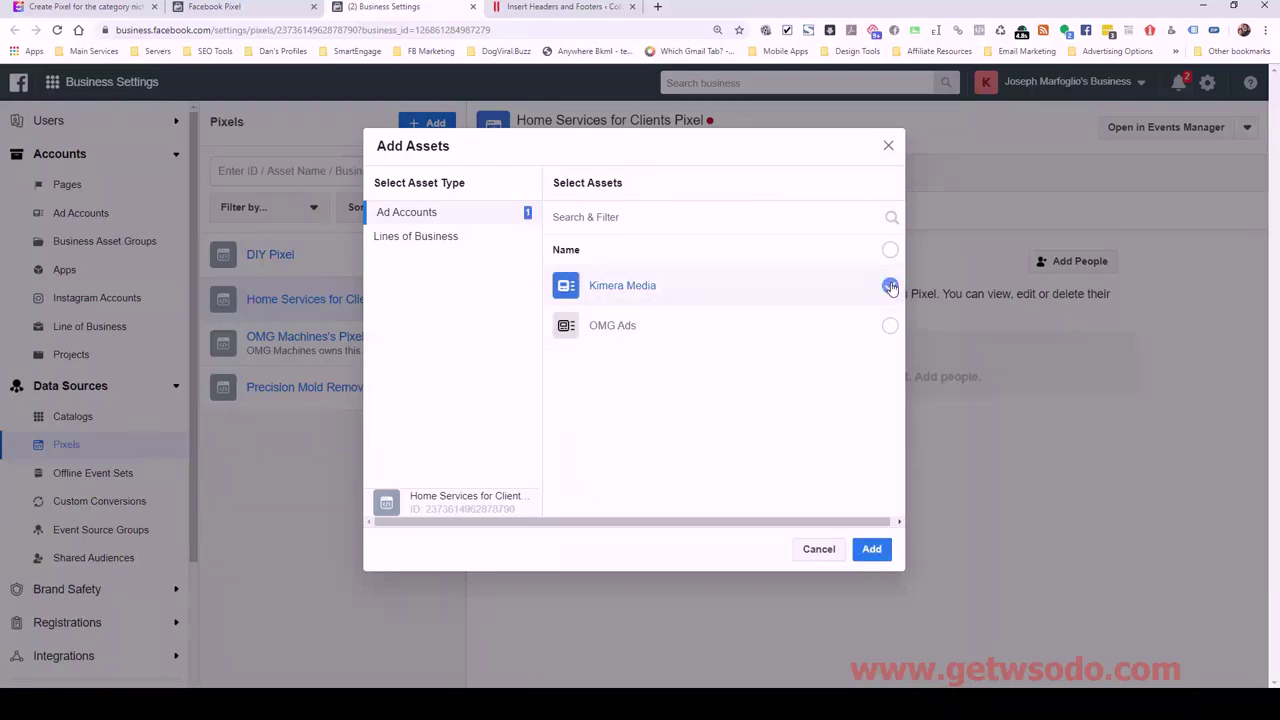
{"action": "left_click", "coordinate": [871, 552]}
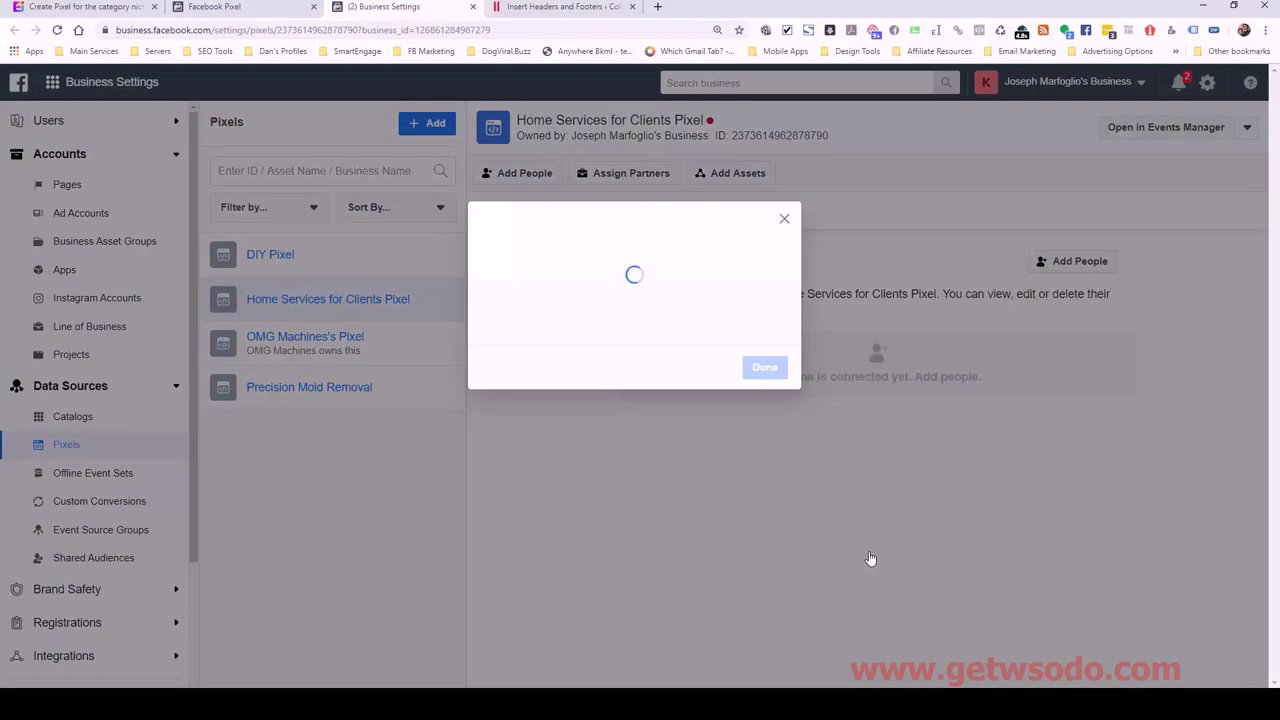
{"action": "left_click", "coordinate": [762, 348]}
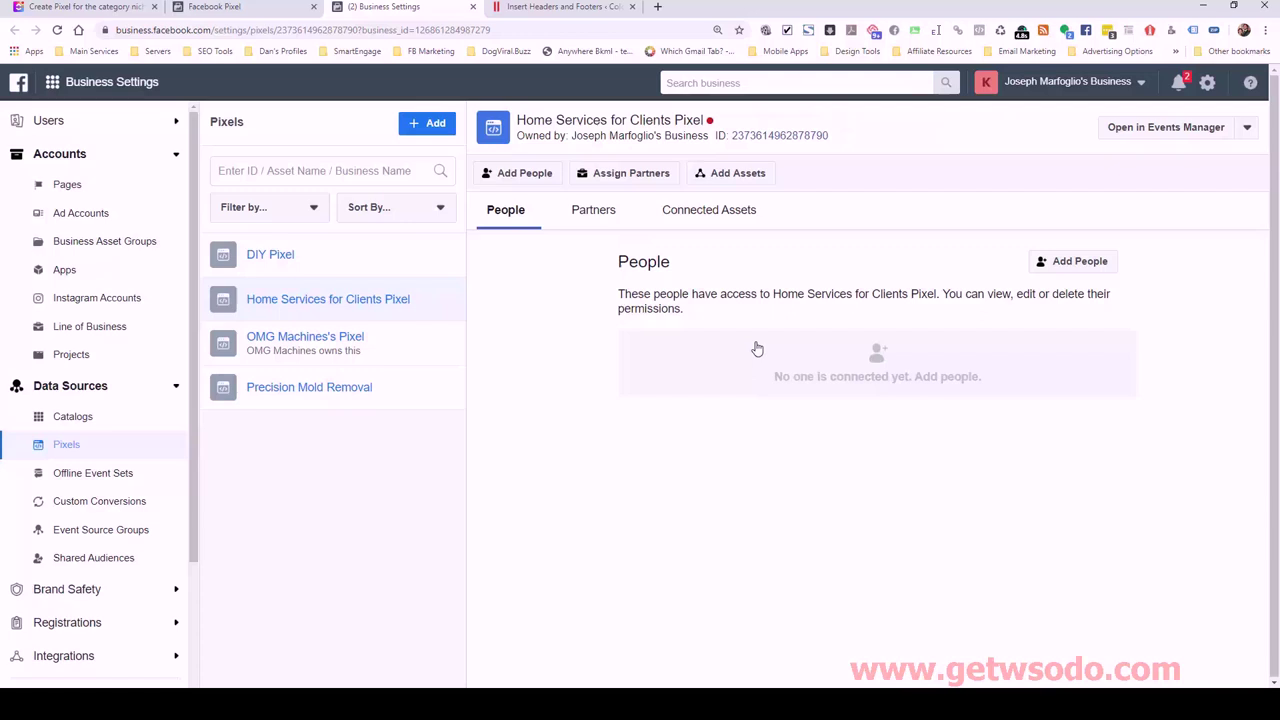
- Return to the pixel overview in Events Manager and try again to create a custom audience
{"action": "left_click", "coordinate": [248, 8]}
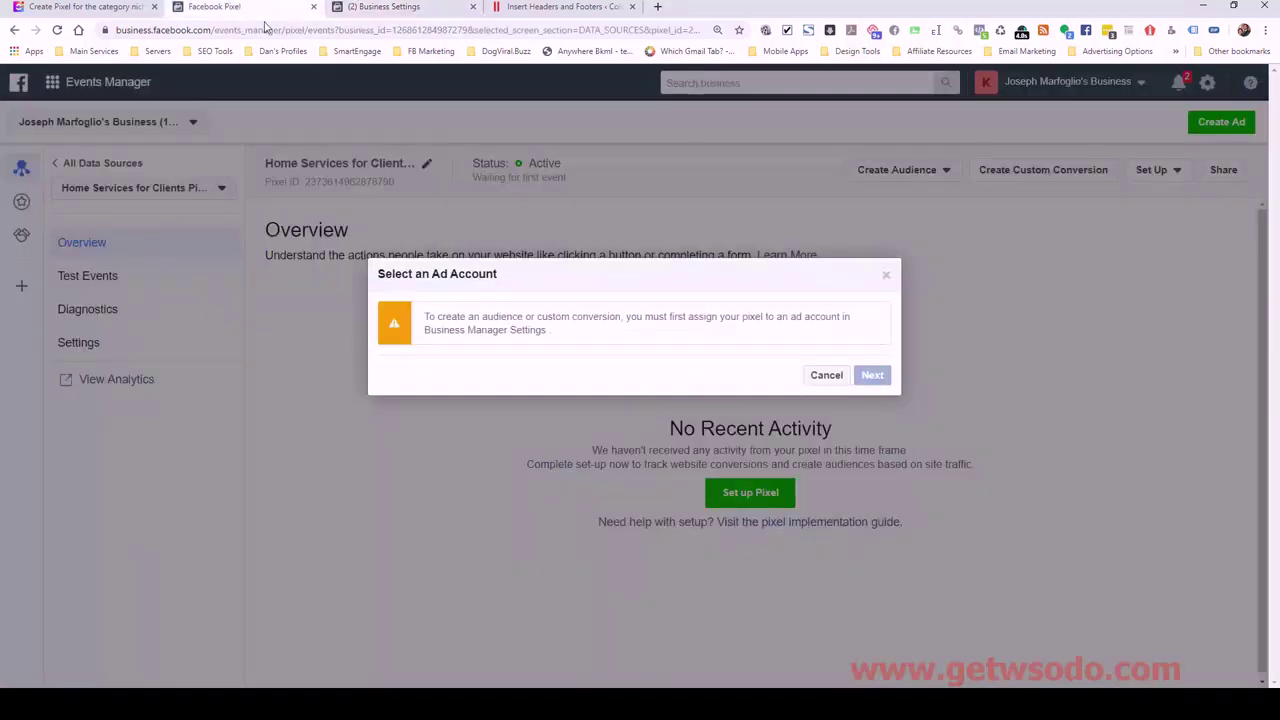
{"action": "left_click", "coordinate": [826, 375]}
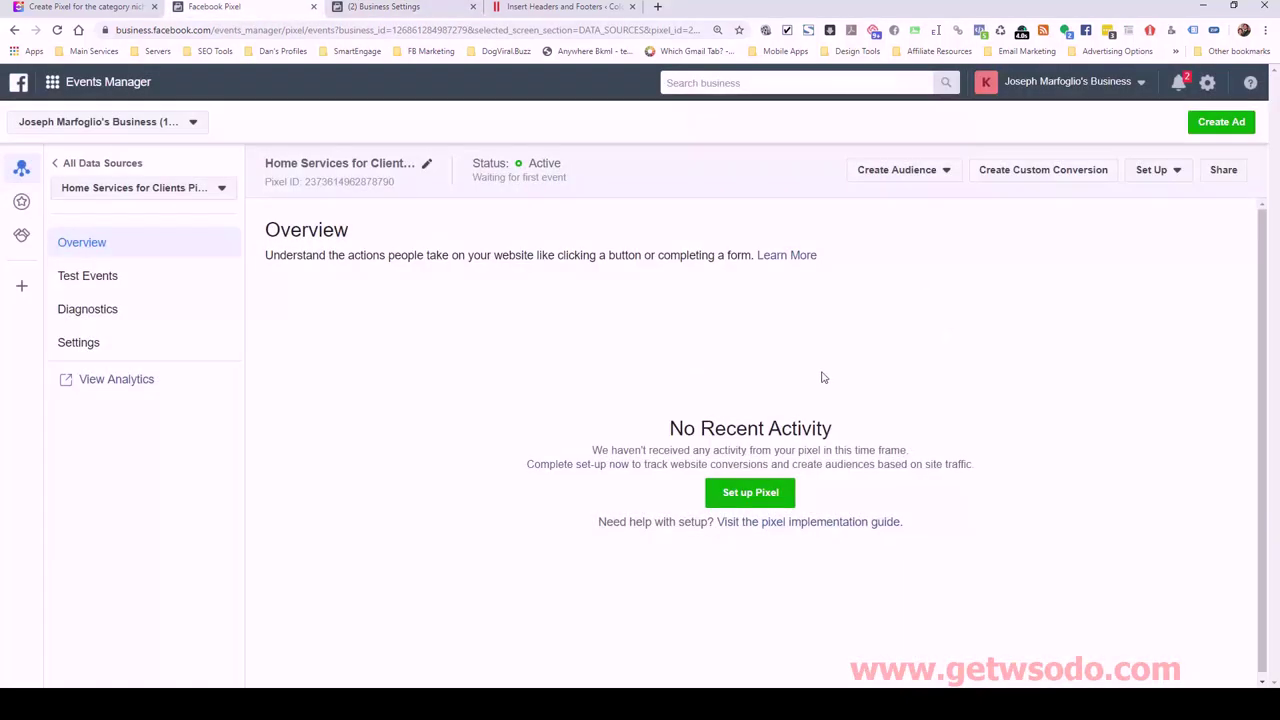
{"action": "left_click", "coordinate": [900, 170]}
{"action": "left_click", "coordinate": [903, 194]}
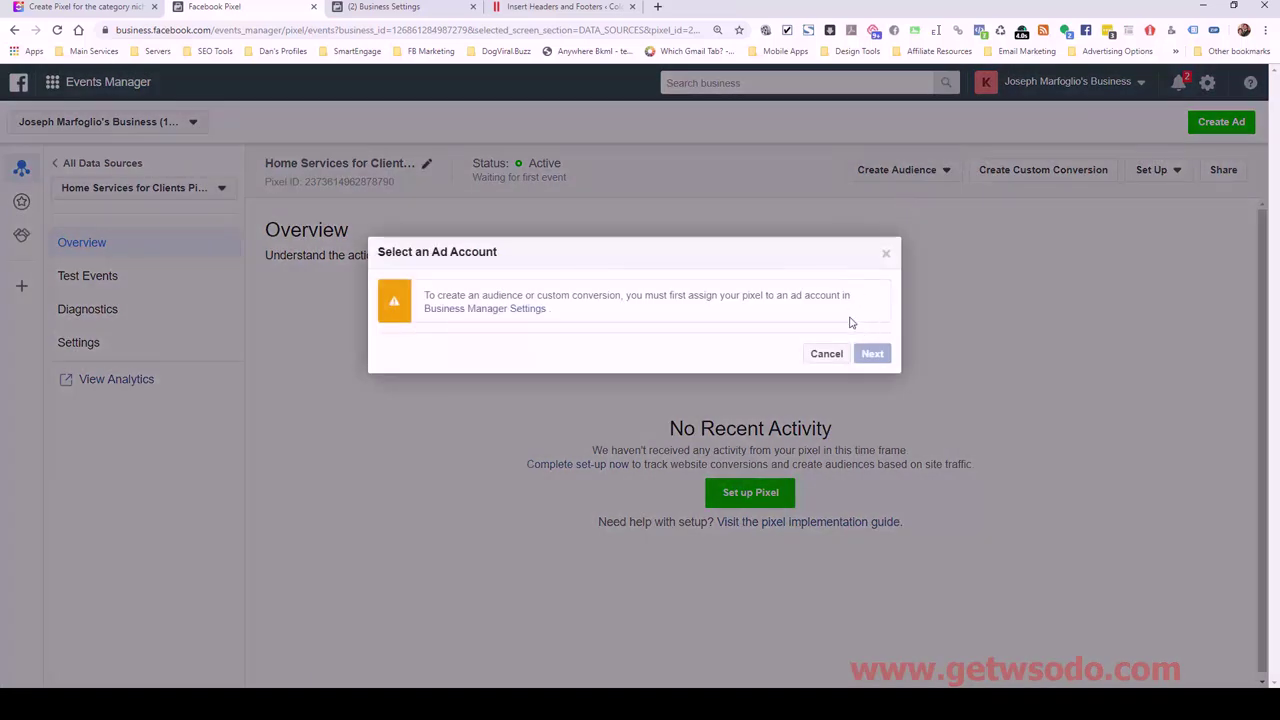
{"action": "left_click", "coordinate": [826, 354]}
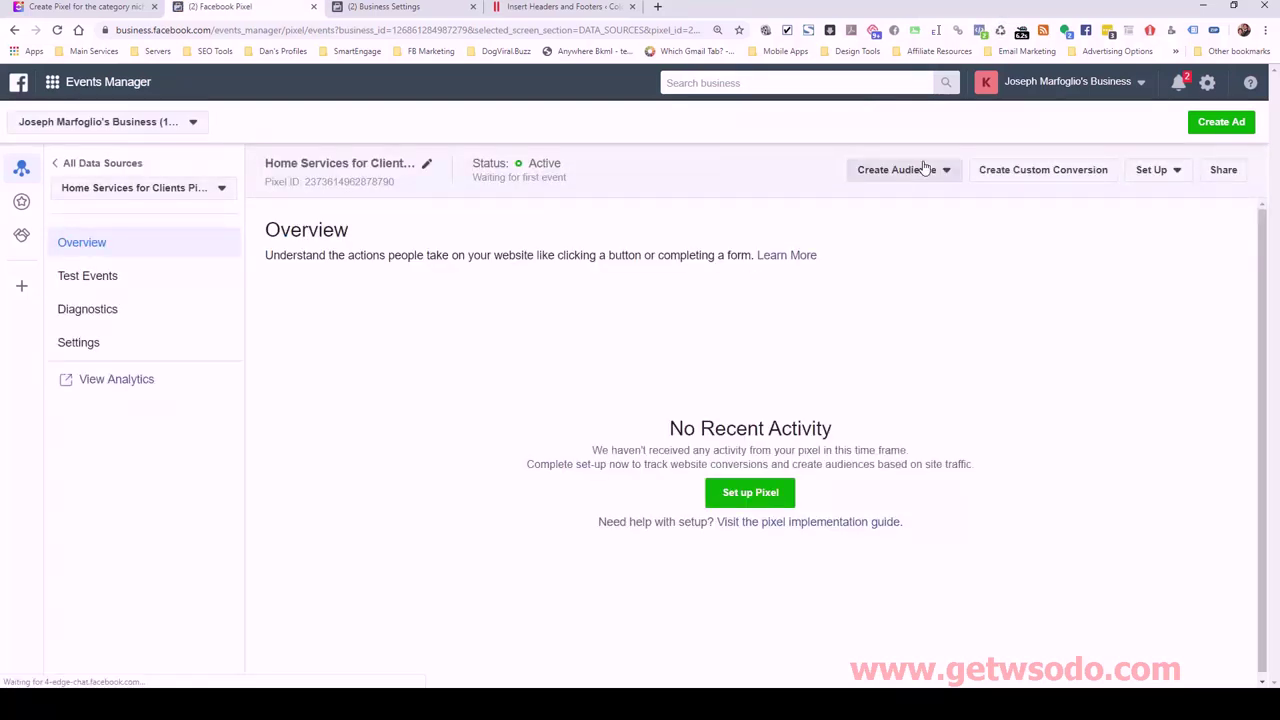
- Start a website traffic custom audience in the Kimera Media ad account, targeting people who visited specific web pages
{"action": "left_click", "coordinate": [921, 170]}
{"action": "left_click", "coordinate": [910, 198]}
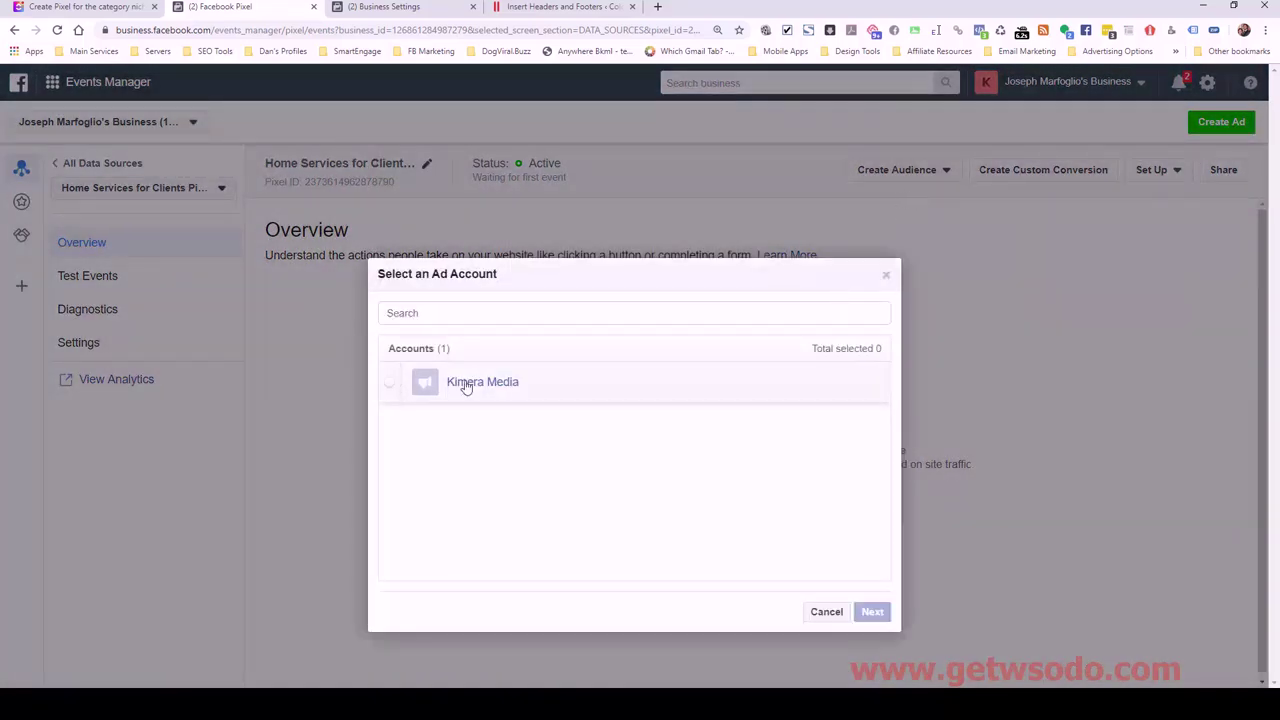
{"action": "left_click", "coordinate": [393, 387]}
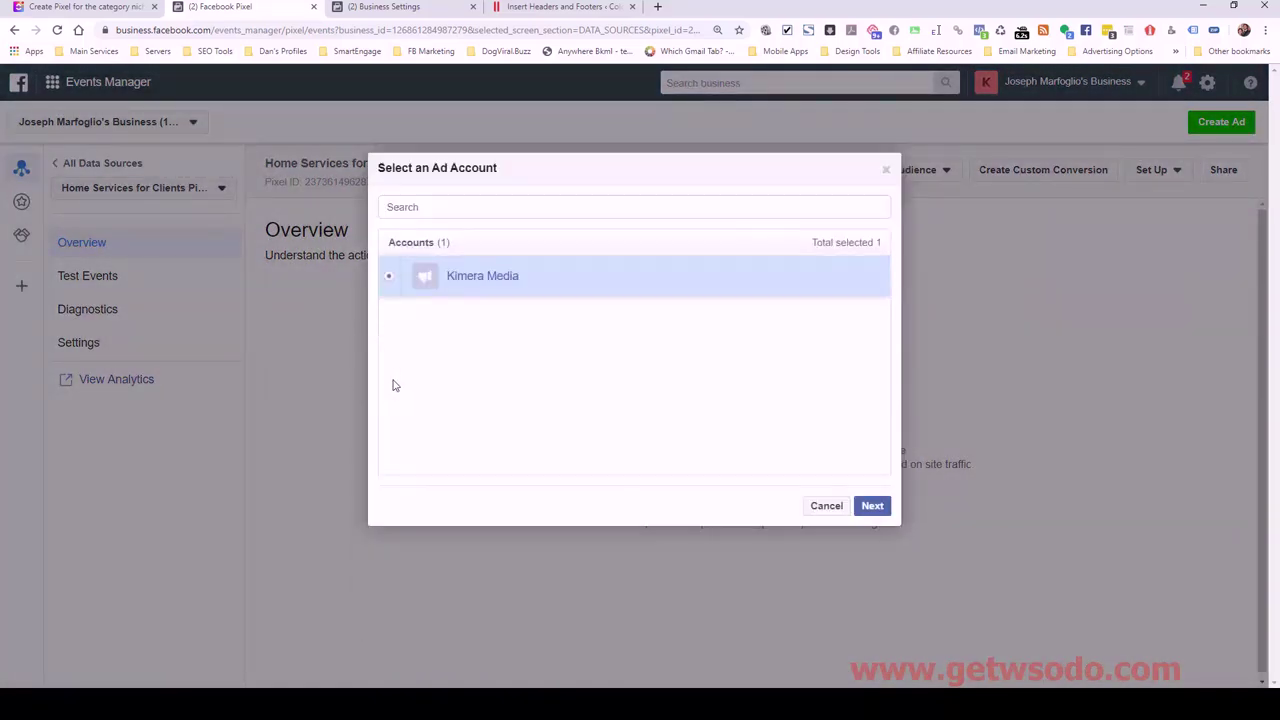
{"action": "left_click", "coordinate": [870, 507]}
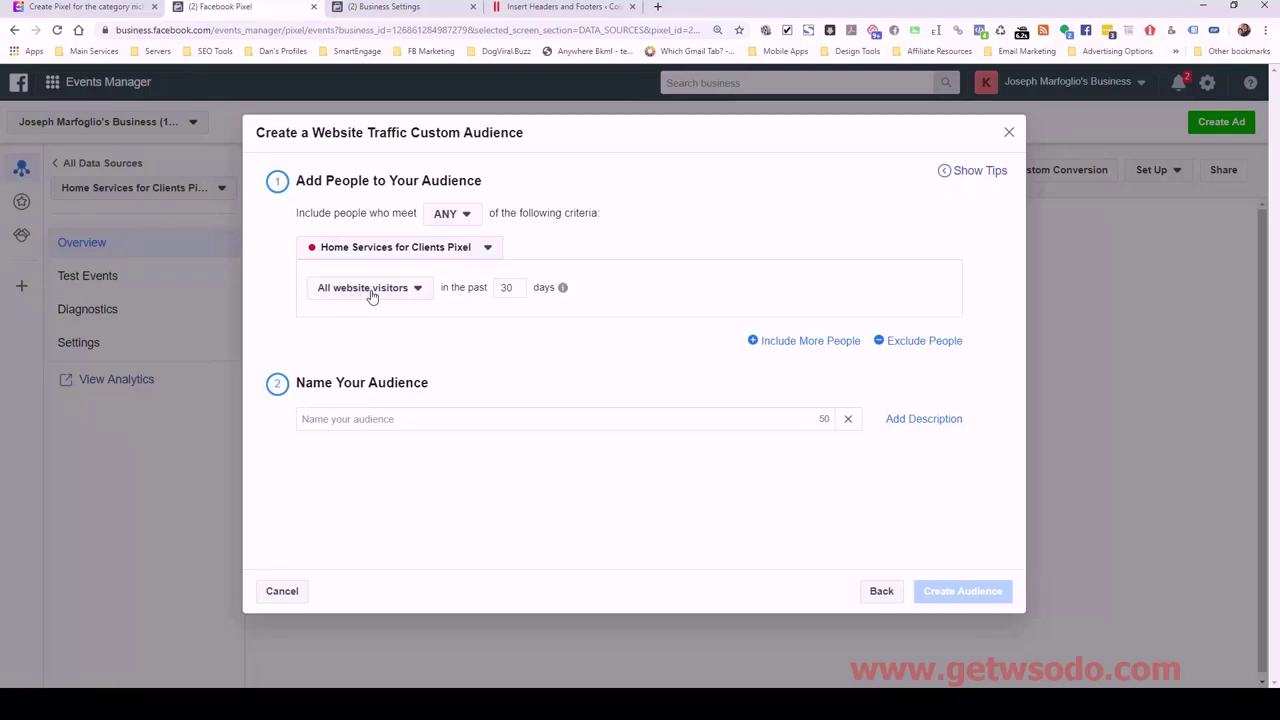
{"action": "left_click", "coordinate": [372, 291]}
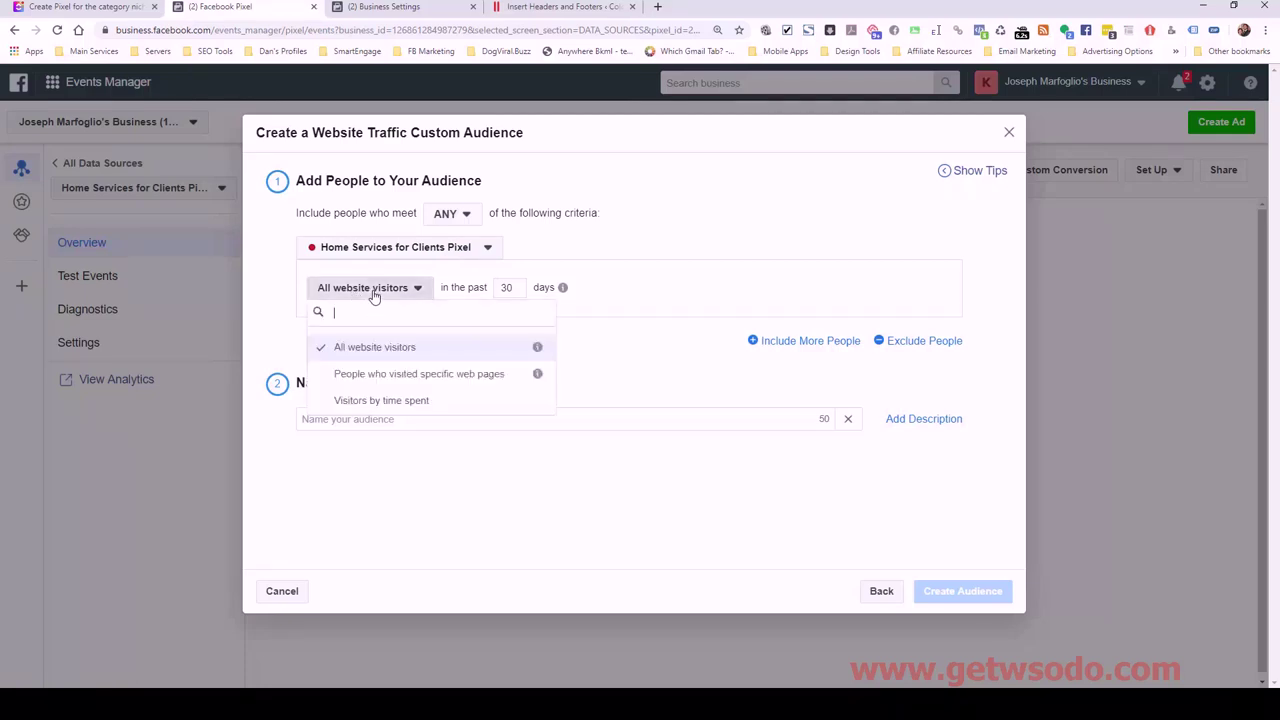
{"action": "left_click", "coordinate": [385, 374]}
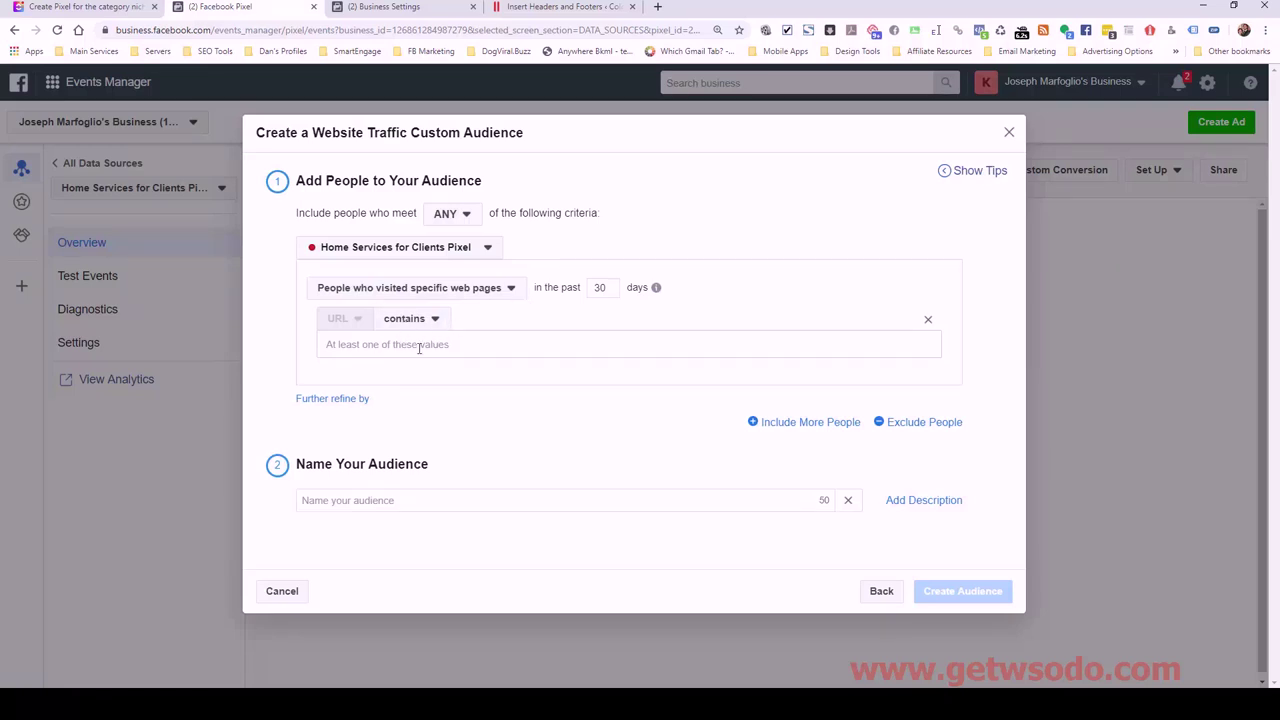
- Copy the domain colorbritepainting.com from the WordPress site's address and add it as the audience's "URL contains" value
{"action": "left_click", "coordinate": [520, 8]}
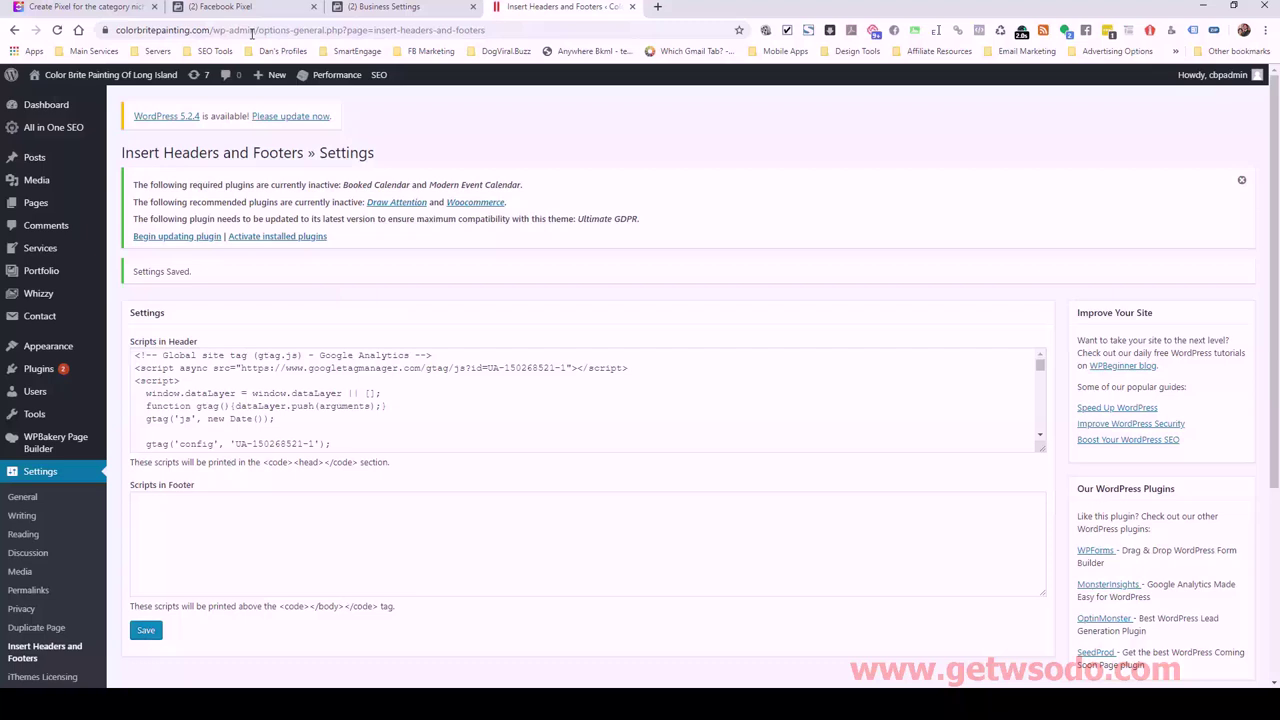
{"action": "left_click", "coordinate": [199, 29]}
{"action": "left_click", "coordinate": [215, 30]}
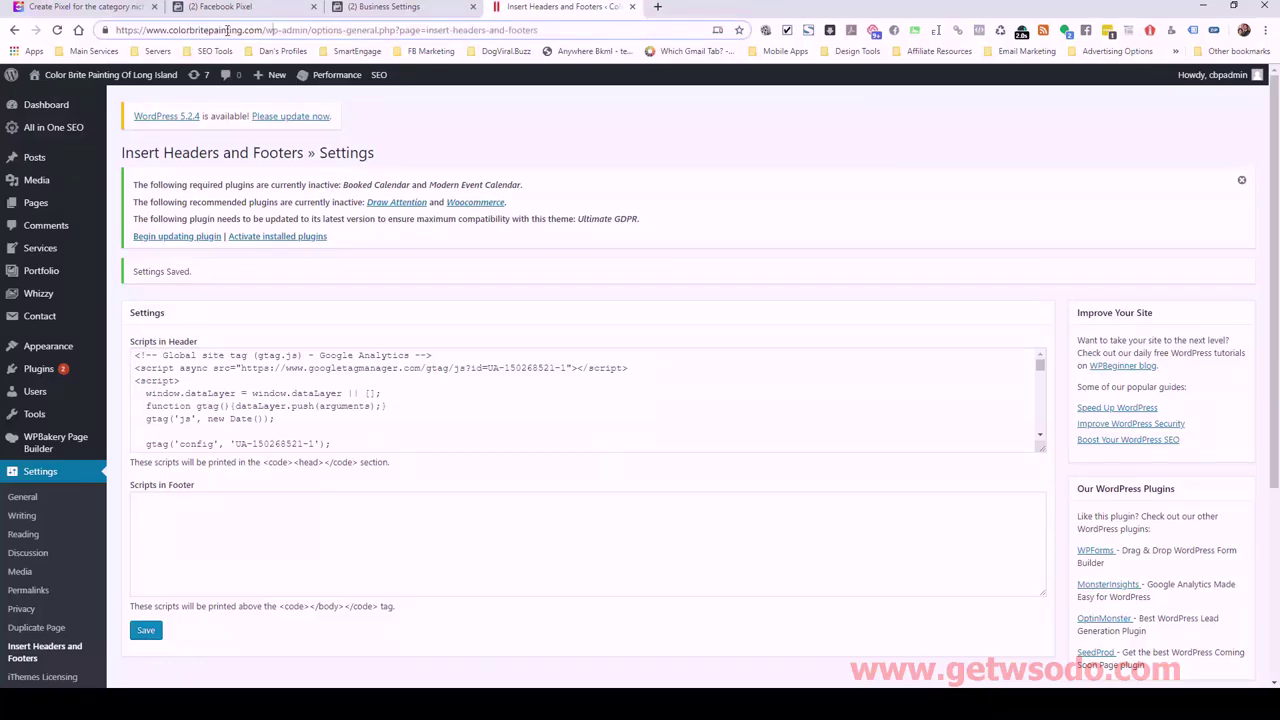
{"action": "left_click_drag", "start_coordinate": [262, 29], "coordinate": [170, 29]}
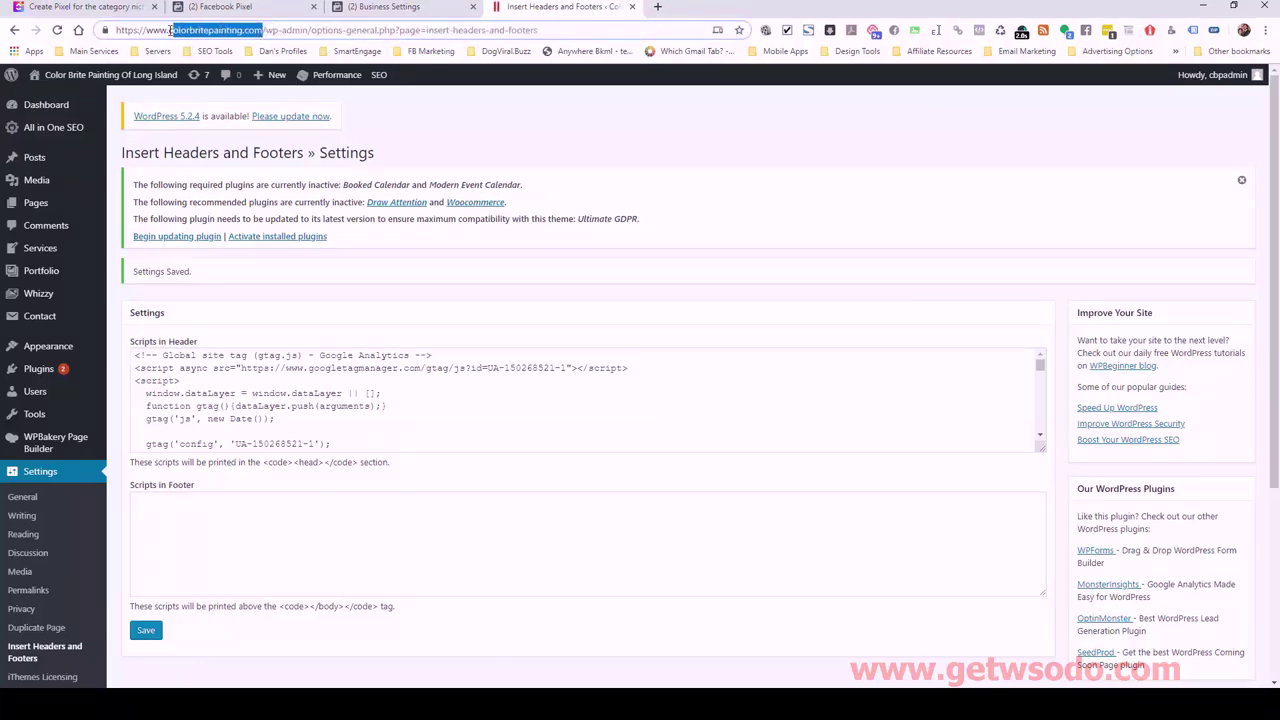
{"action": "right_click", "coordinate": [190, 33]}
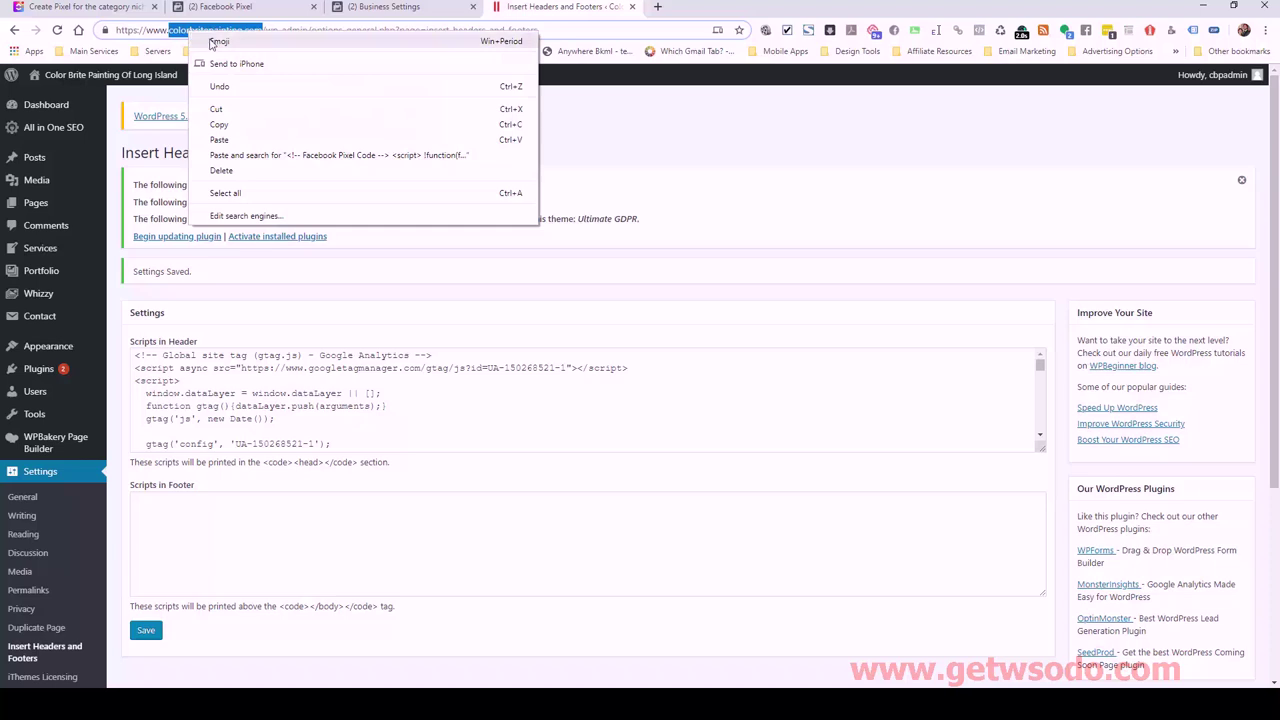
{"action": "left_click", "coordinate": [236, 126]}
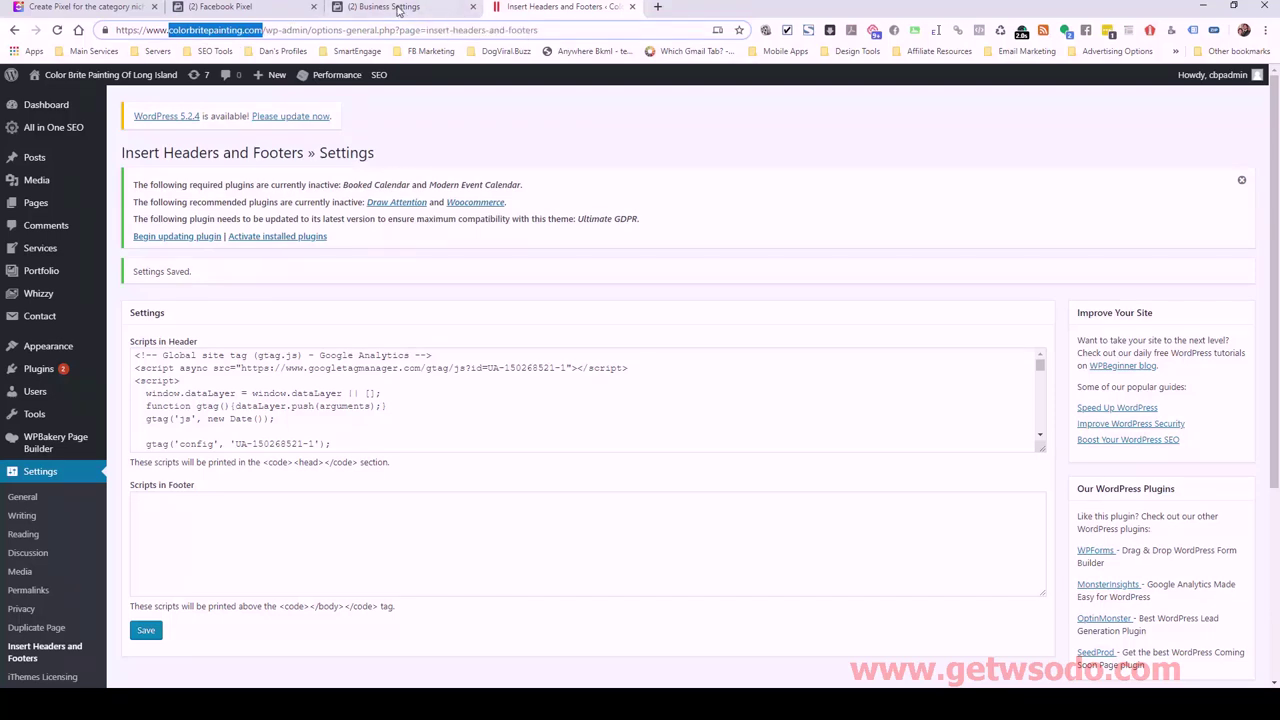
{"action": "left_click", "coordinate": [255, 8]}
{"action": "right_click", "coordinate": [444, 341]}
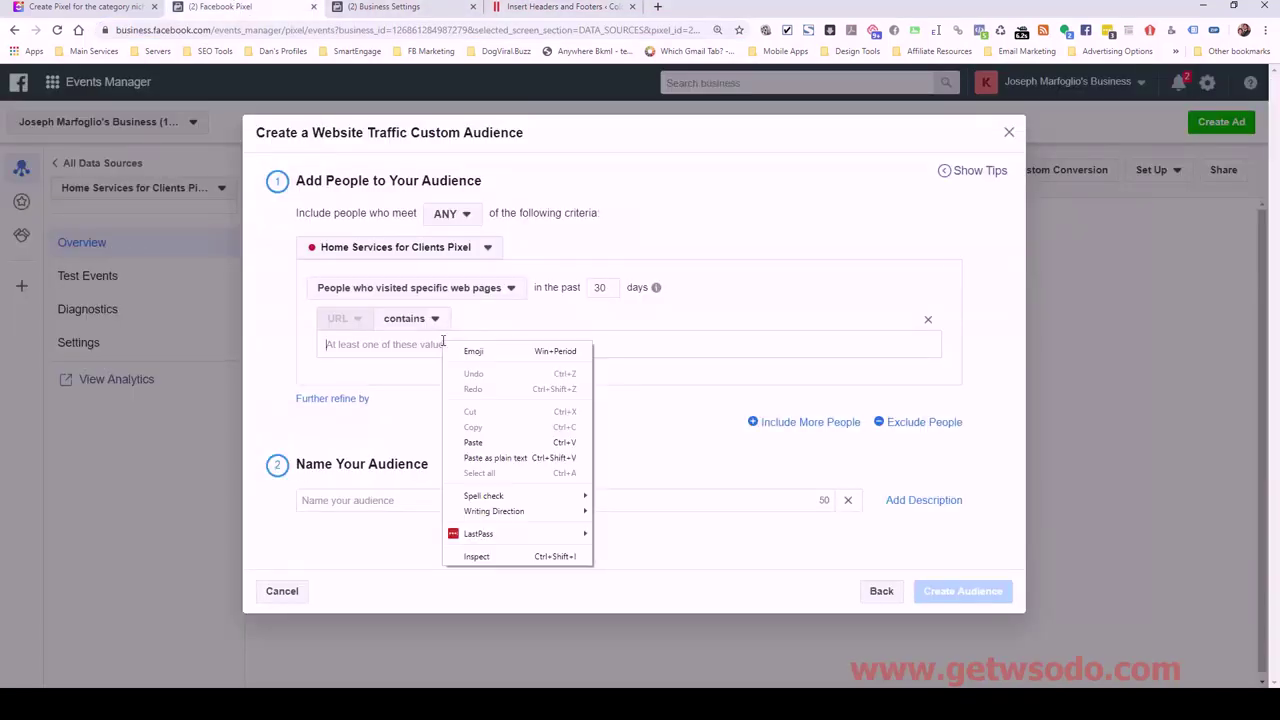
{"action": "left_click", "coordinate": [475, 442]}
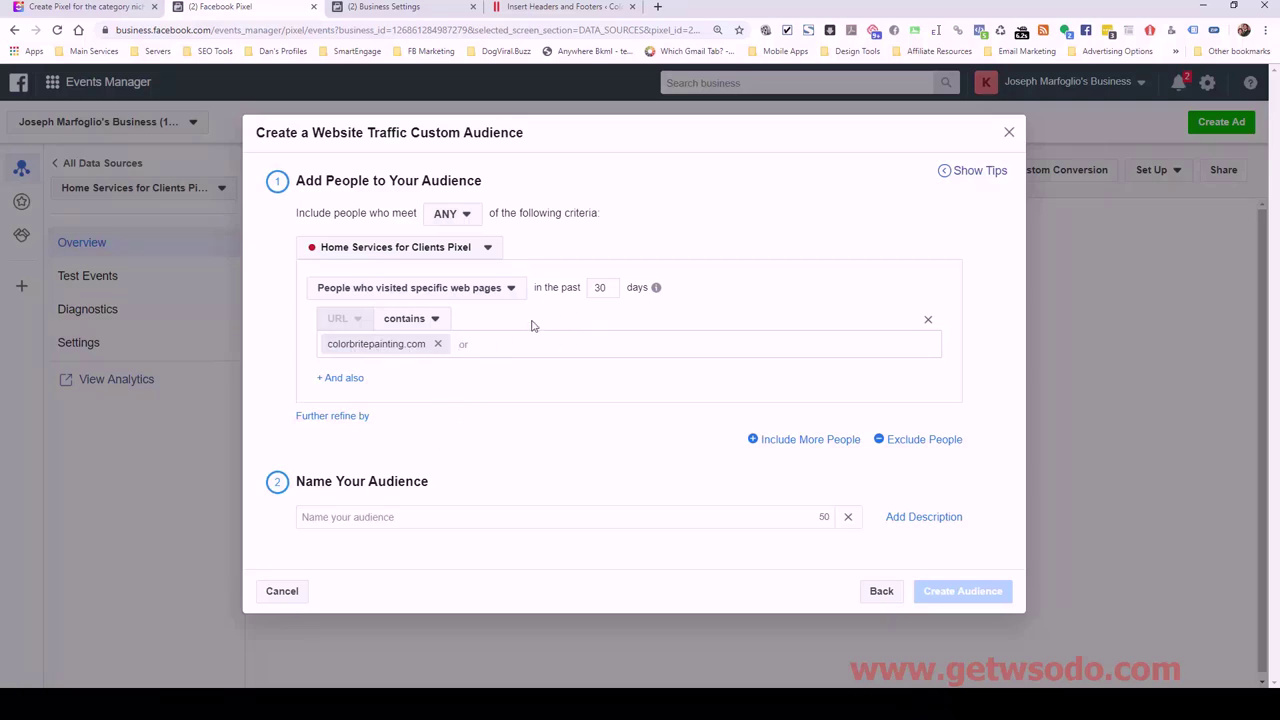
- Name the audience "Color Brite Painting All Traffic 30d", create it and finish the dialog
{"action": "left_click", "coordinate": [424, 514]}
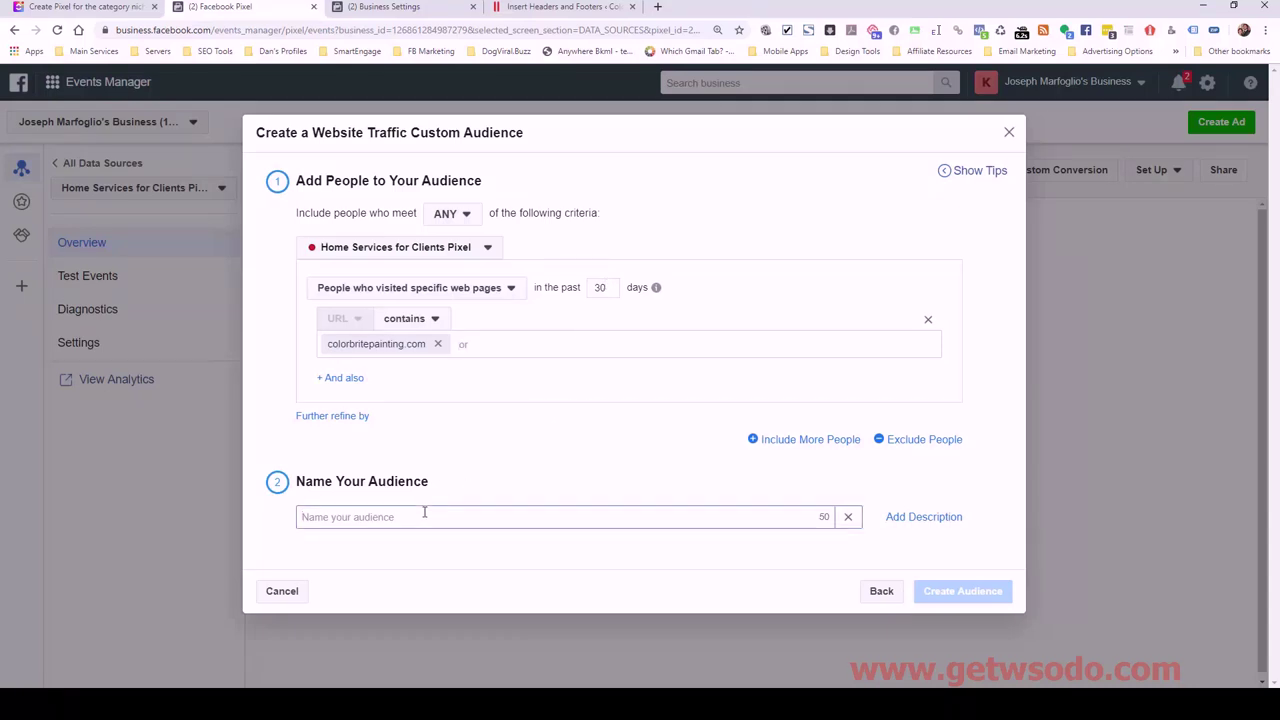
{"action": "type", "text": "Color Bri"}
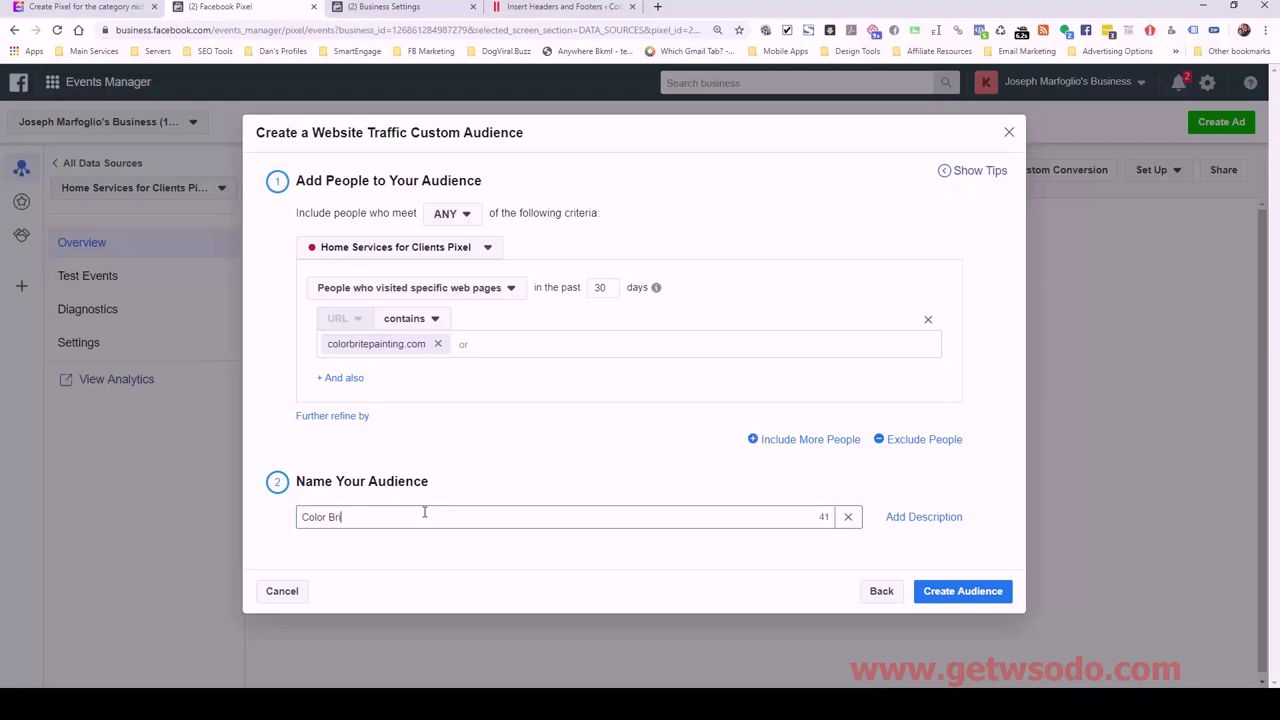
{"action": "type", "text": "te Painting All Traffic 30d"}
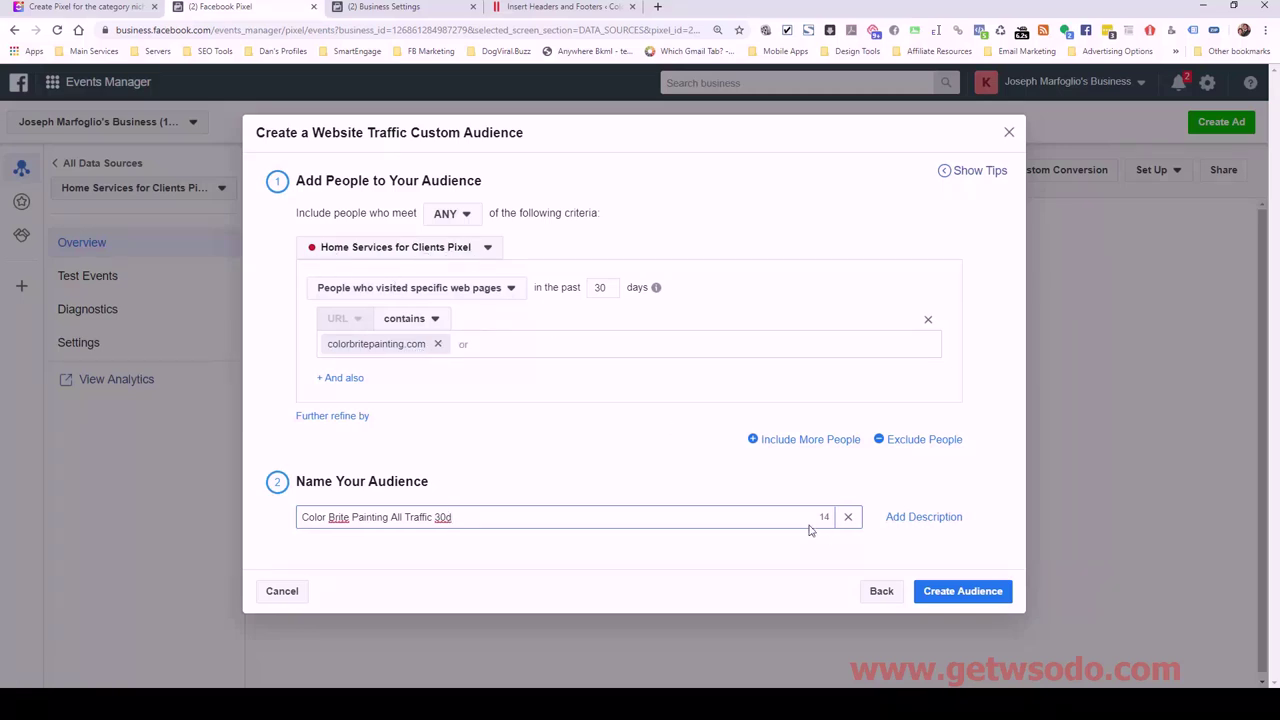
{"action": "left_click", "coordinate": [963, 592]}
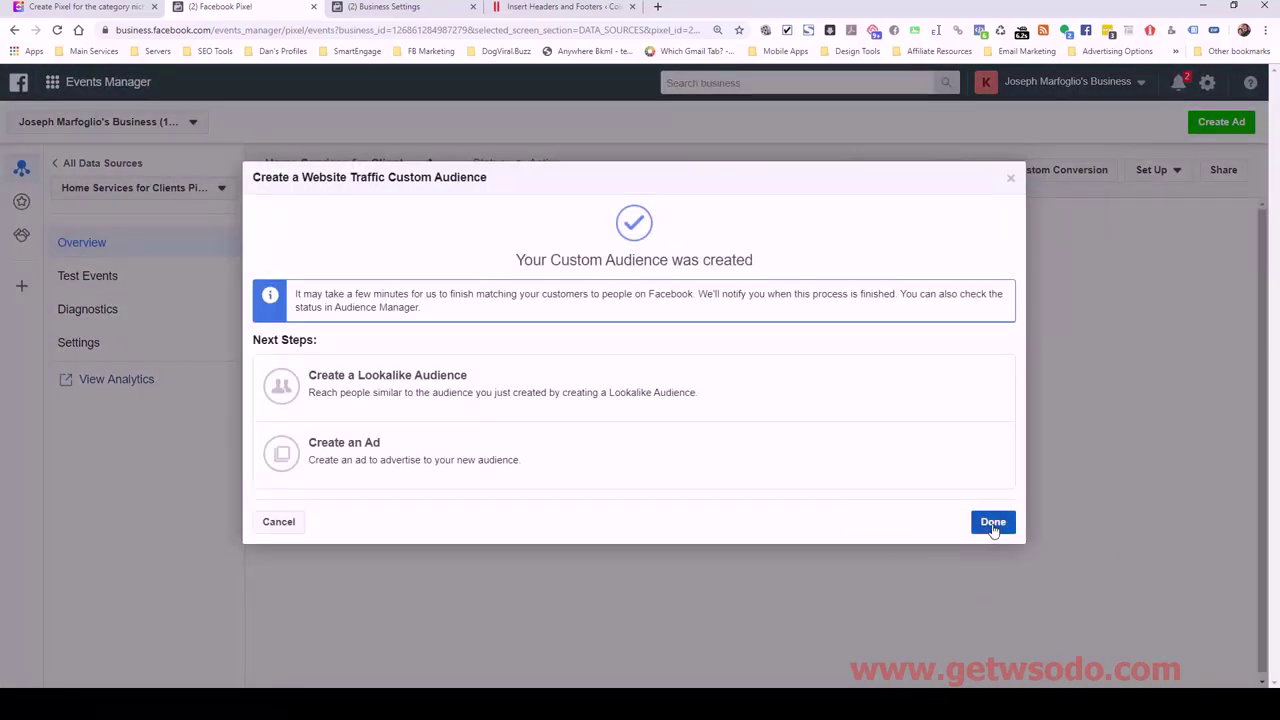
{"action": "left_click", "coordinate": [993, 522]}
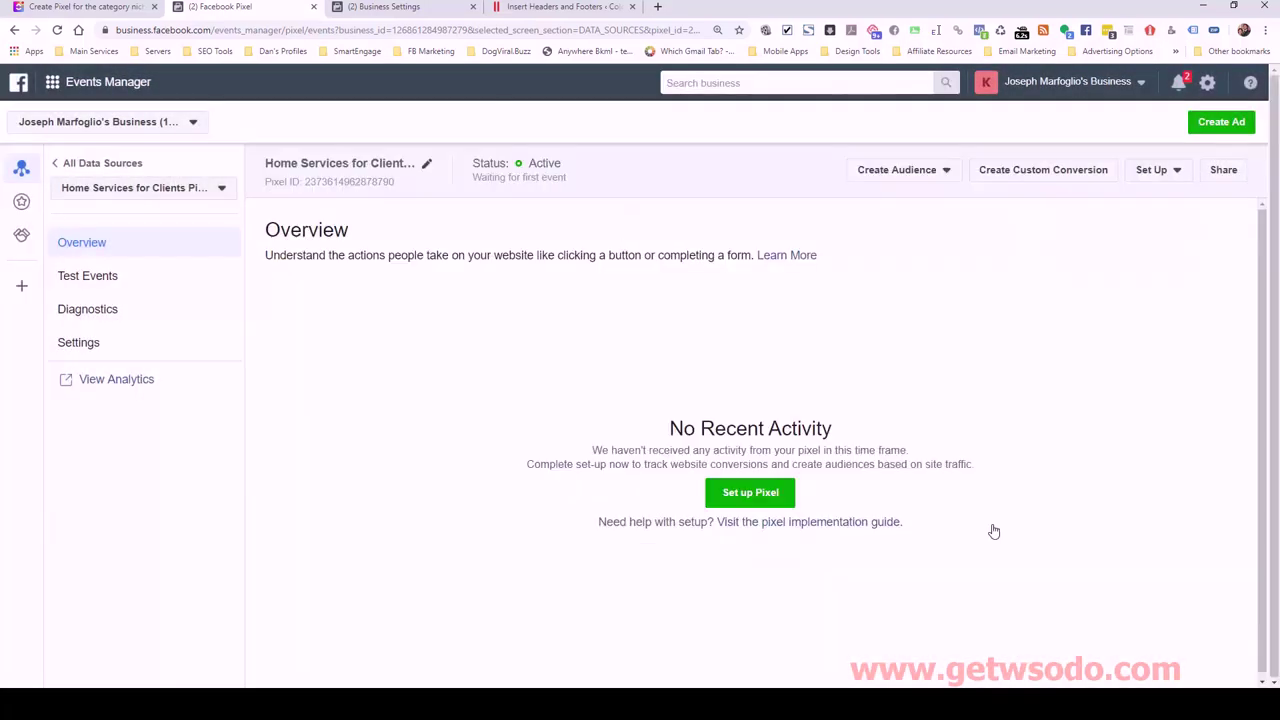
- Start a second website traffic custom audience in the Kimera Media ad account for people who visited specific web pages
{"action": "left_click", "coordinate": [897, 172]}
{"action": "left_click", "coordinate": [897, 197]}
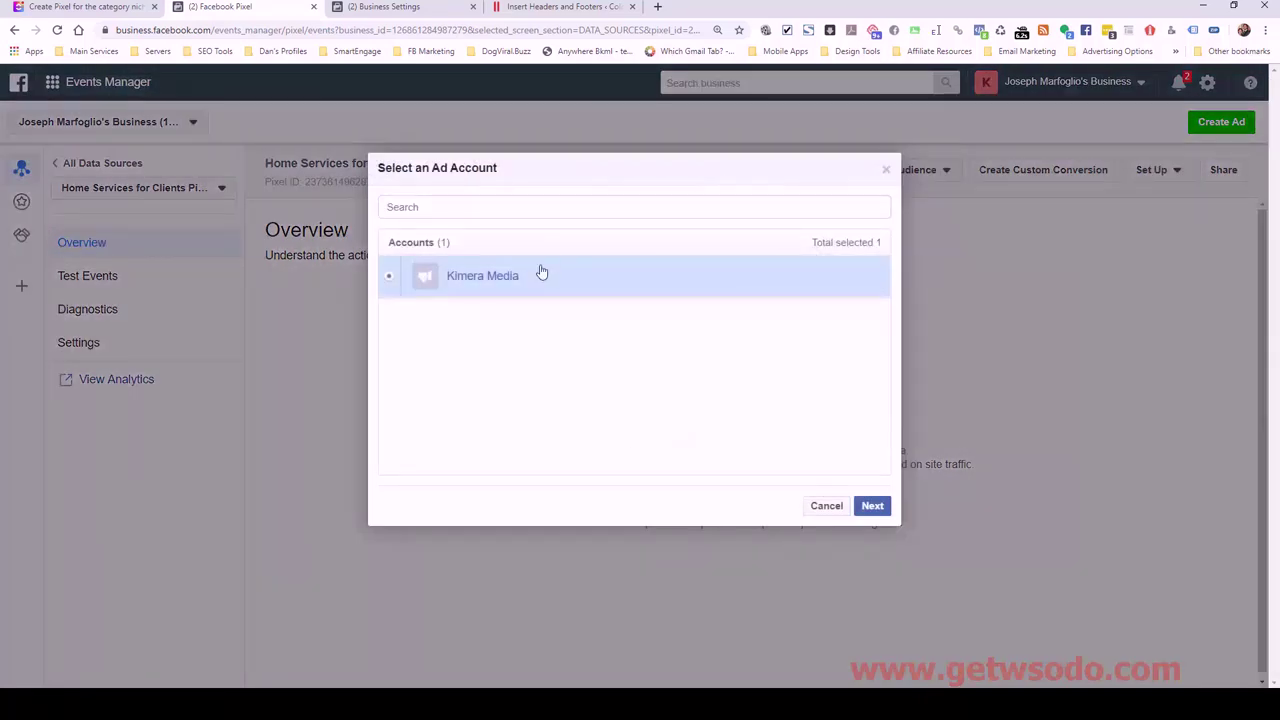
{"action": "left_click", "coordinate": [870, 506]}
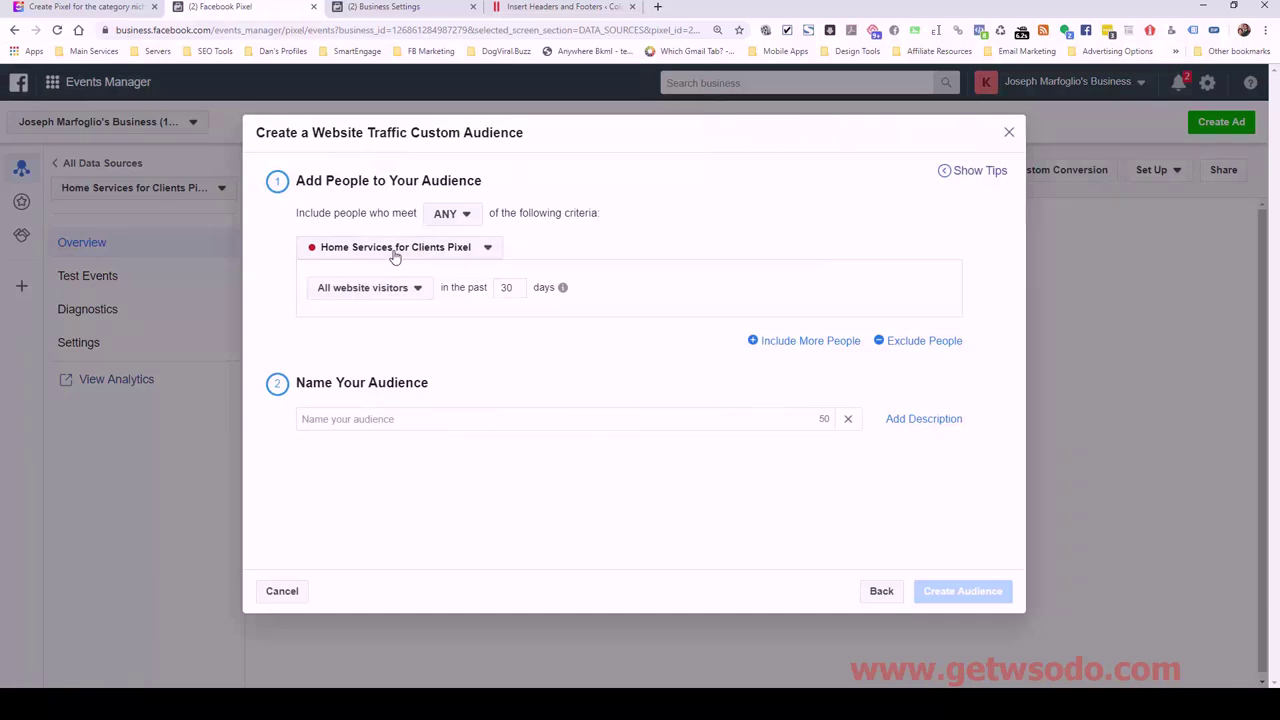
{"action": "left_click", "coordinate": [399, 290]}
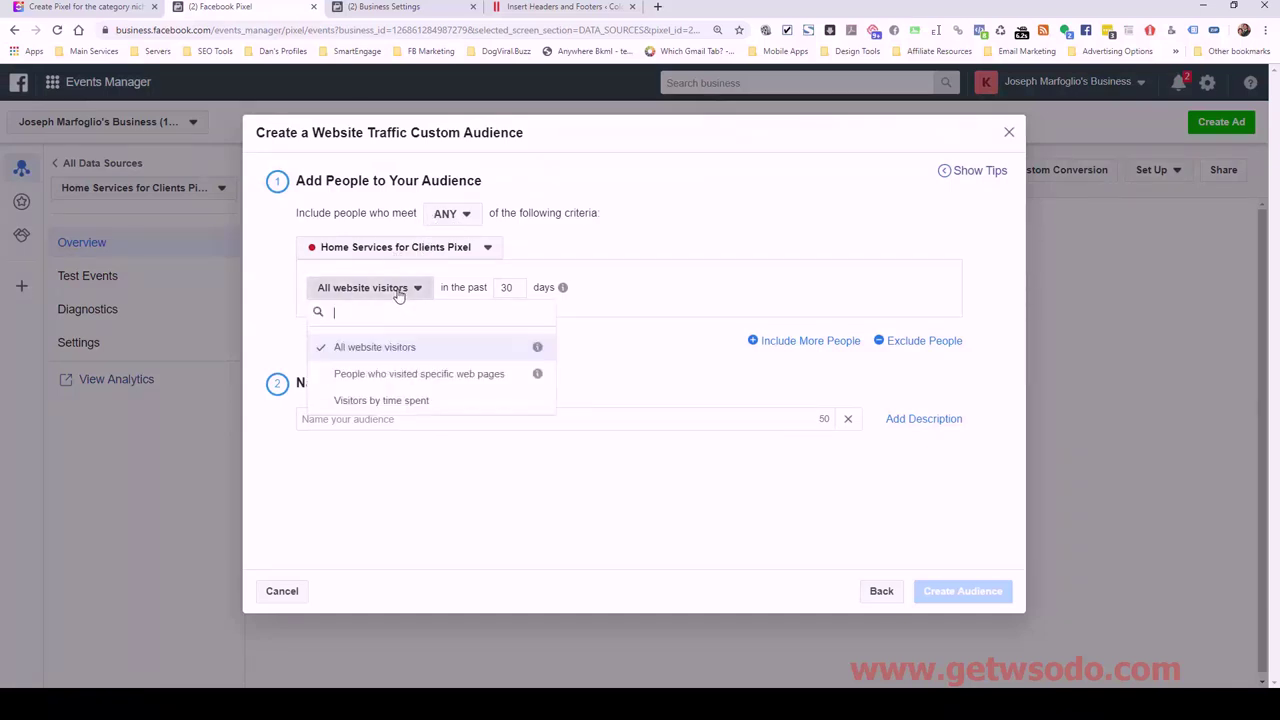
{"action": "left_click", "coordinate": [449, 377]}
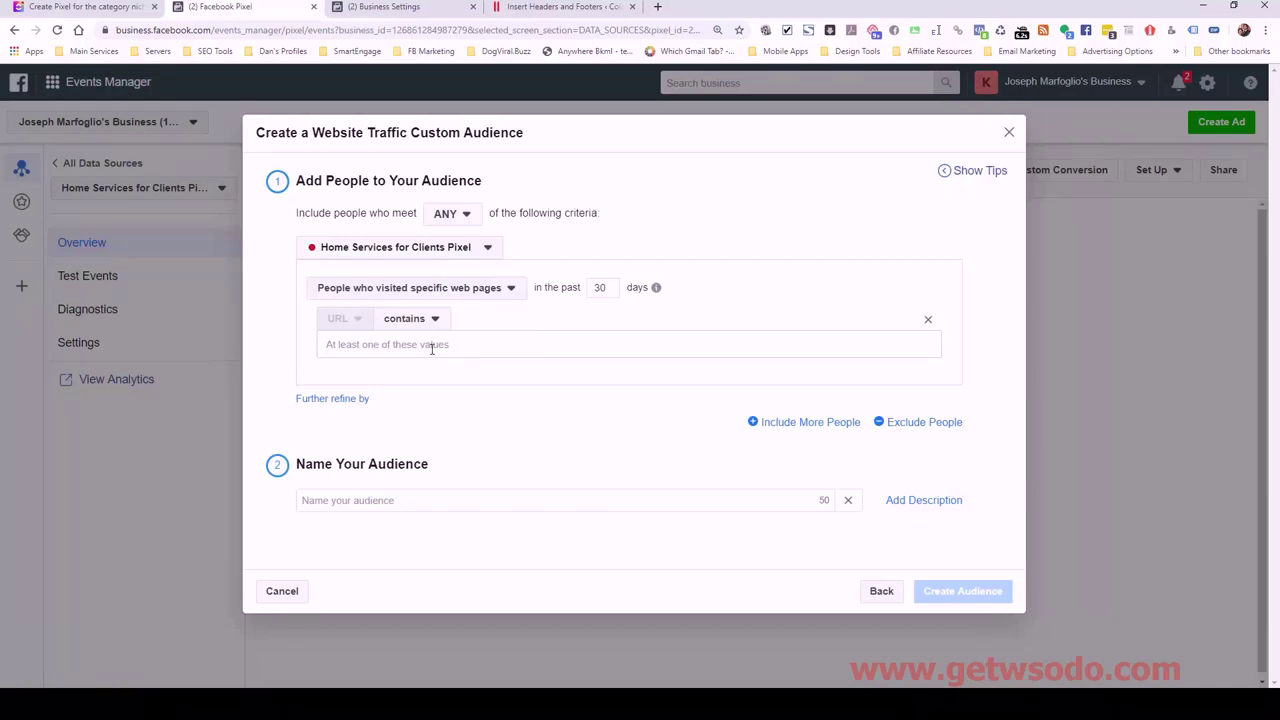
- Make the second audience's URL rule contain colorbritepainting.com and set its retention period to 180 days
{"action": "left_click", "coordinate": [432, 345]}
{"action": "key", "text": "ctrl+v"}
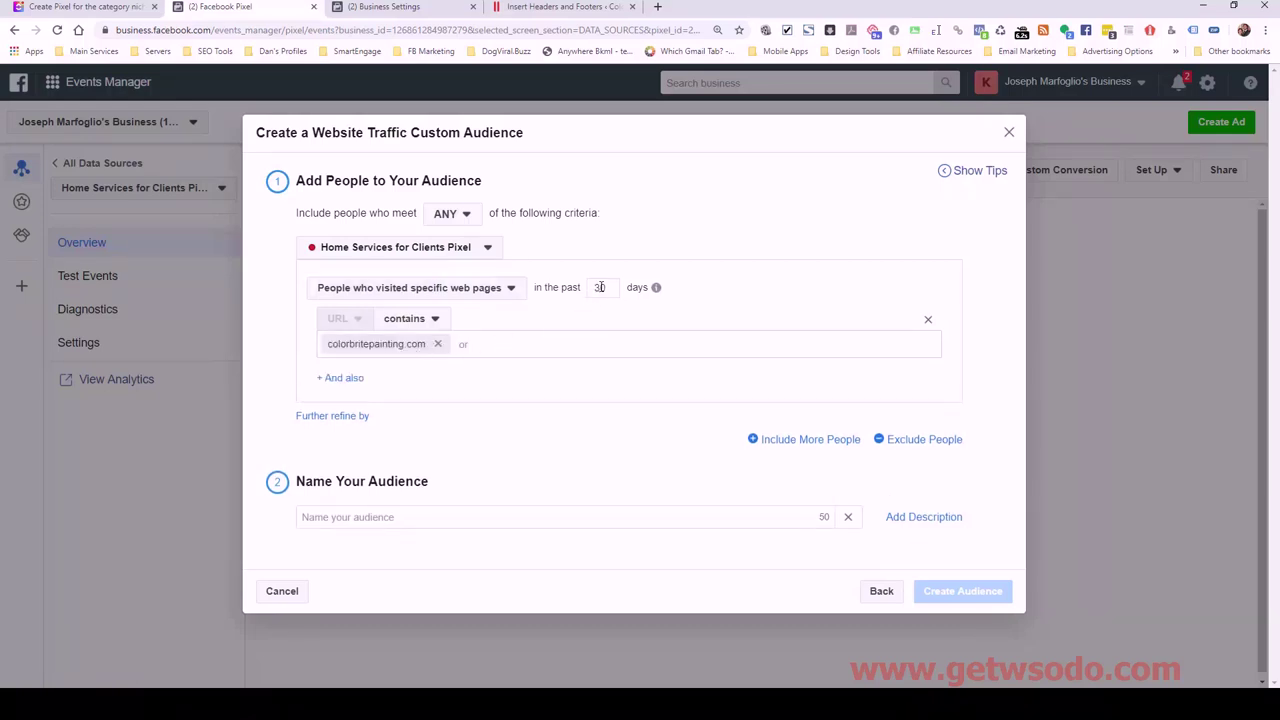
{"action": "double_click", "coordinate": [599, 288]}
{"action": "mouse_move", "coordinate": [655, 288]}
- Name the second audience "Color Brite Painting All Traffic 180d", create it and finish the dialog
{"action": "left_click", "coordinate": [375, 518]}
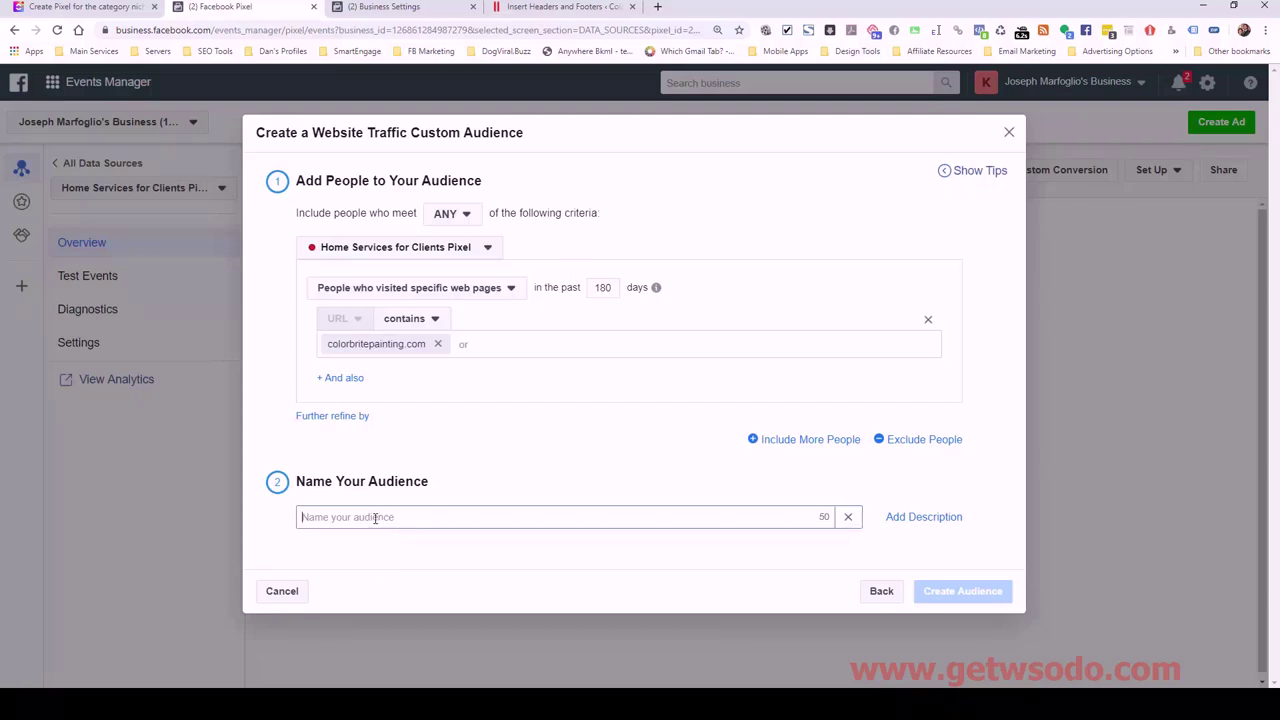
{"action": "type", "text": "Col"}
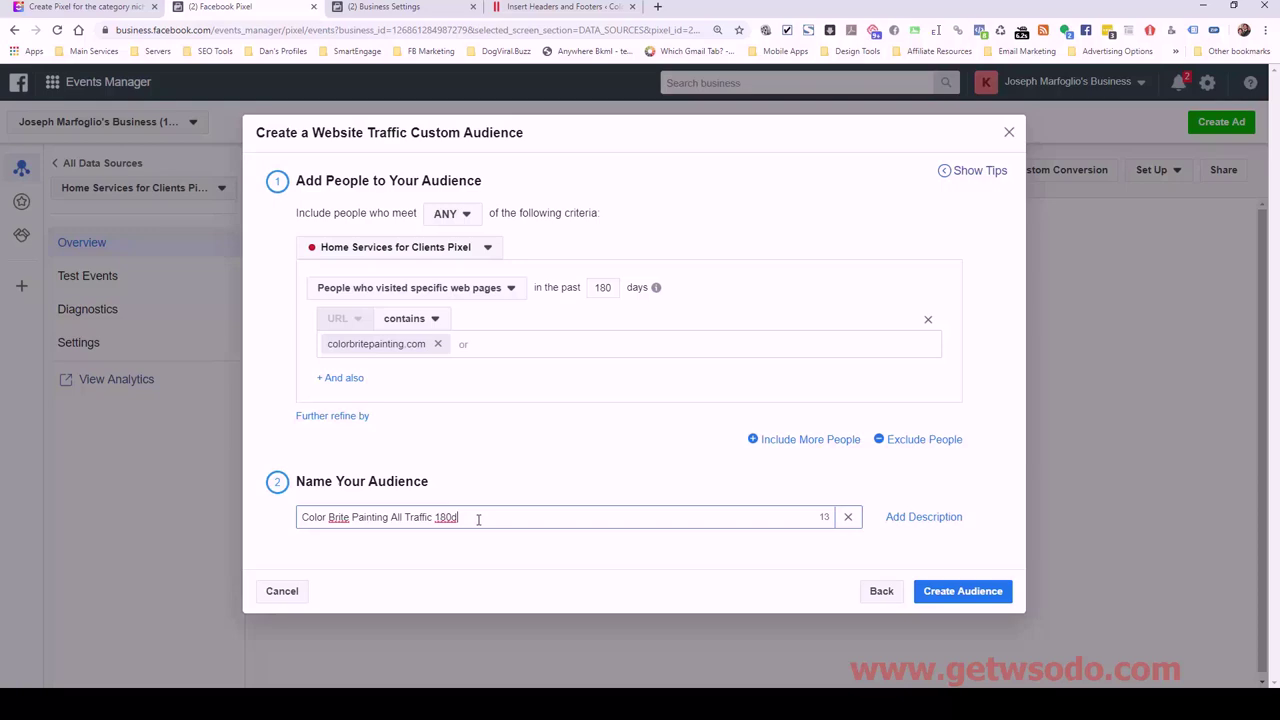
{"action": "left_click", "coordinate": [946, 594]}
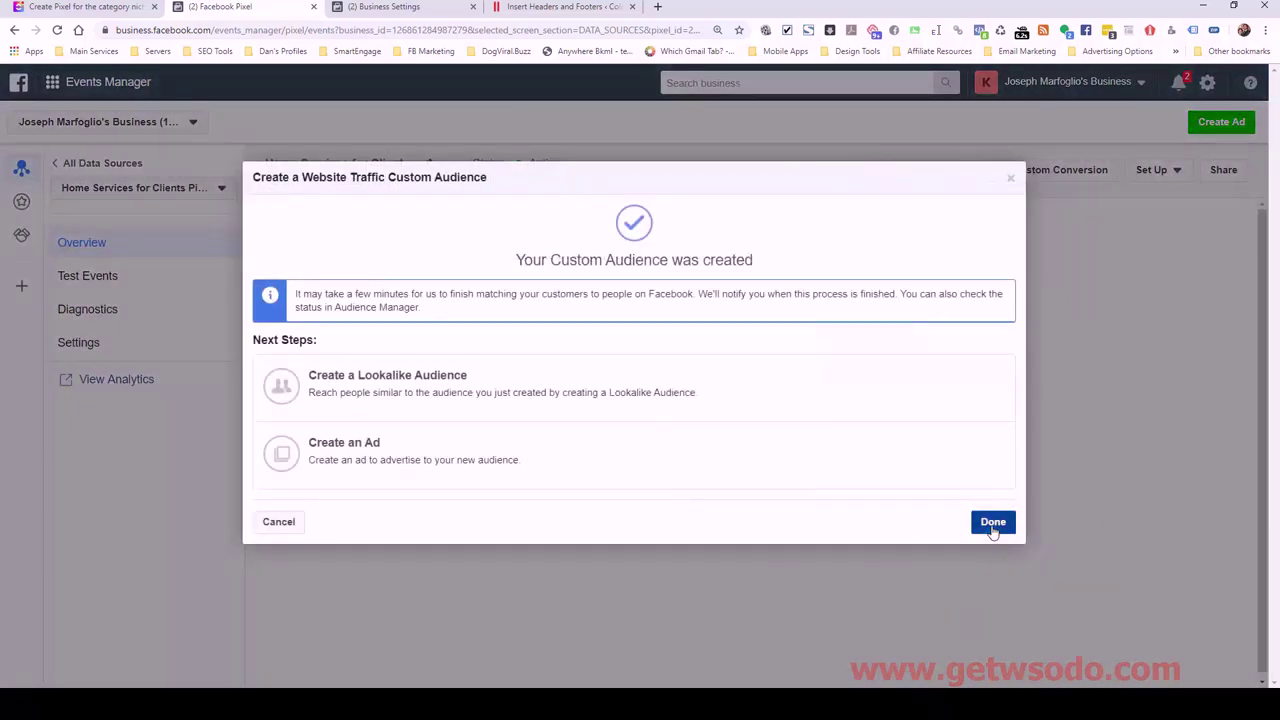
{"action": "left_click", "coordinate": [990, 526]}
- In ClickUp's Facebook Audience Setup task, mark the subtasks for creating the niche pixel and adding it to the website header as completed
{"action": "left_click", "coordinate": [100, 8]}
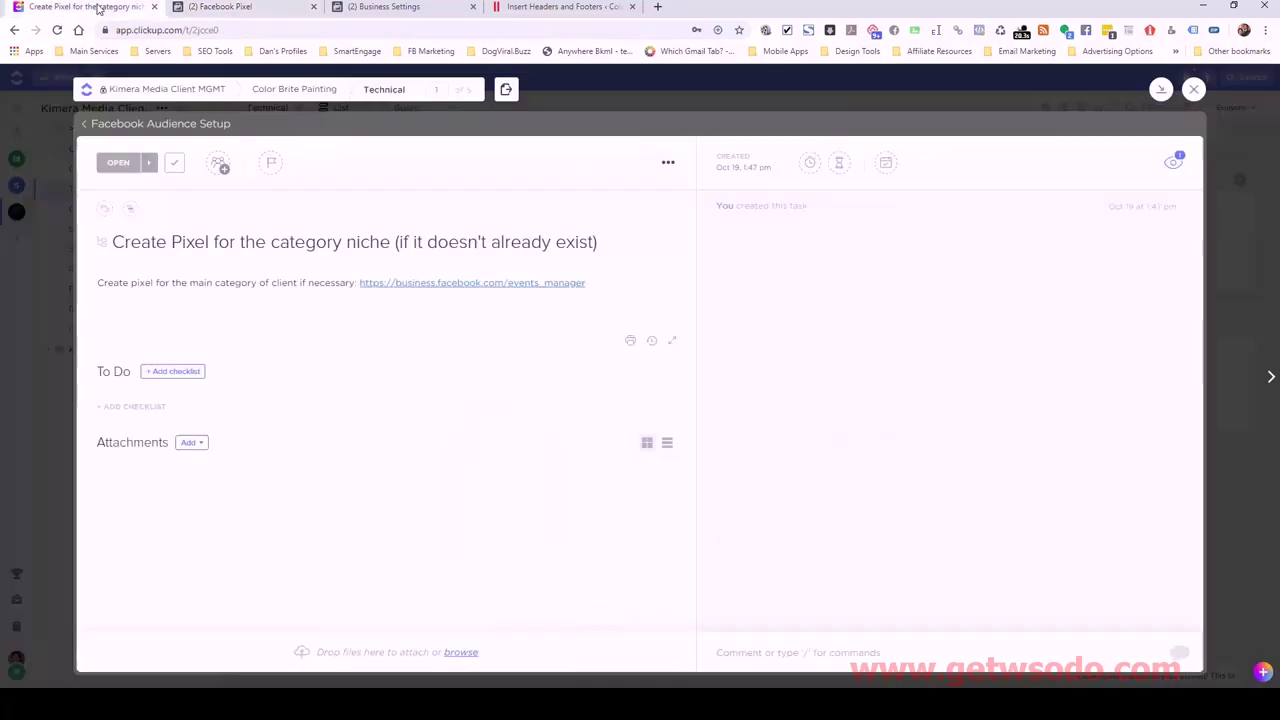
{"action": "left_click", "coordinate": [88, 125]}
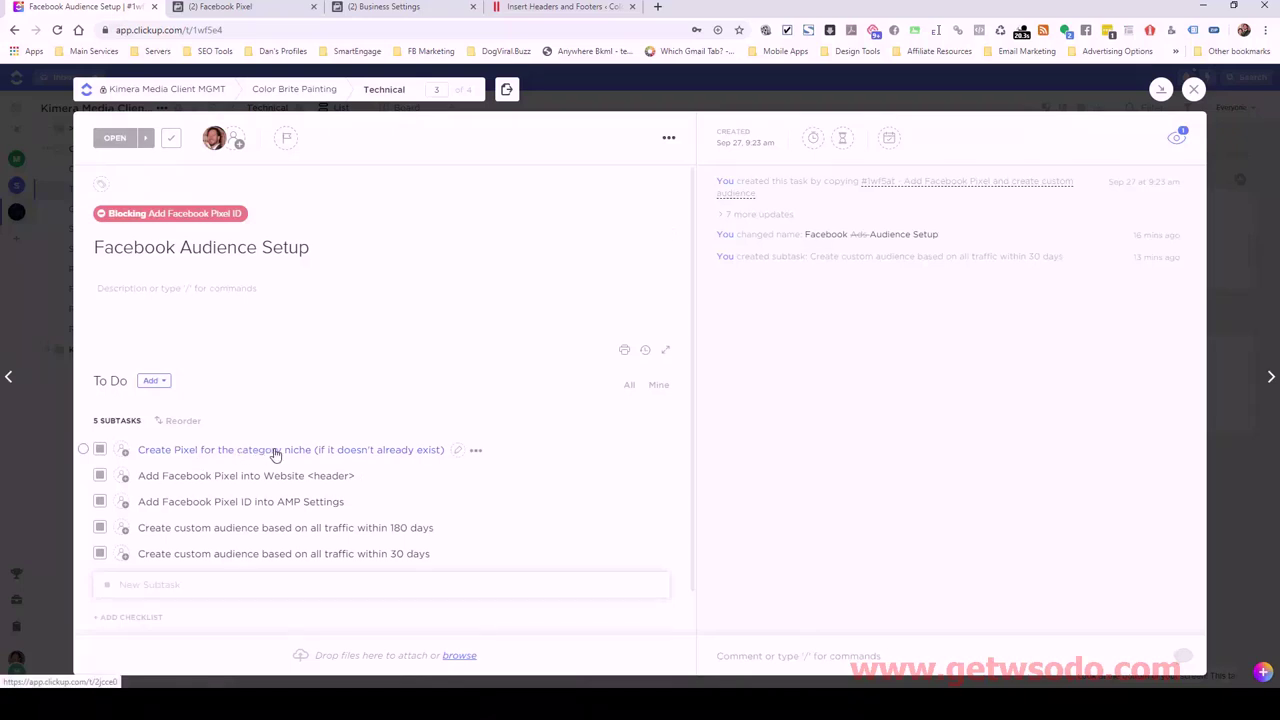
{"action": "left_click", "coordinate": [100, 450]}
{"action": "left_click", "coordinate": [132, 541]}
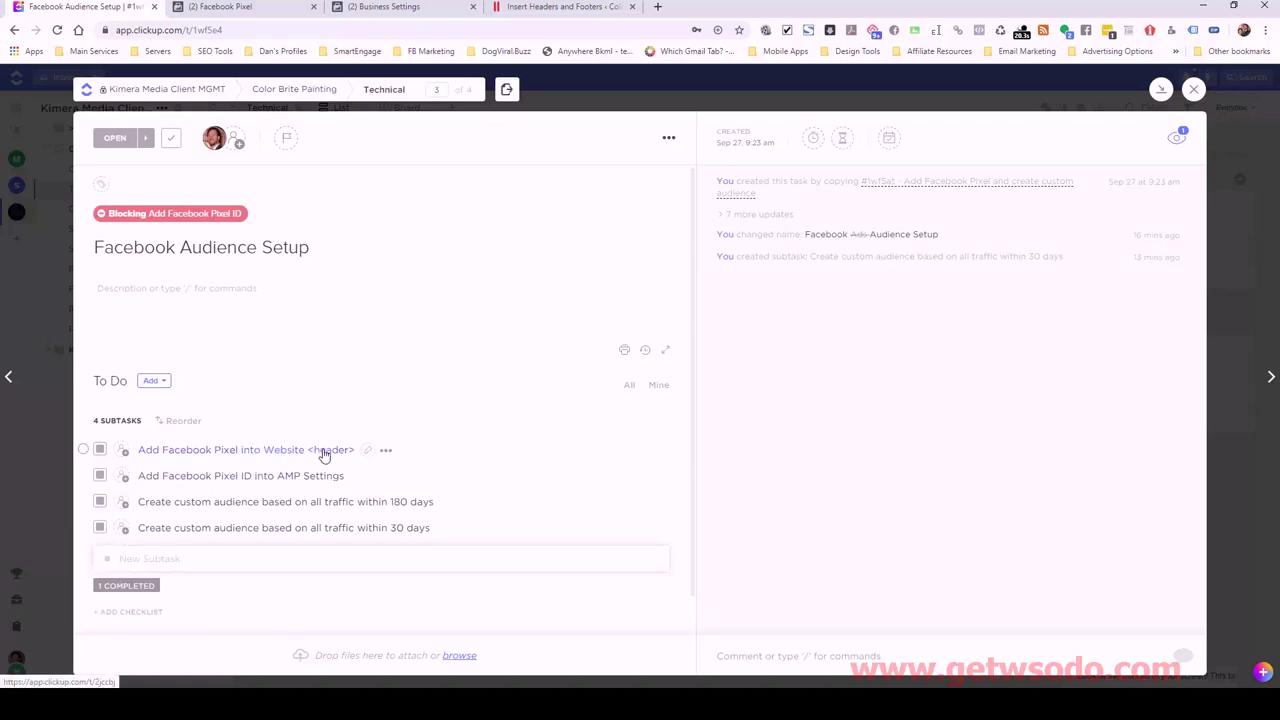
{"action": "left_click", "coordinate": [100, 450]}
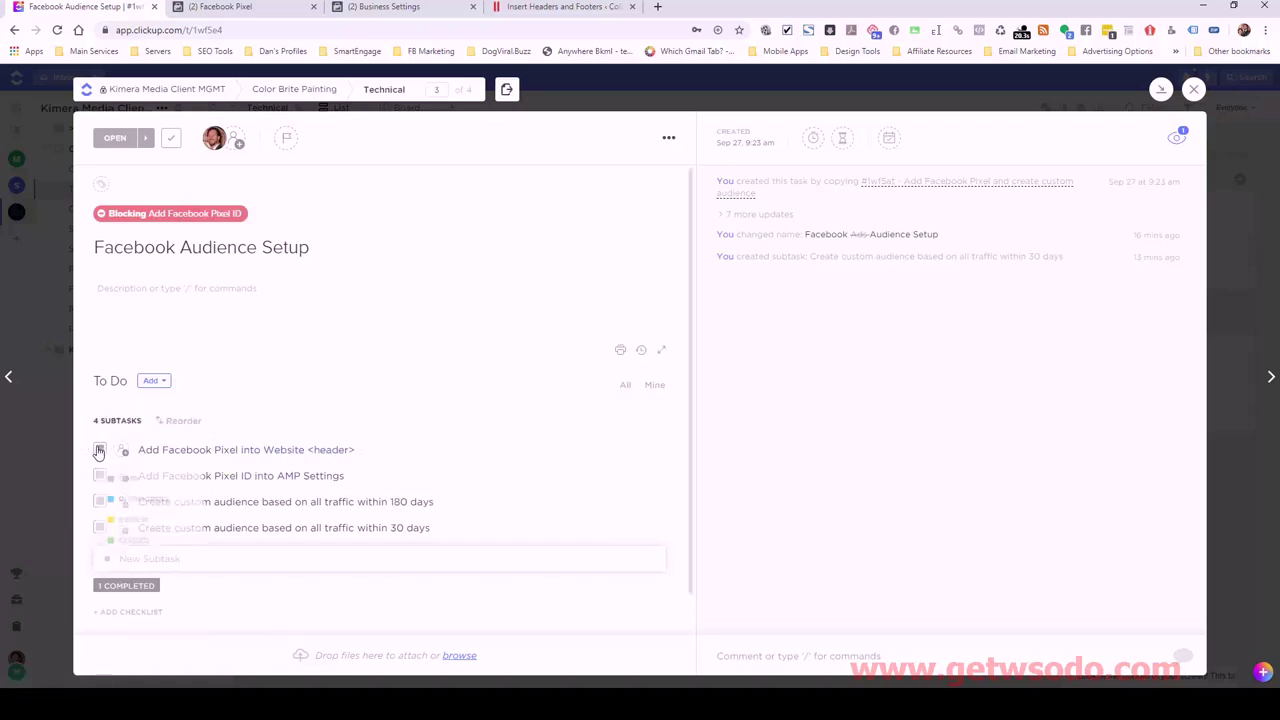
{"action": "left_click", "coordinate": [110, 545]}
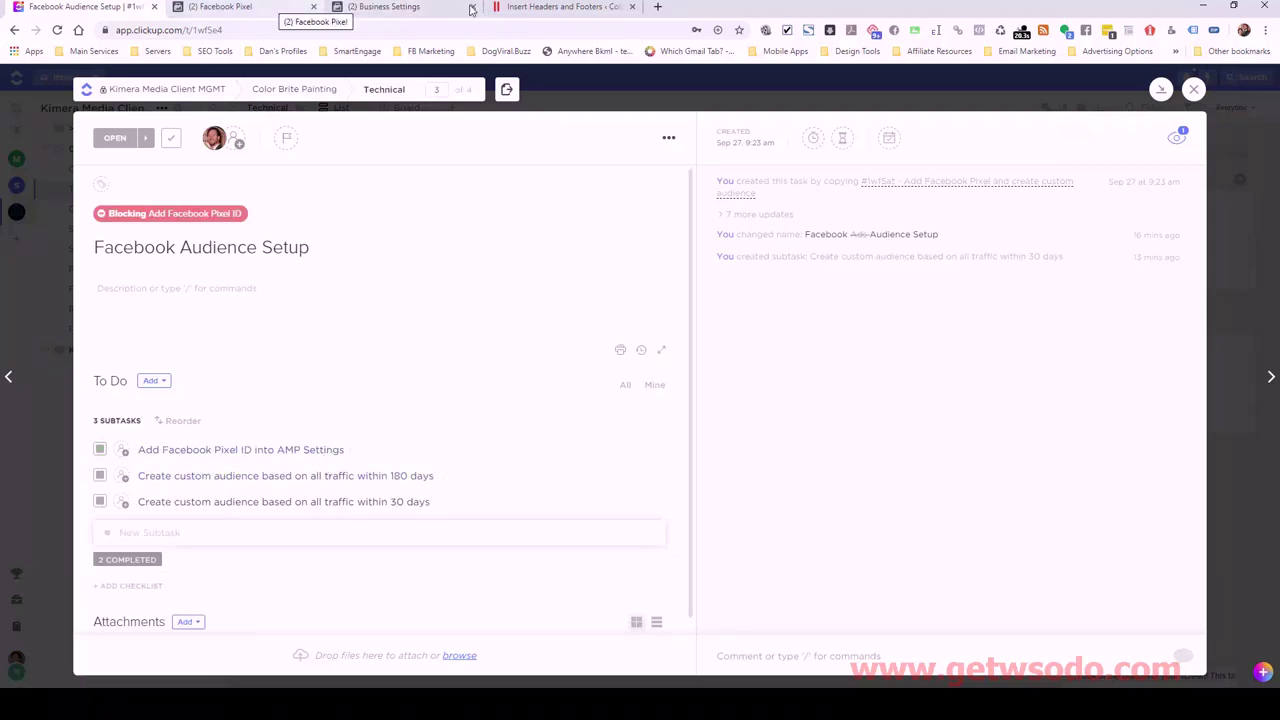
- Return to the WordPress Insert Headers and Footers settings, enlarge the header scripts box and copy the pixel ID from the Facebook pixel's init line
{"action": "left_click", "coordinate": [523, 10]}
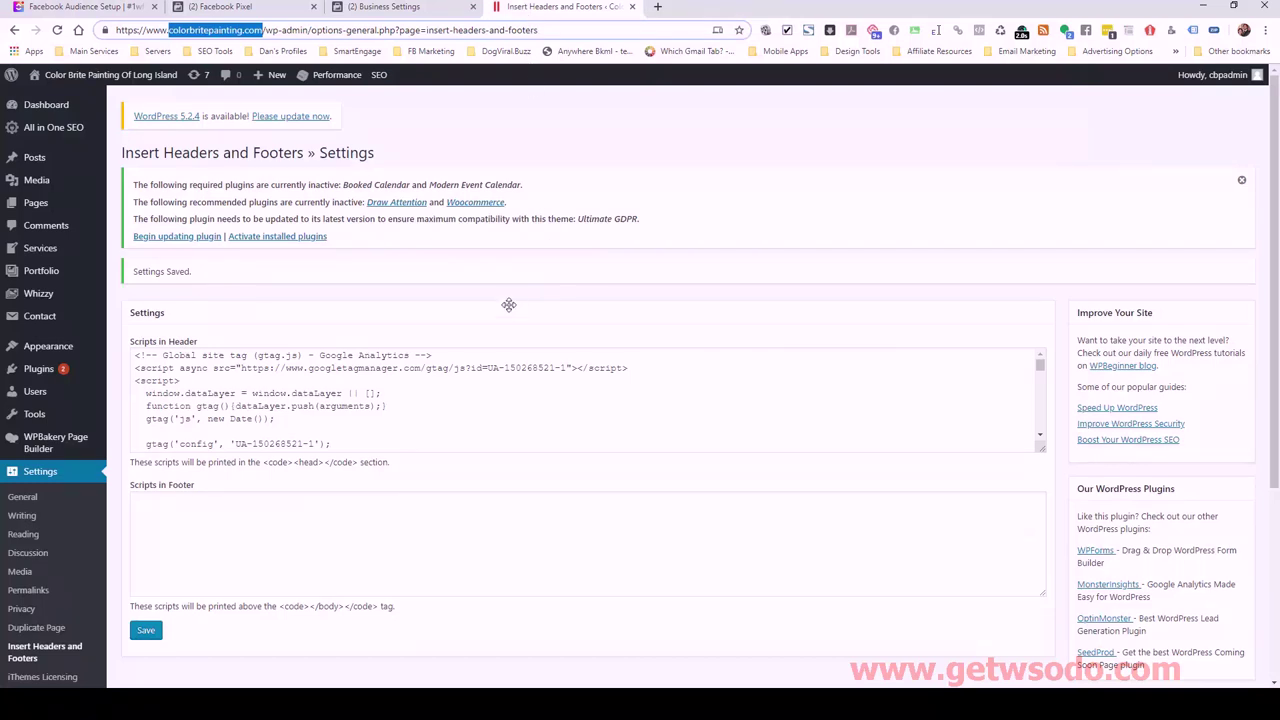
{"action": "left_click_drag", "start_coordinate": [1040, 366], "coordinate": [1015, 604]}
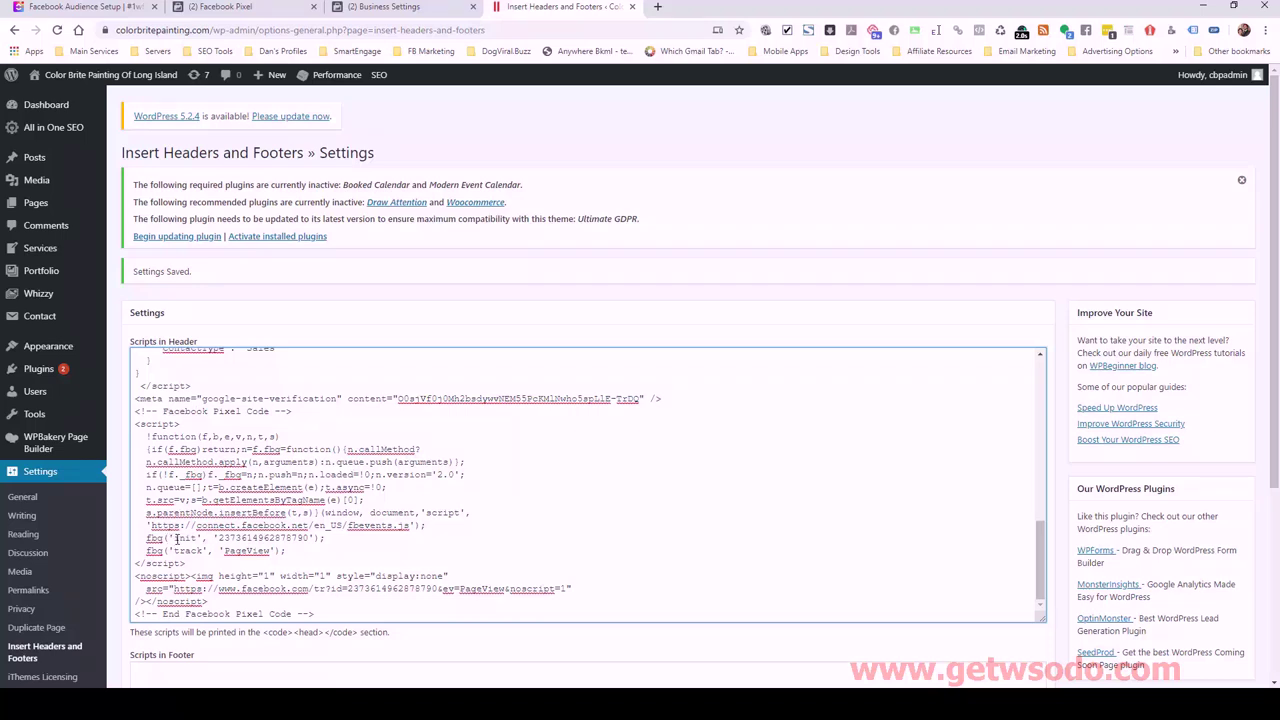
{"action": "left_click_drag", "start_coordinate": [152, 538], "coordinate": [200, 538]}
{"action": "left_click", "coordinate": [200, 538]}
{"action": "double_click", "coordinate": [185, 538]}
{"action": "left_click", "coordinate": [222, 540]}
{"action": "left_click_drag", "start_coordinate": [222, 538], "coordinate": [295, 540]}
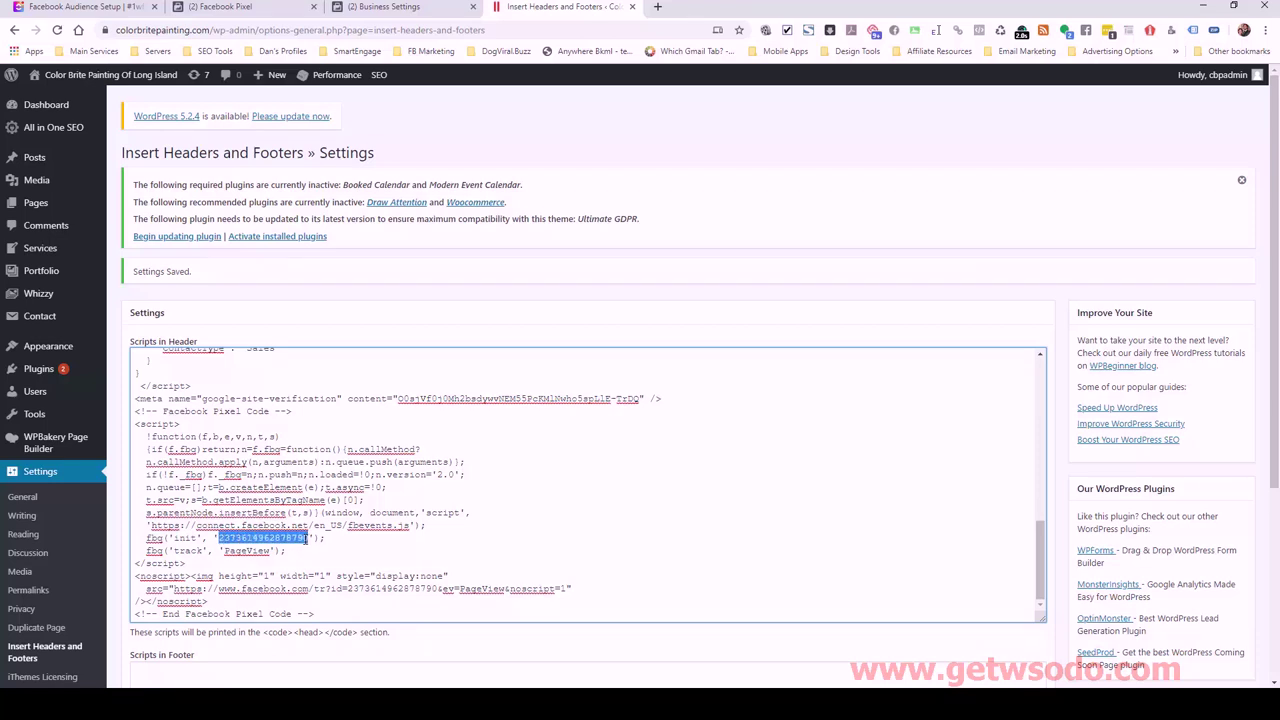
{"action": "right_click", "coordinate": [307, 538]}
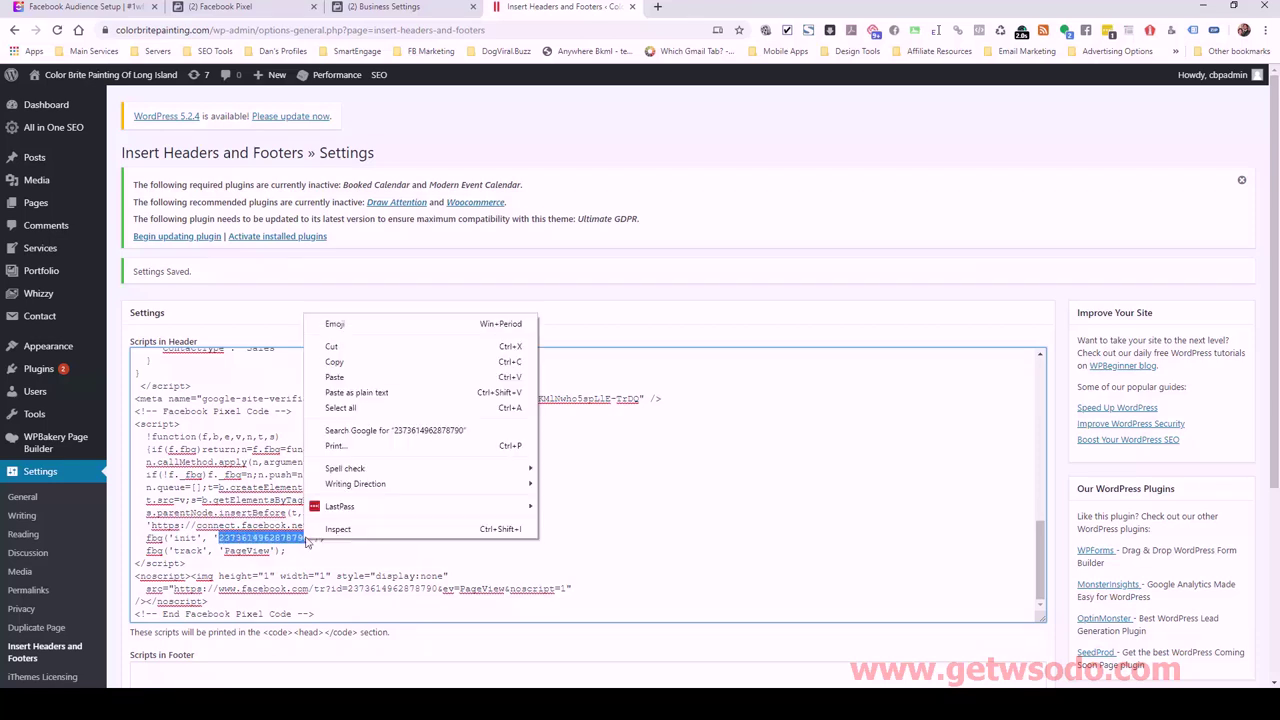
{"action": "left_click", "coordinate": [345, 362]}
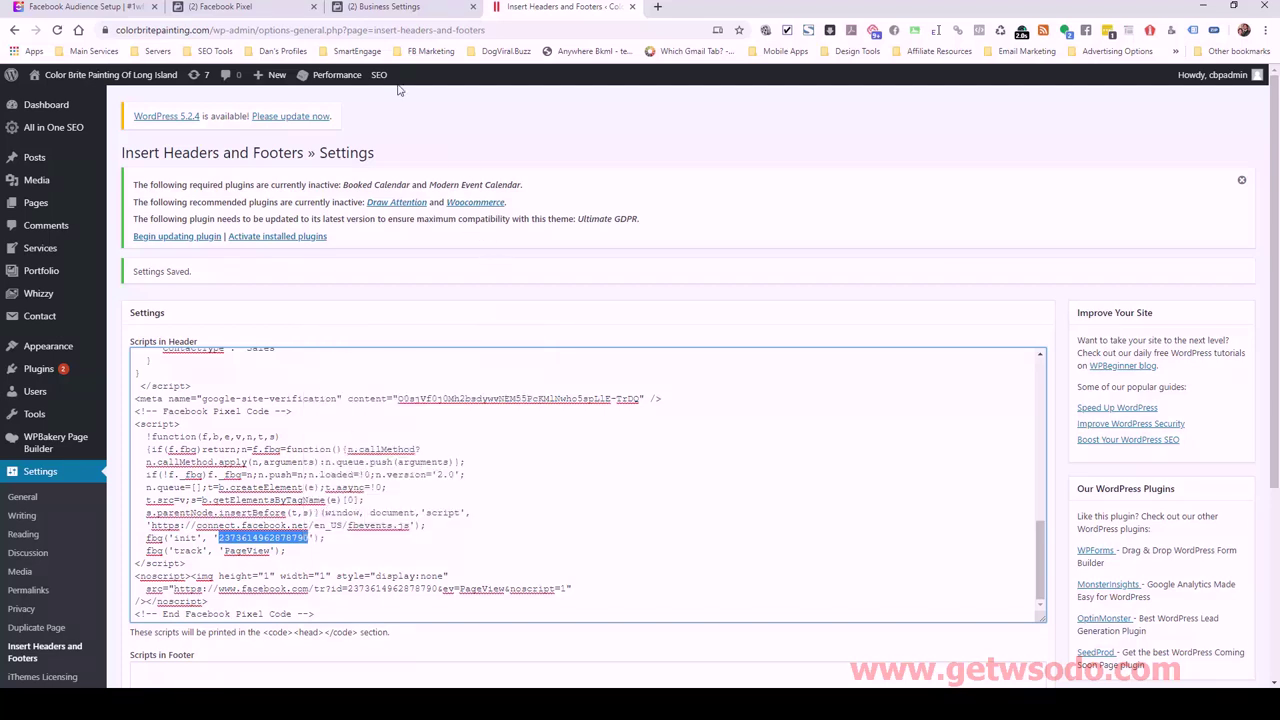
- Compare the pixel ID in Facebook Events Manager with the ID on the init line of the WordPress header scripts
{"action": "left_click", "coordinate": [289, 9]}
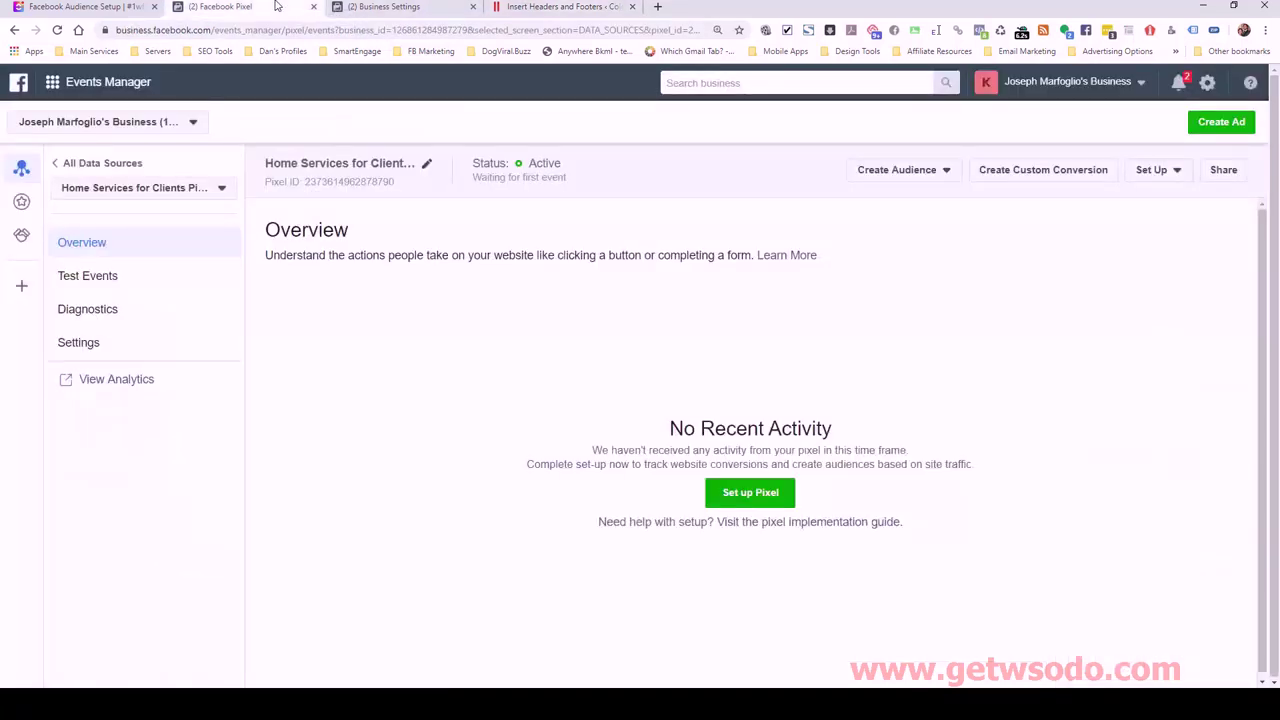
{"action": "left_click", "coordinate": [325, 190]}
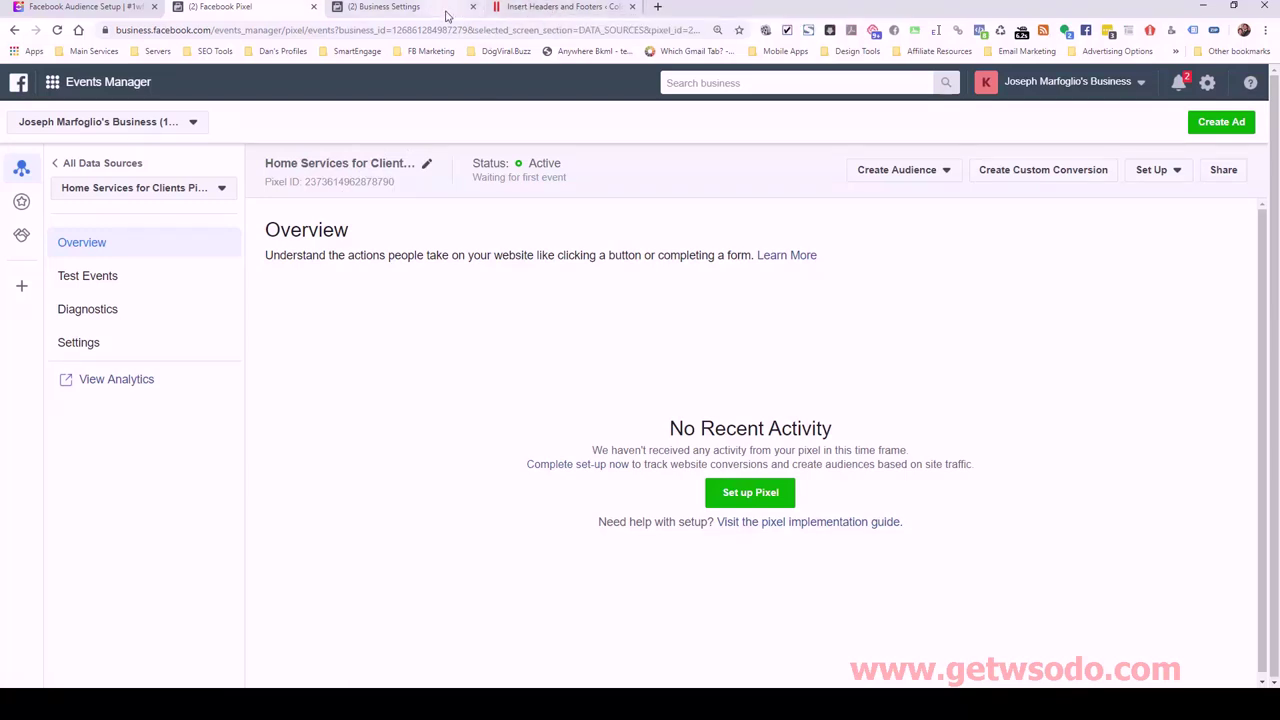
{"action": "left_click", "coordinate": [533, 9]}
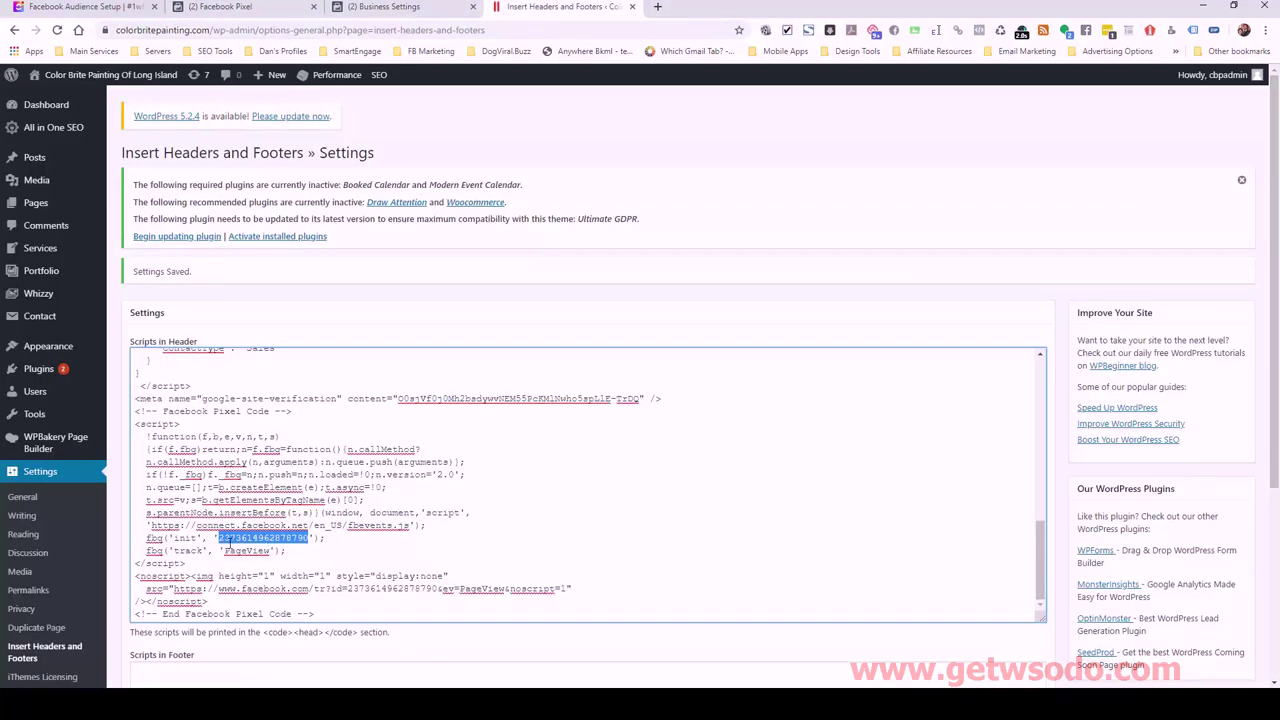
{"action": "key", "text": "ctrl+v"}
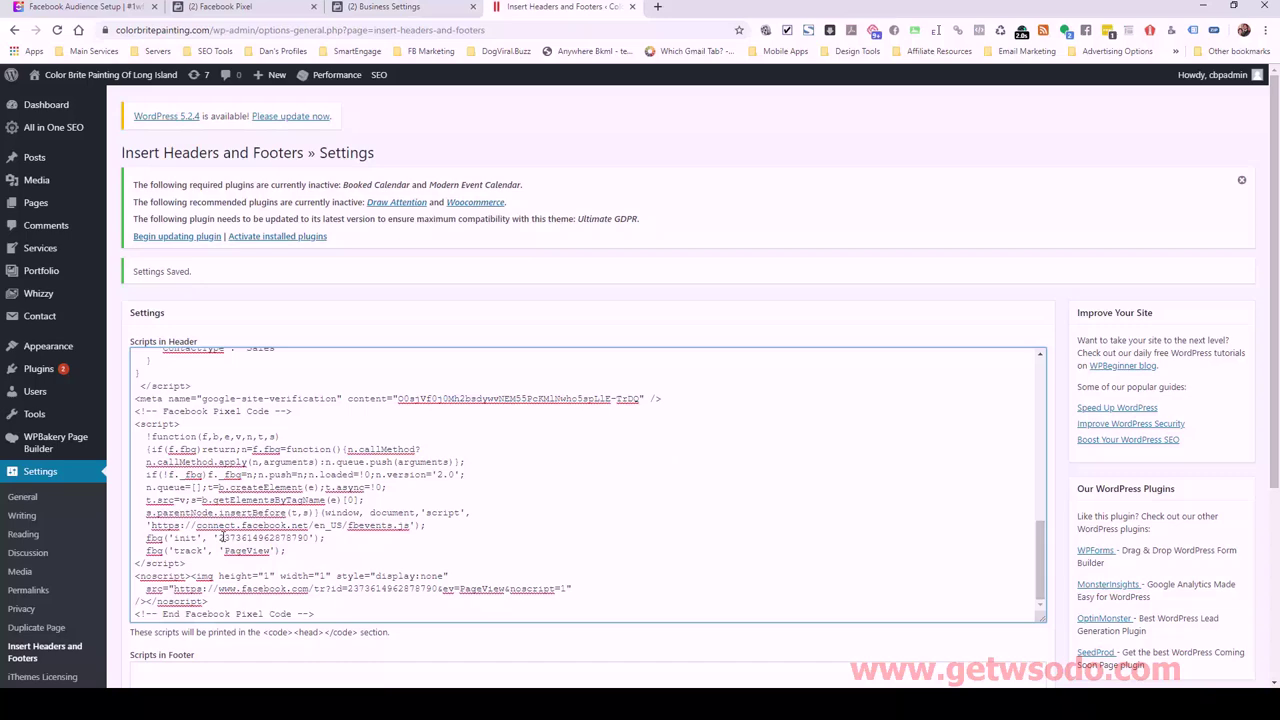
{"action": "left_click_drag", "start_coordinate": [222, 538], "coordinate": [298, 538]}
{"action": "left_click", "coordinate": [310, 538]}
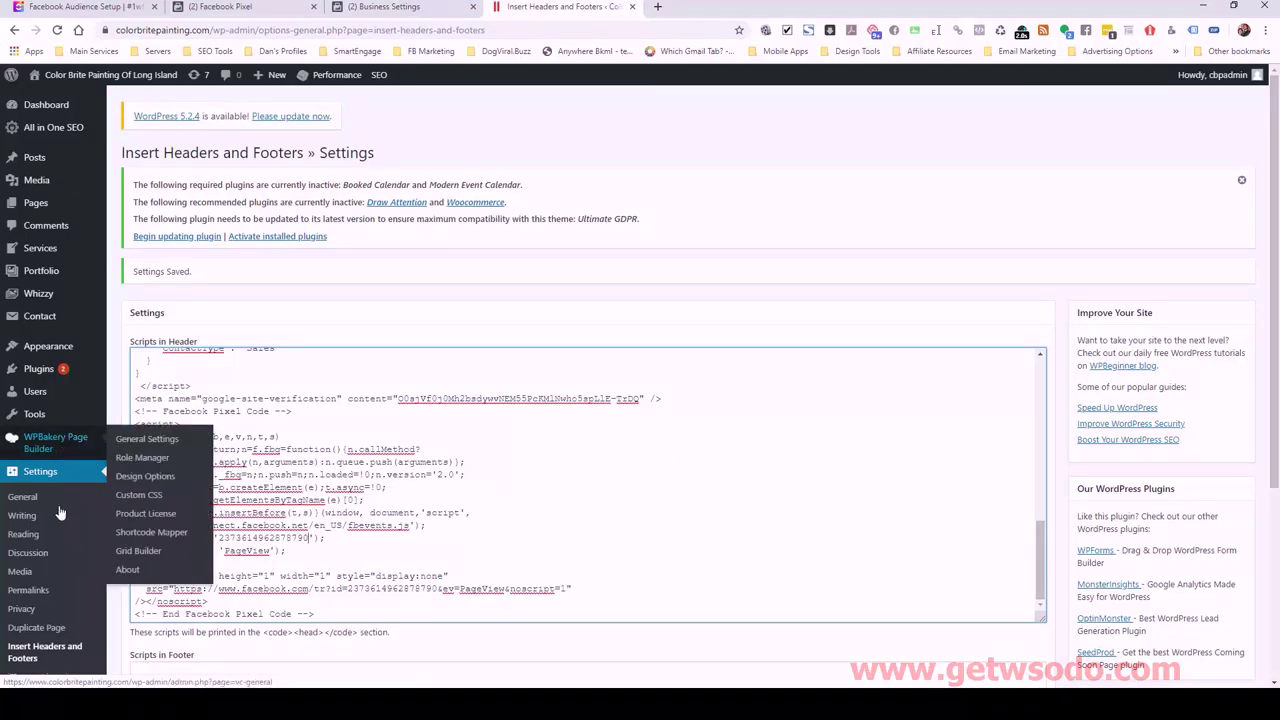
- Open the AMP plugin's settings in the WordPress admin
{"action": "scroll", "coordinate": [60, 470], "scroll_direction": "down", "scroll_amount": 3}
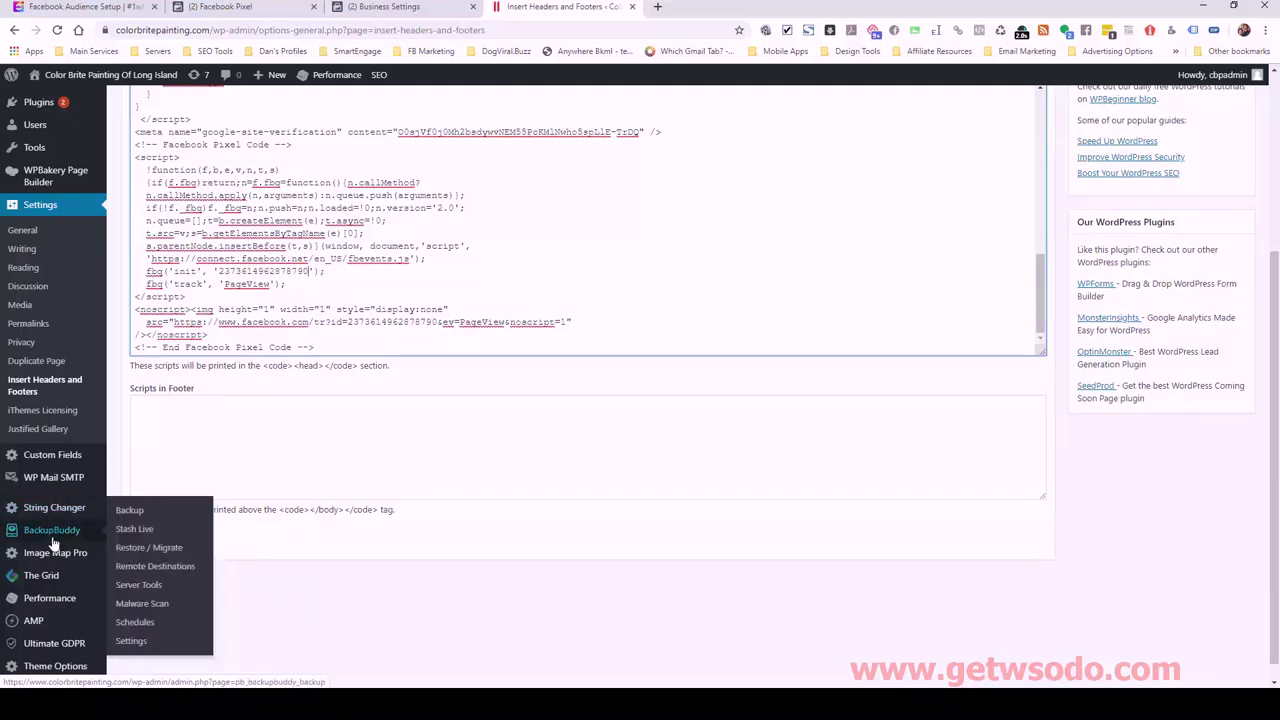
{"action": "mouse_move", "coordinate": [46, 622]}
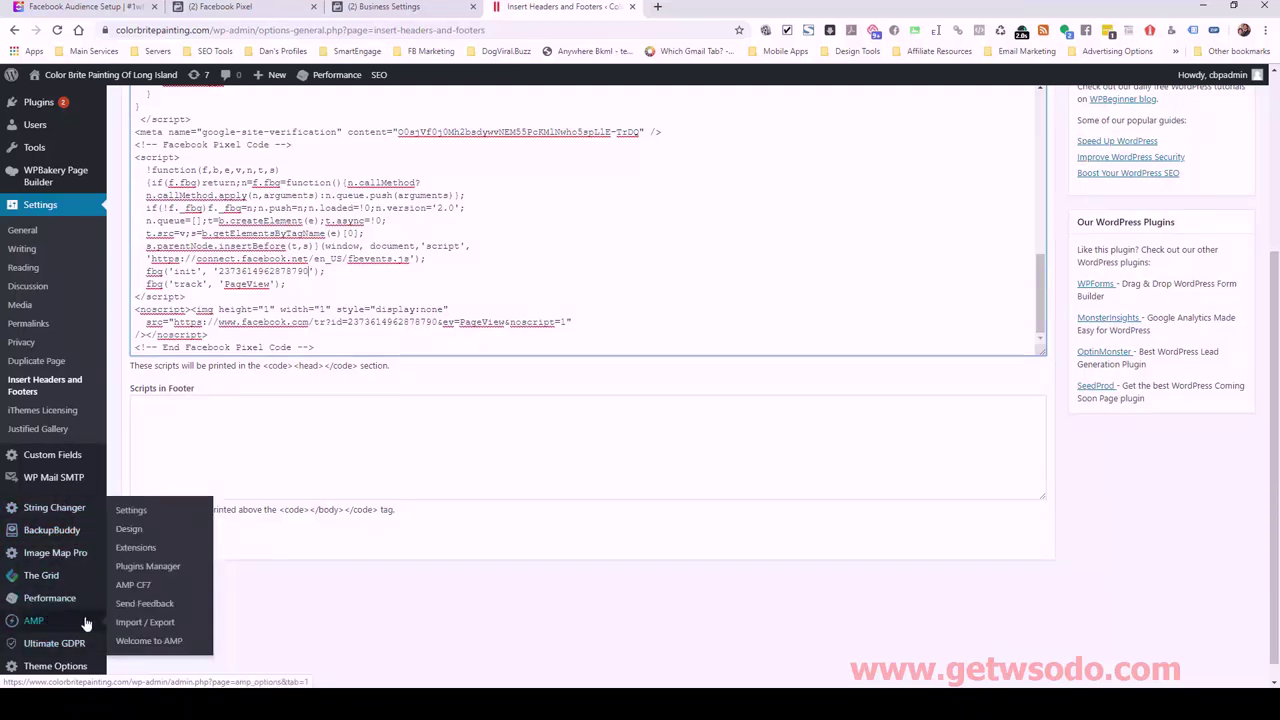
{"action": "left_click", "coordinate": [140, 512]}
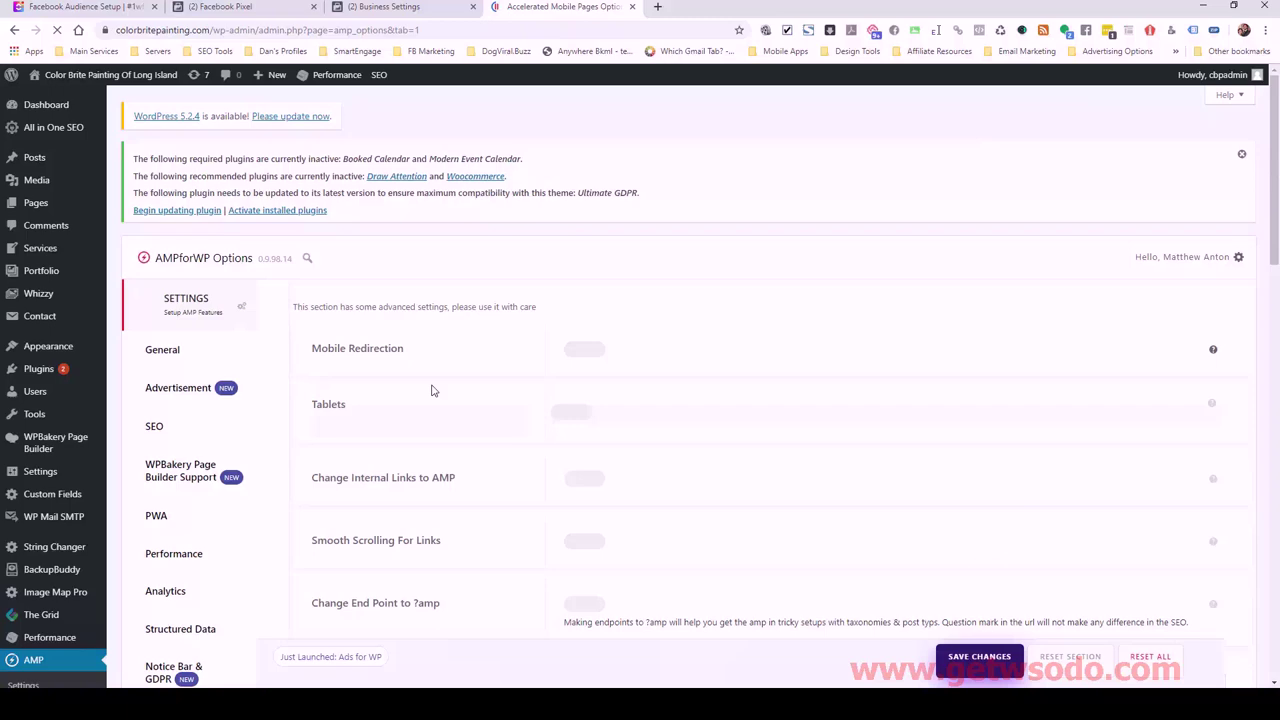
- Look through the AMP Advance Settings for a place to add the Facebook pixel
{"action": "scroll", "coordinate": [401, 433], "scroll_direction": "down", "scroll_amount": 2}
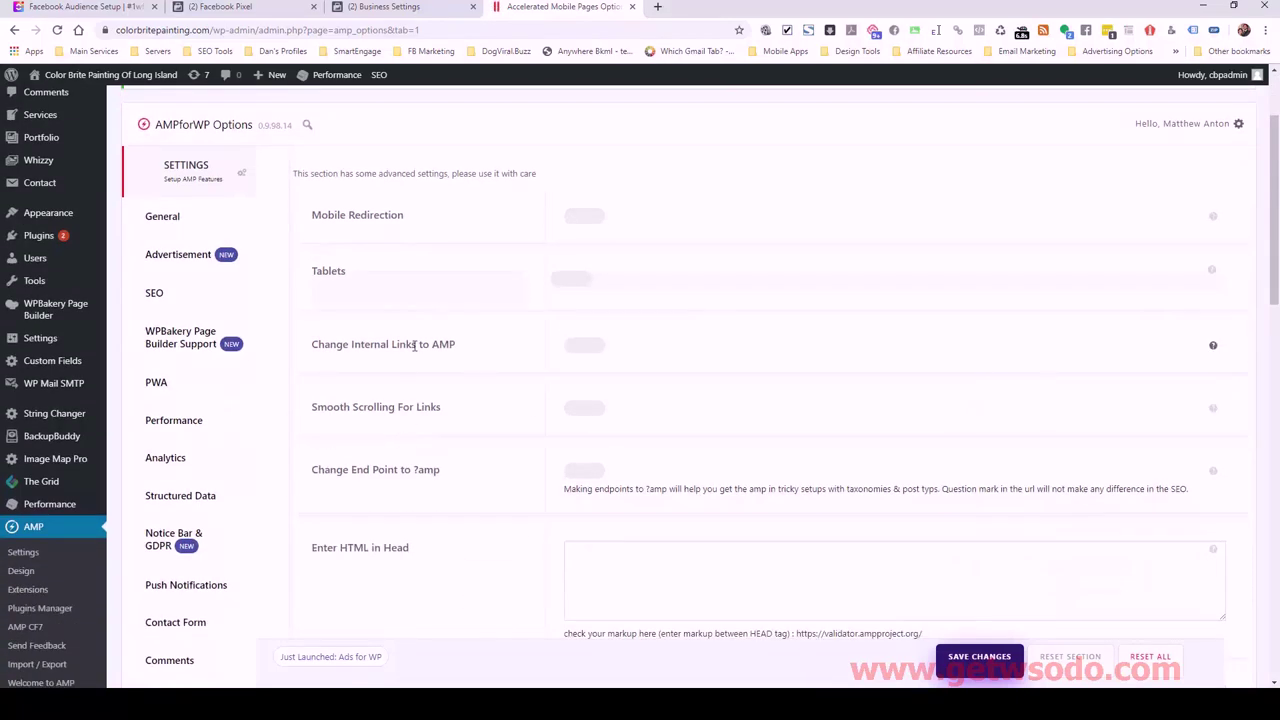
{"action": "scroll", "coordinate": [405, 420], "scroll_direction": "down", "scroll_amount": 3}
{"action": "scroll", "coordinate": [411, 376], "scroll_direction": "down", "scroll_amount": 1}
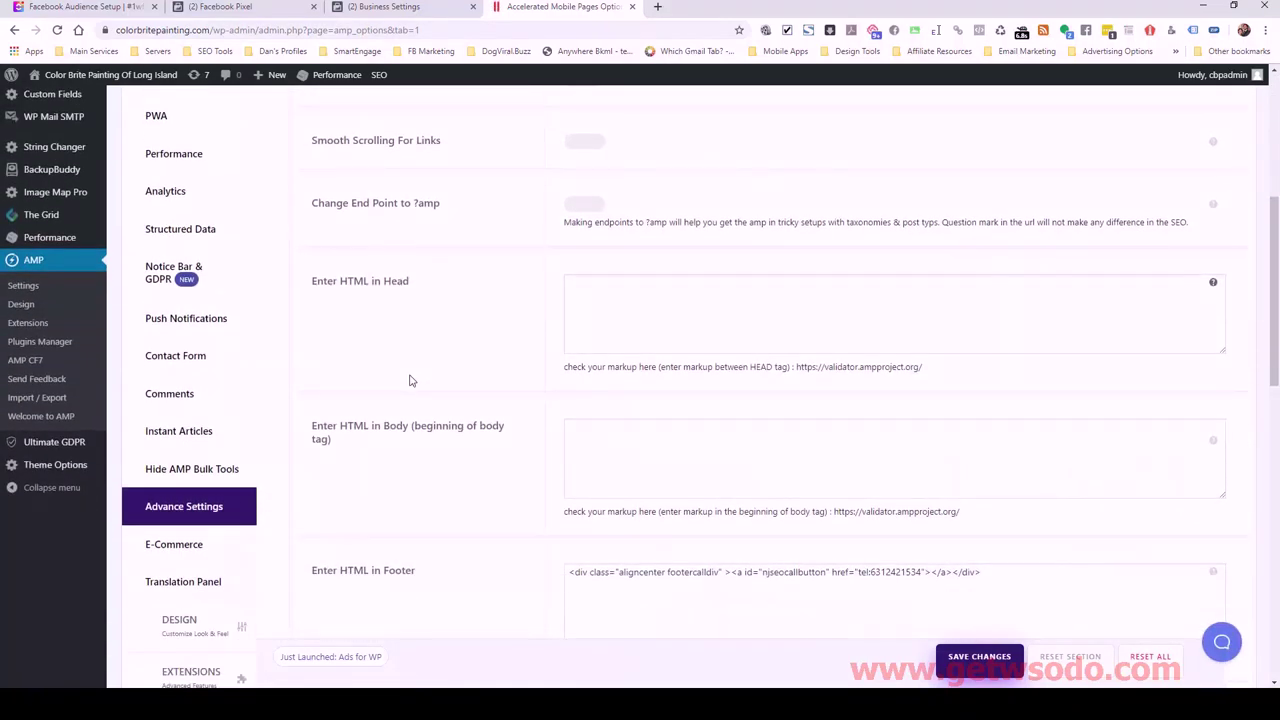
{"action": "scroll", "coordinate": [409, 383], "scroll_direction": "down", "scroll_amount": 5}
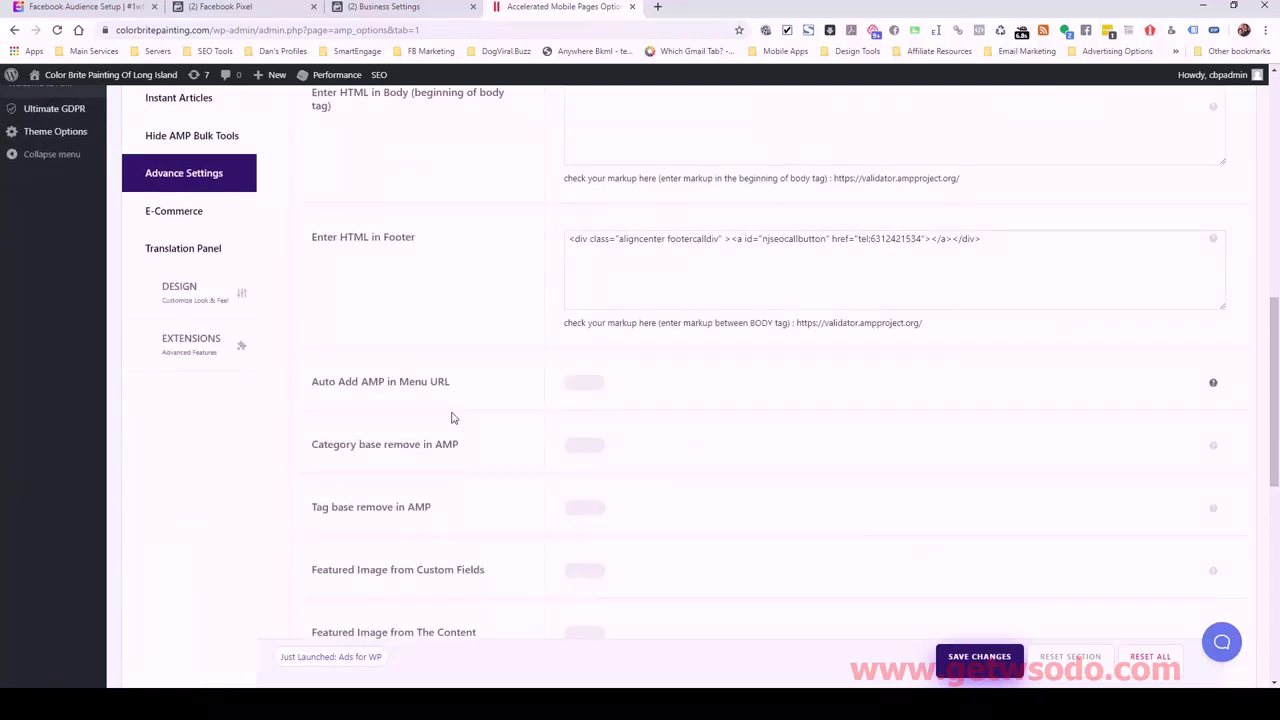
{"action": "scroll", "coordinate": [470, 423], "scroll_direction": "down", "scroll_amount": 6}
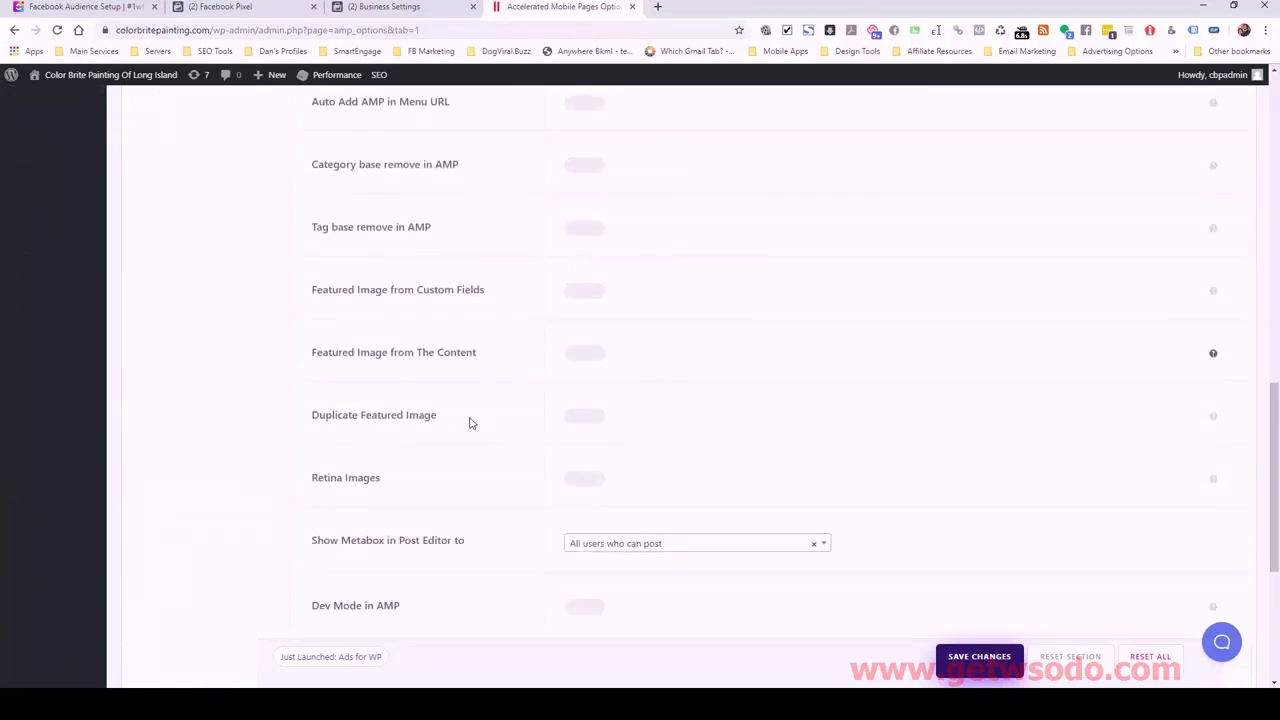
{"action": "scroll", "coordinate": [470, 423], "scroll_direction": "down", "scroll_amount": 3}
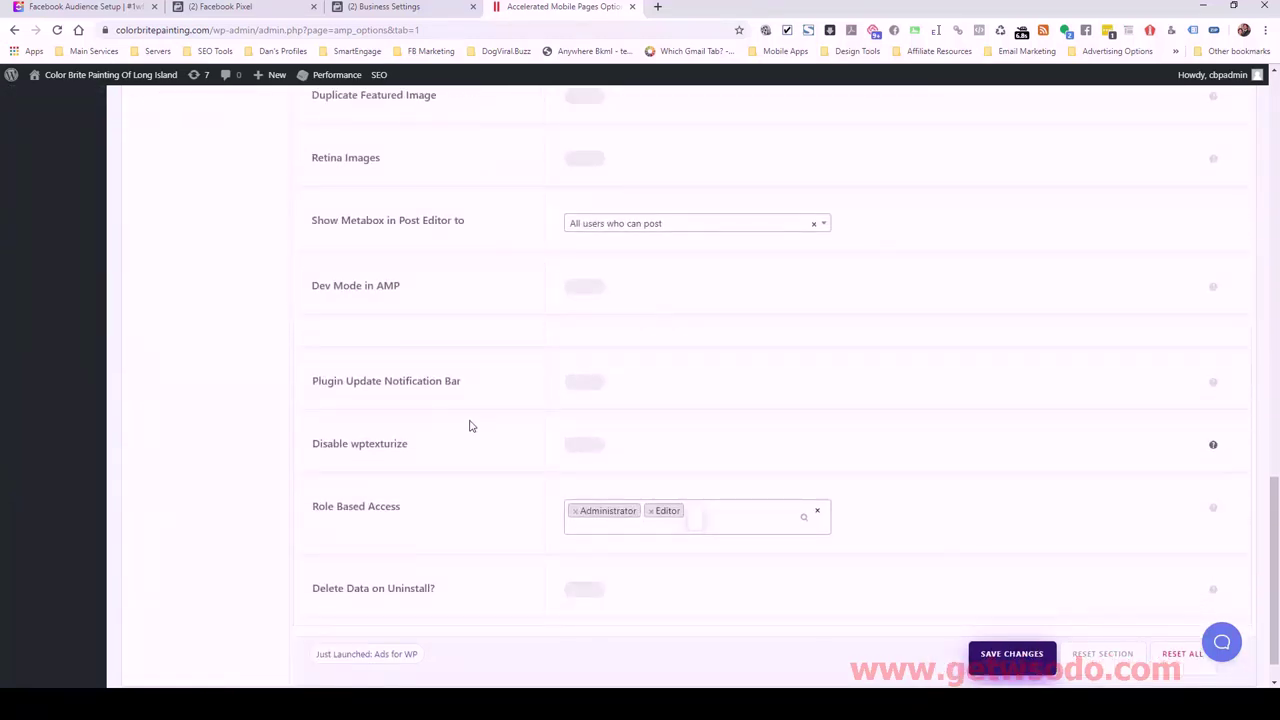
{"action": "scroll", "coordinate": [470, 426], "scroll_direction": "up", "scroll_amount": 10}
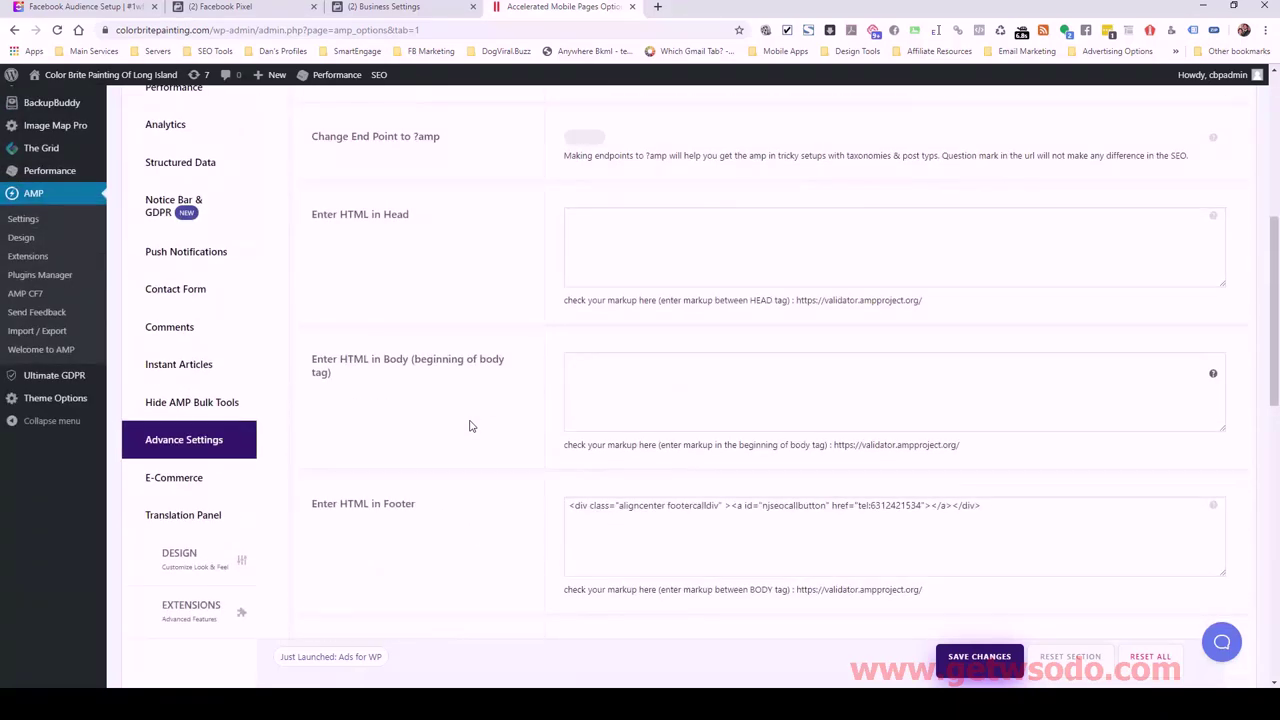
{"action": "scroll", "coordinate": [470, 426], "scroll_direction": "up", "scroll_amount": 1}
{"action": "scroll", "coordinate": [420, 418], "scroll_direction": "up", "scroll_amount": 1}
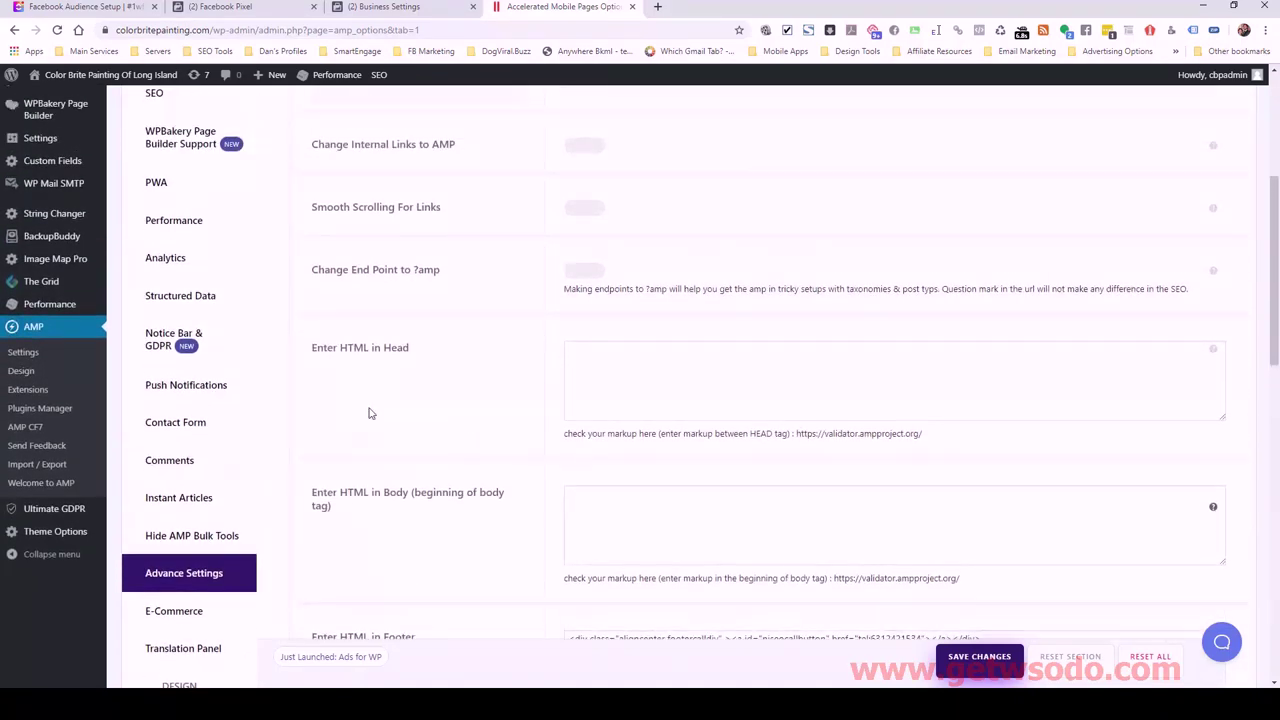
- Turn on Facebook Pixel among the general analytics providers in the AMP Analytics settings
{"action": "left_click", "coordinate": [180, 268]}
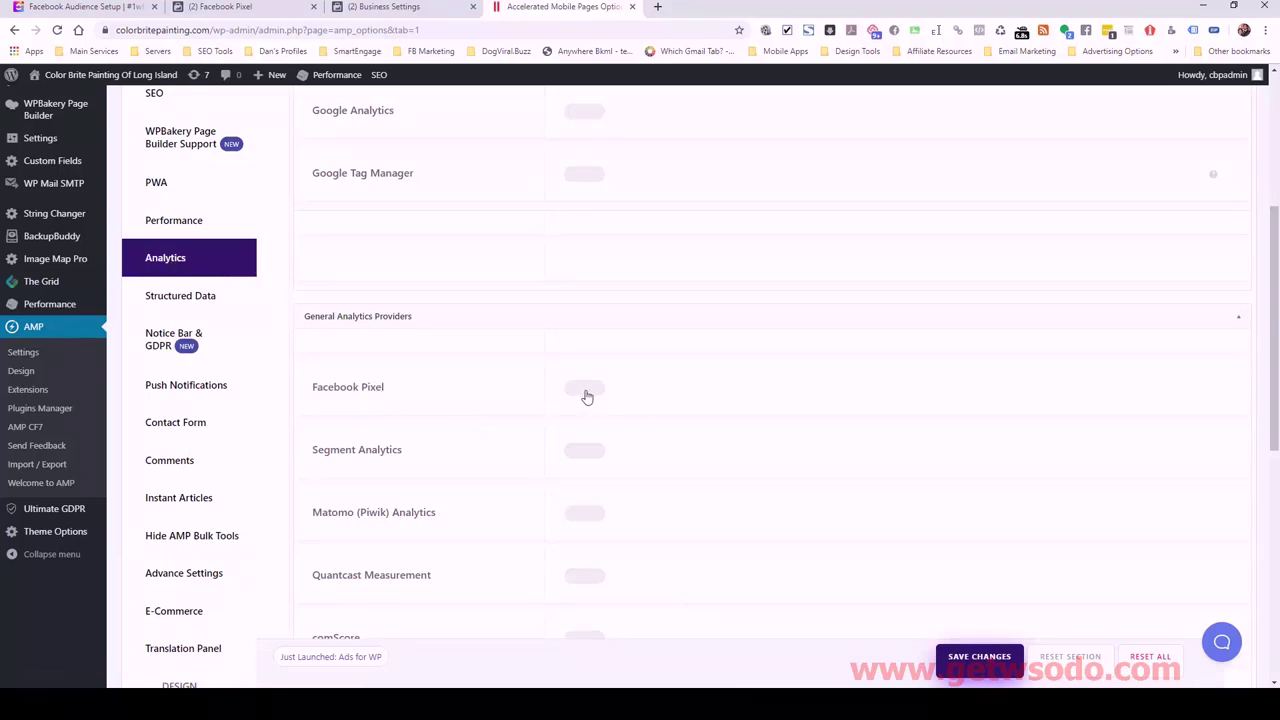
{"action": "scroll", "coordinate": [598, 408], "scroll_direction": "up", "scroll_amount": 2}
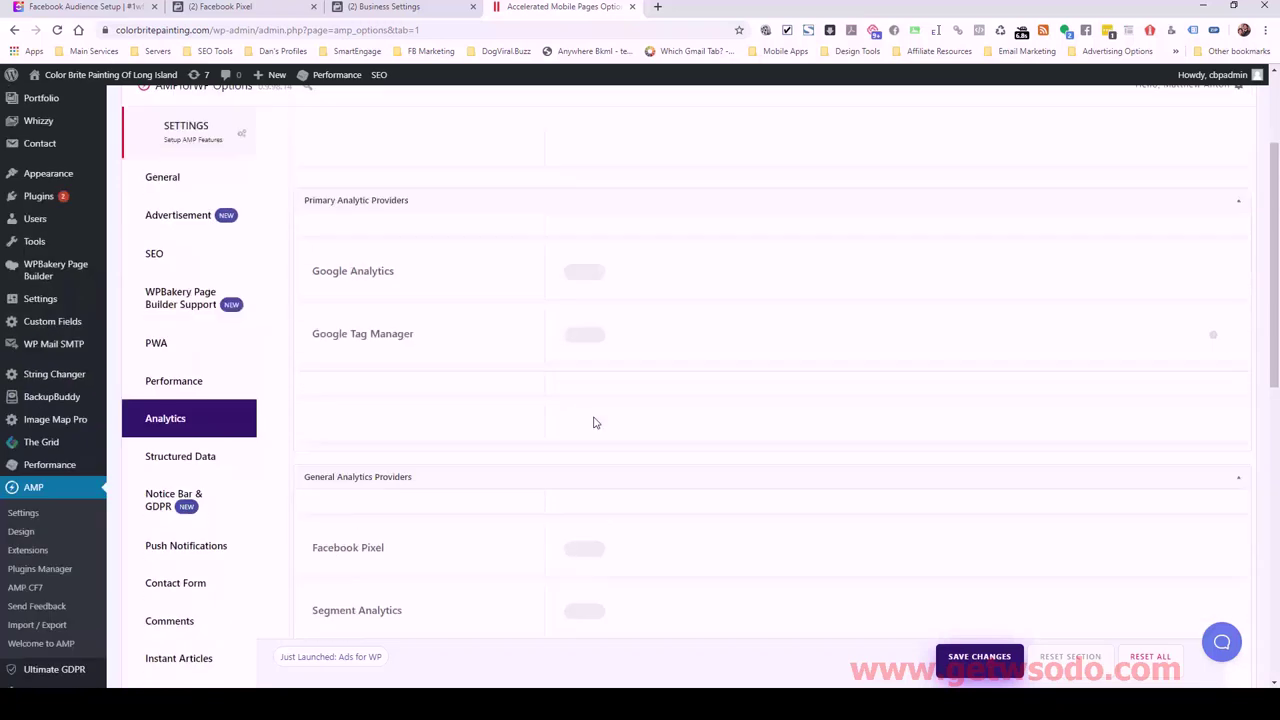
{"action": "scroll", "coordinate": [590, 418], "scroll_direction": "down", "scroll_amount": 2}
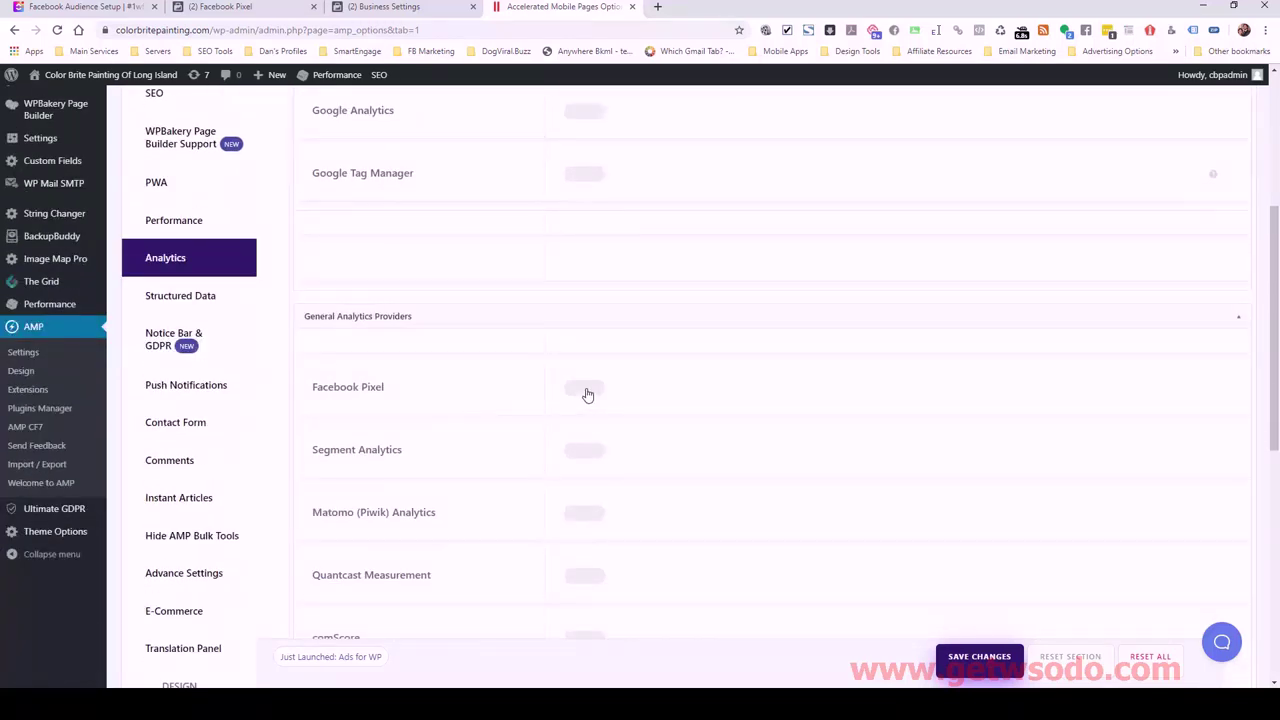
{"action": "left_click", "coordinate": [585, 390]}
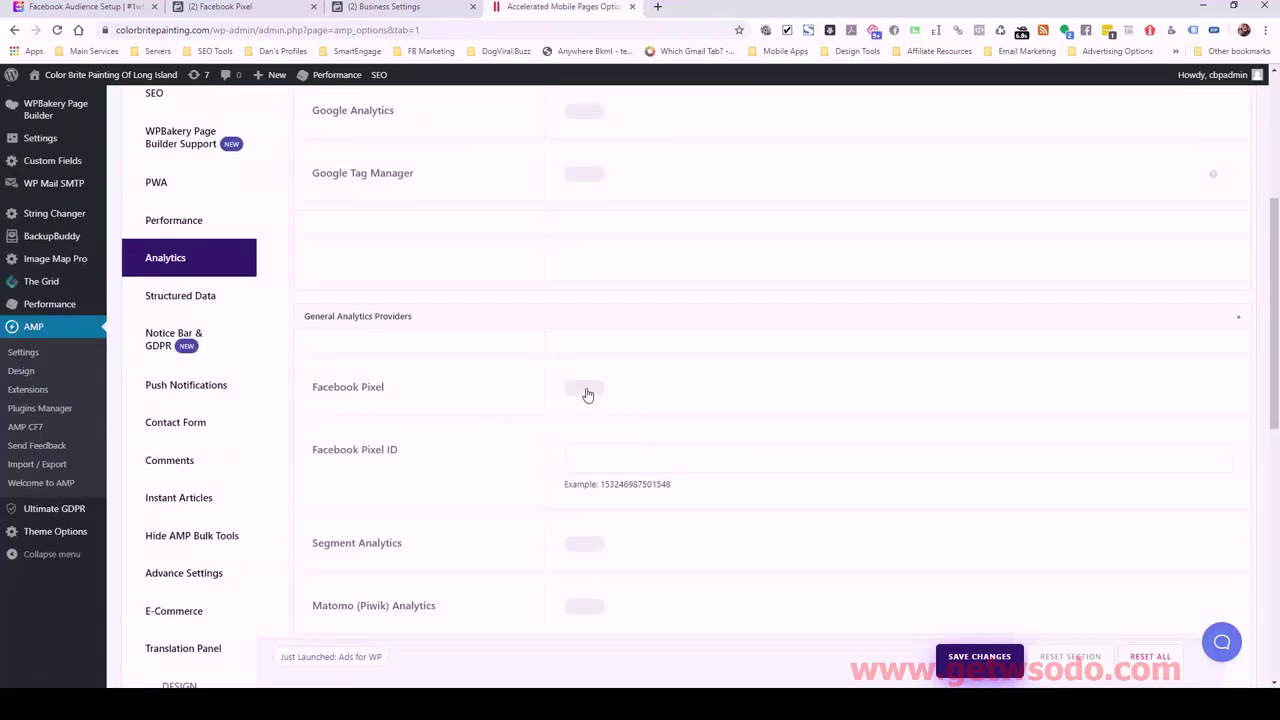
- Paste the copied pixel ID as the AMP Facebook Pixel ID and save the changes
{"action": "right_click", "coordinate": [621, 457]}
{"action": "left_click", "coordinate": [658, 556]}
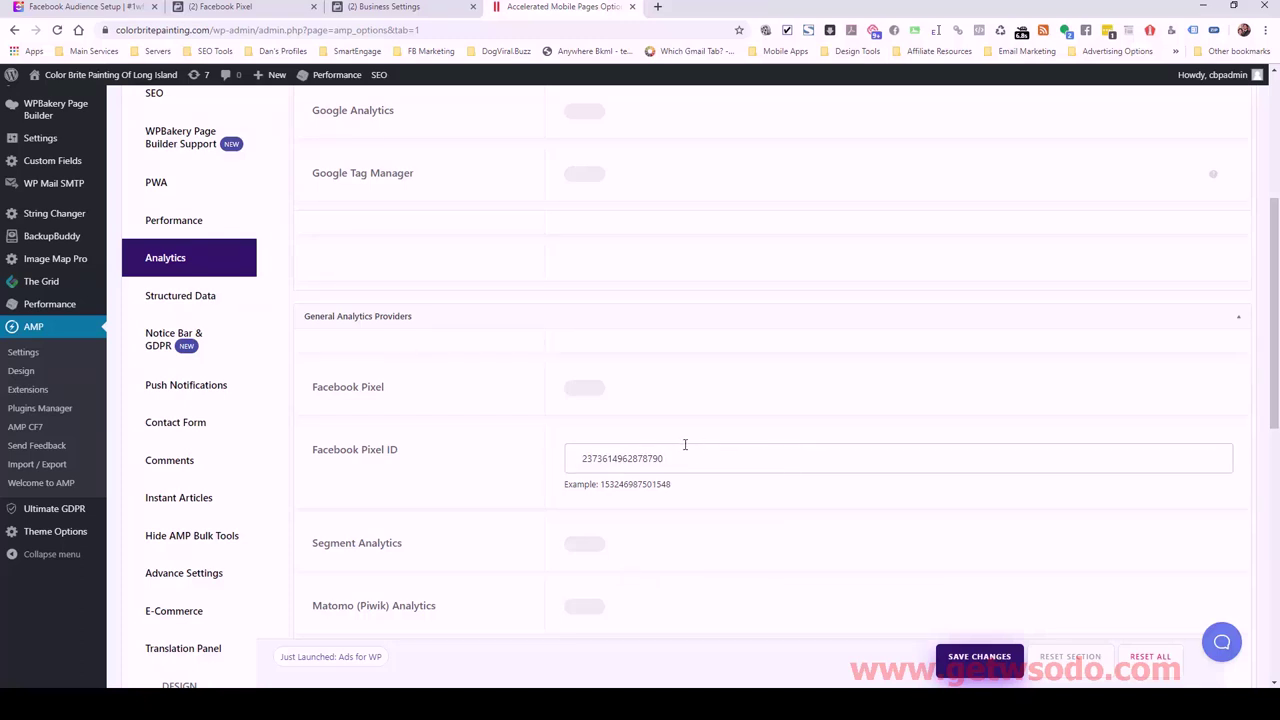
{"action": "scroll", "coordinate": [578, 484], "scroll_direction": "up", "scroll_amount": 1}
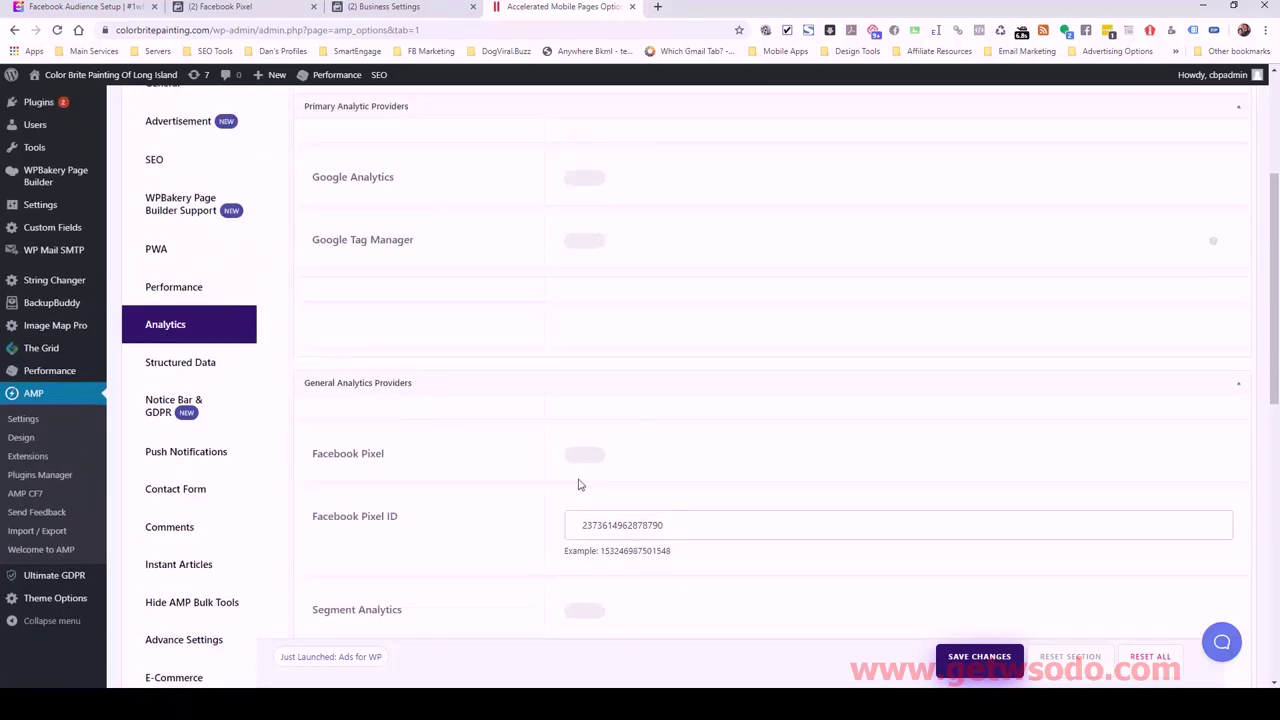
{"action": "left_click", "coordinate": [985, 657]}
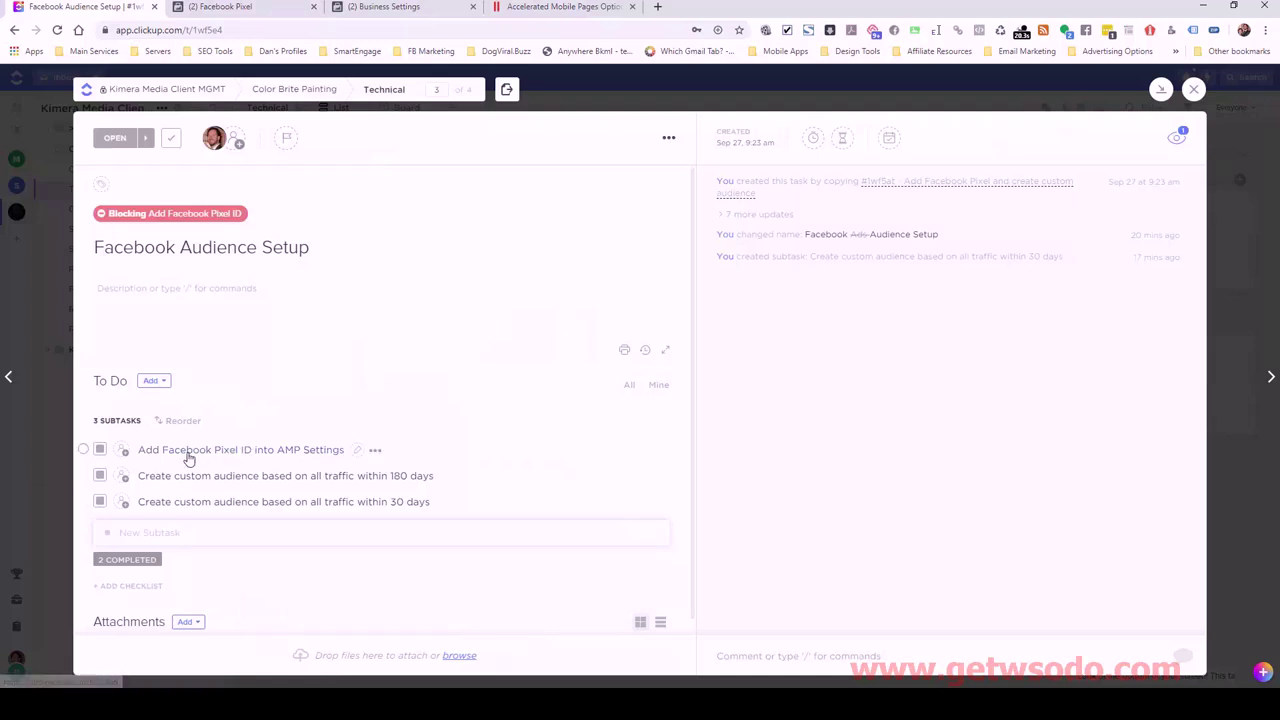
- In ClickUp's Facebook Audience Setup task, set the subtask "Add Facebook Pixel ID into AMP Settings" to Closed
{"action": "left_click", "coordinate": [98, 451]}
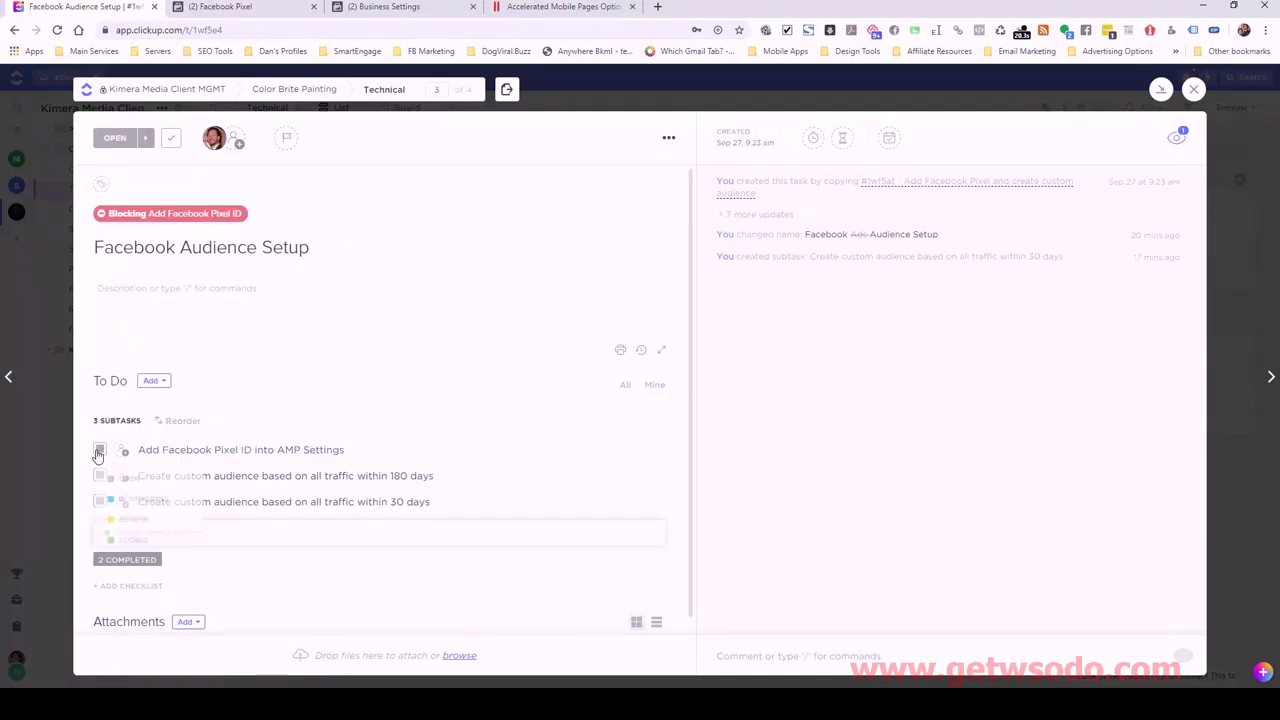
{"action": "left_click", "coordinate": [138, 544]}
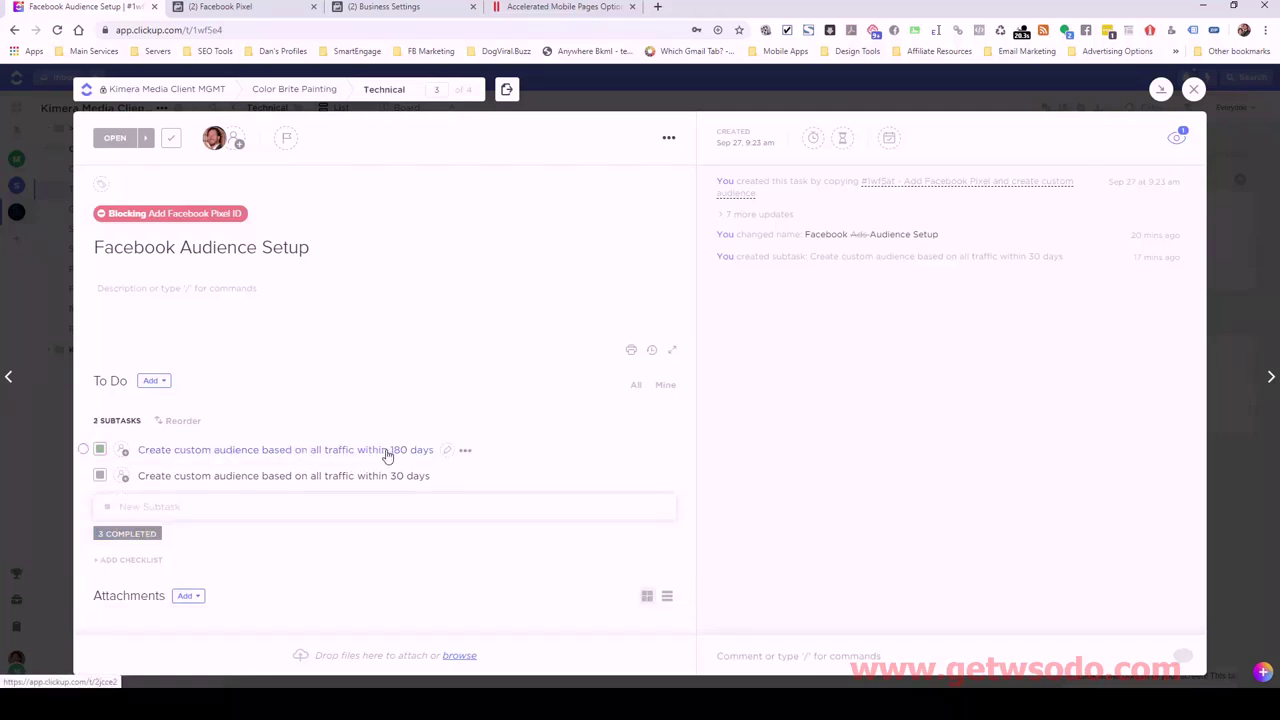
- Switch to Facebook Business Manager, open the Audiences list and review the 180-day and 30-day Color Brite Painting audiences
{"action": "left_click", "coordinate": [362, 8]}
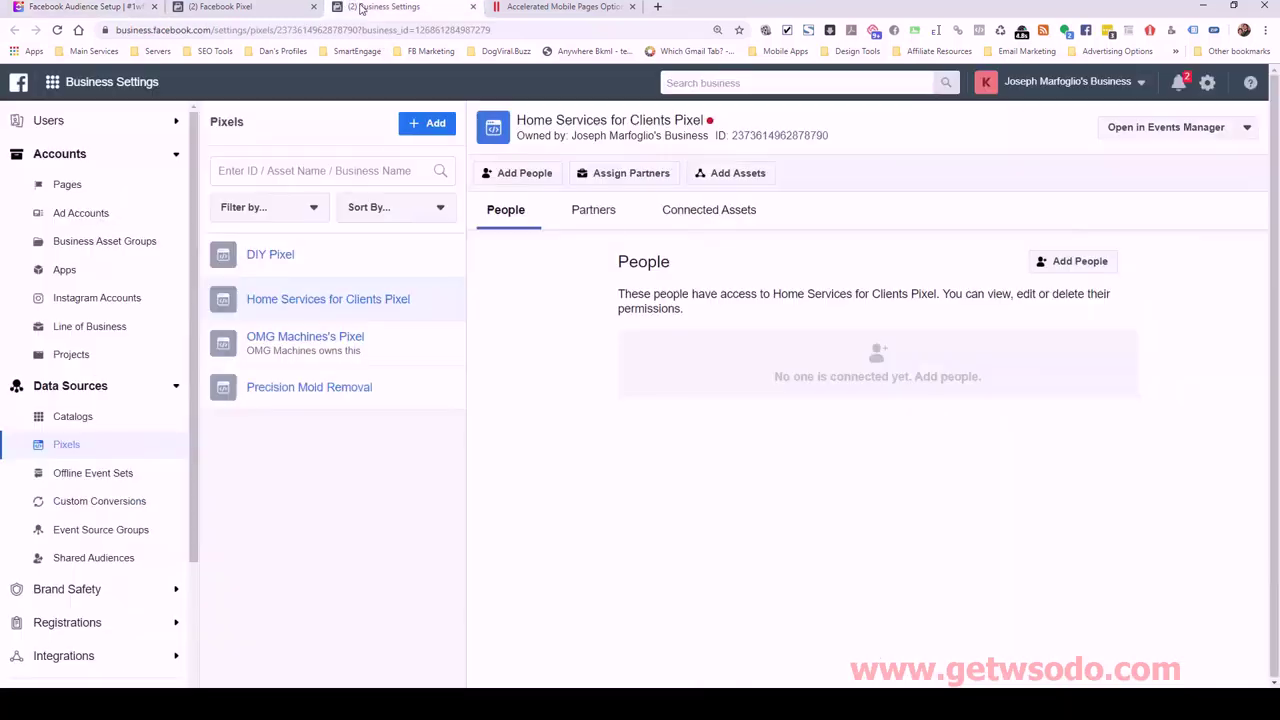
{"action": "left_click", "coordinate": [258, 8]}
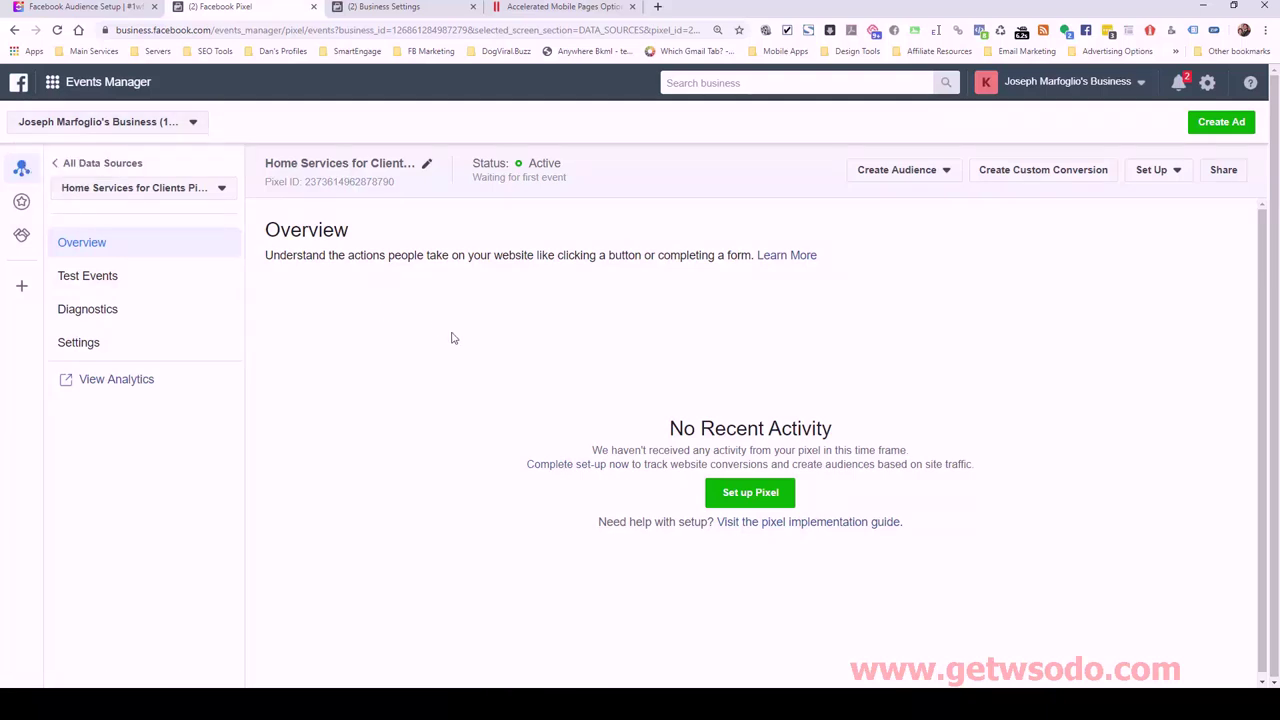
{"action": "left_click", "coordinate": [52, 84]}
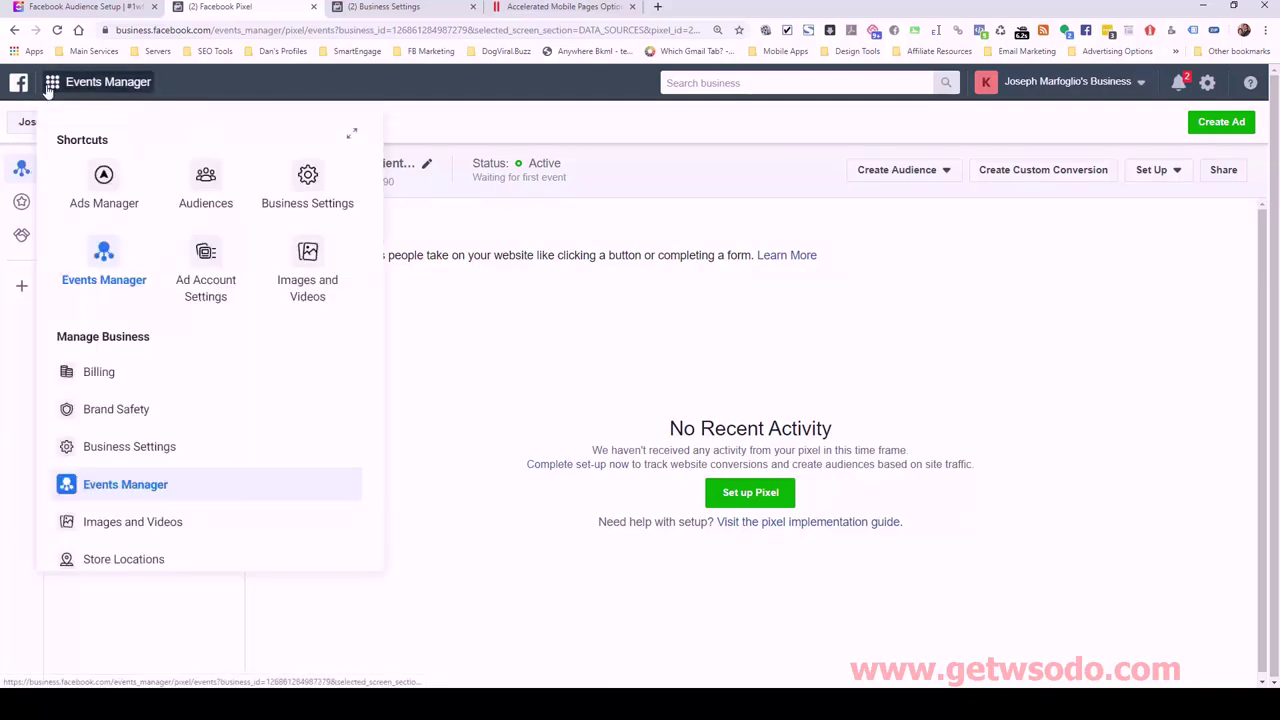
{"action": "left_click", "coordinate": [201, 186]}
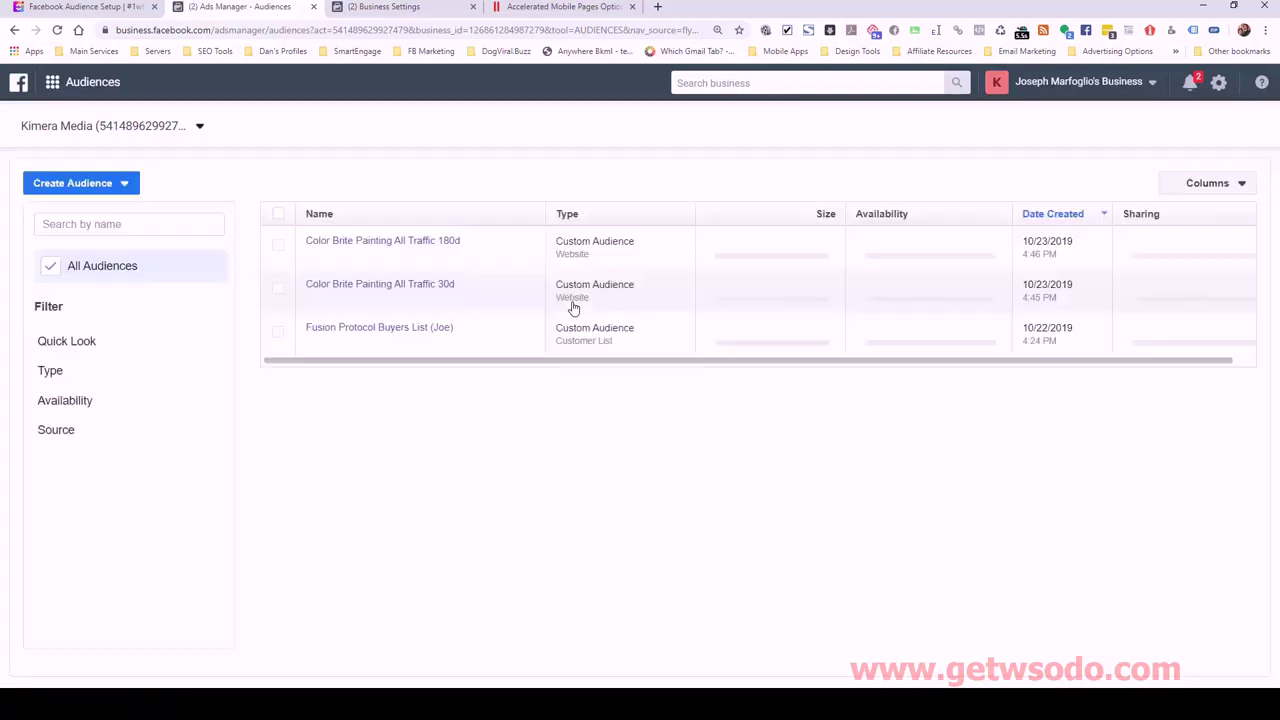
{"action": "mouse_move", "coordinate": [383, 249]}
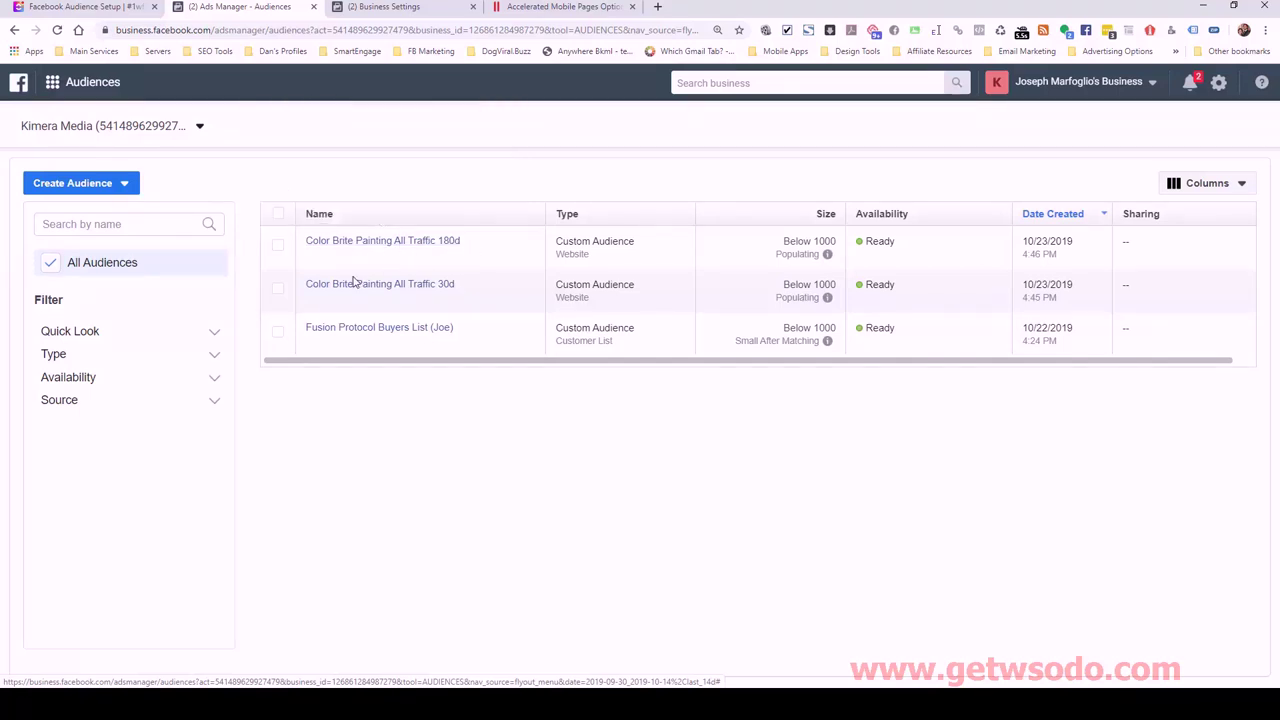
{"action": "mouse_move", "coordinate": [343, 288]}
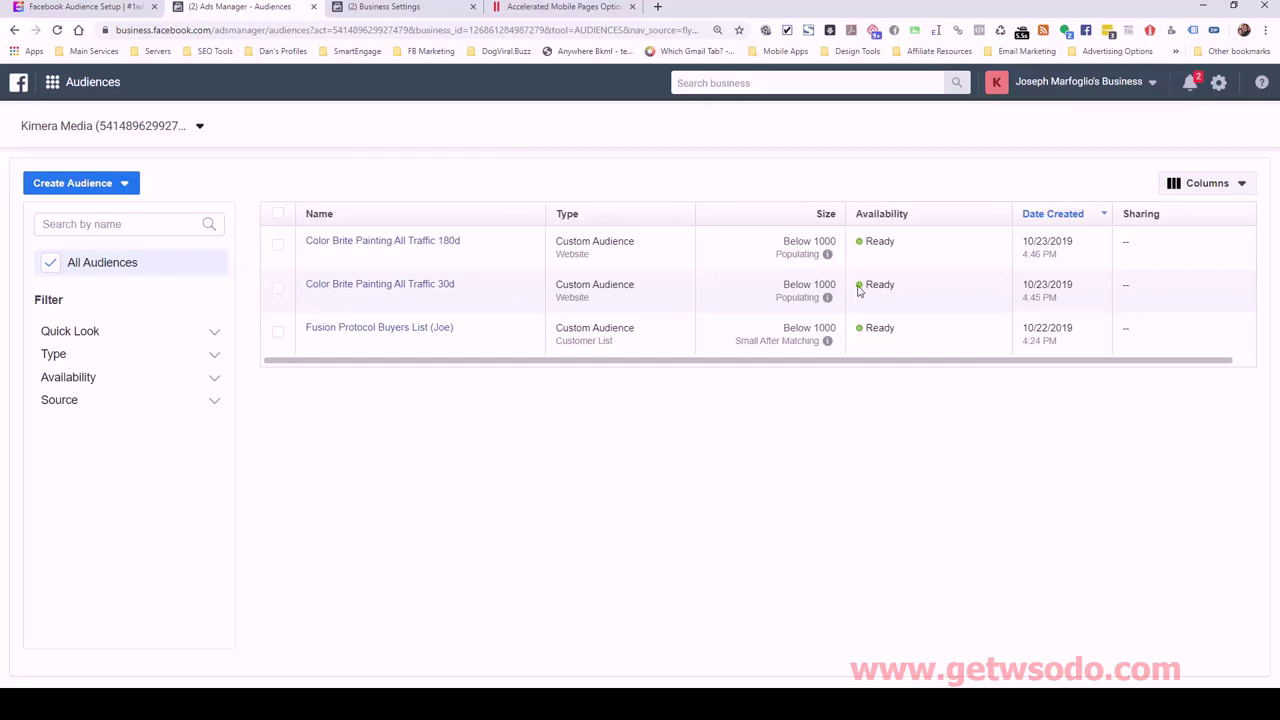
- Return to ClickUp and set the subtasks for the 180-day and 30-day custom audiences to Closed
{"action": "left_click", "coordinate": [81, 13]}
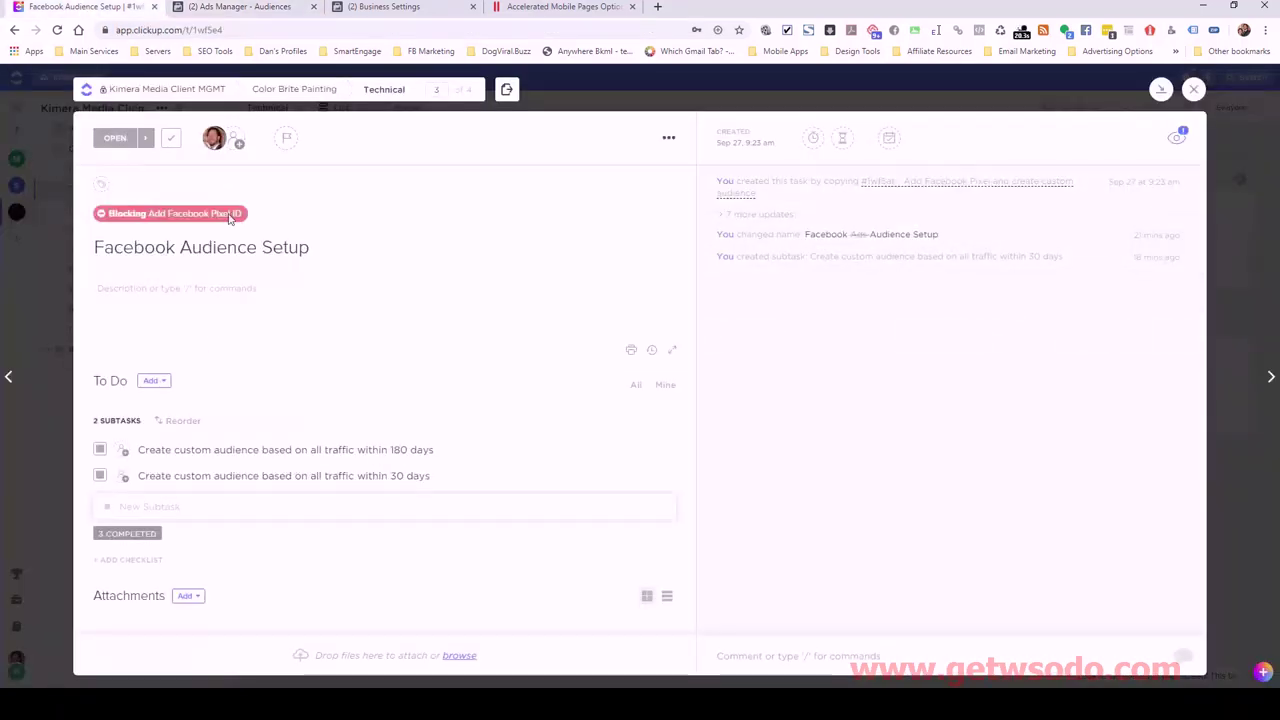
{"action": "left_click", "coordinate": [100, 449]}
{"action": "left_click", "coordinate": [131, 541]}
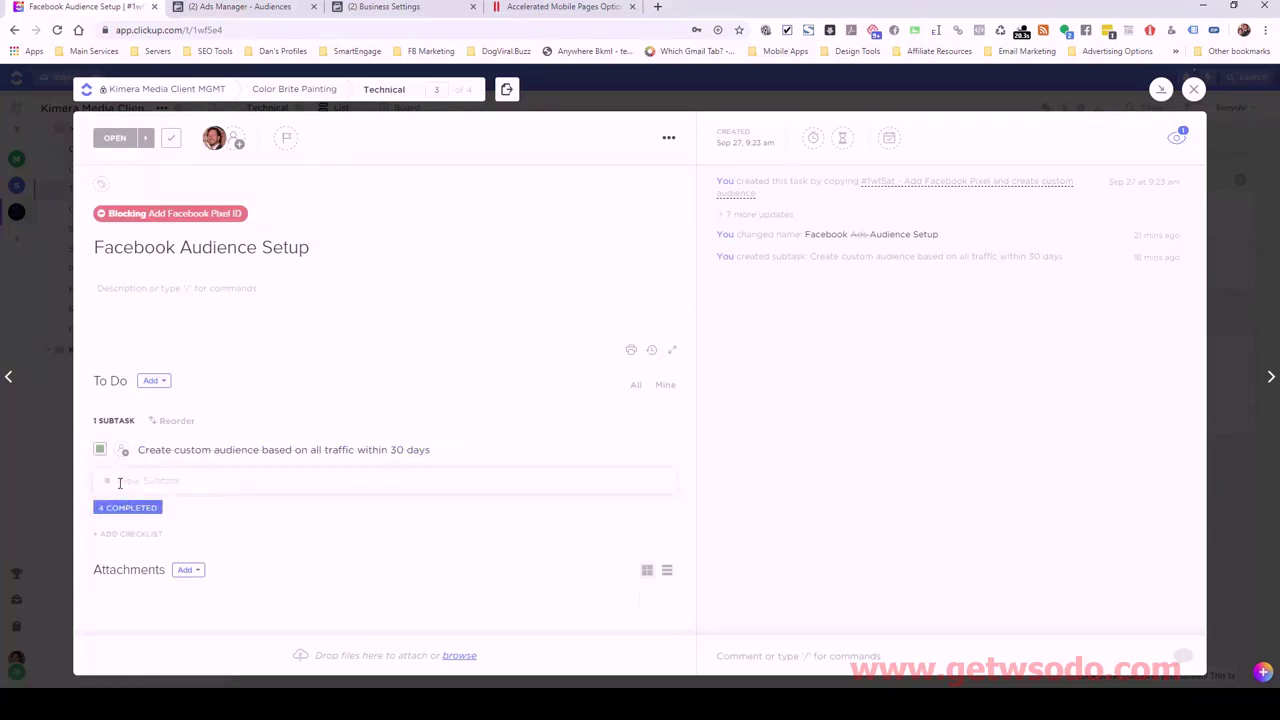
{"action": "left_click", "coordinate": [100, 450]}
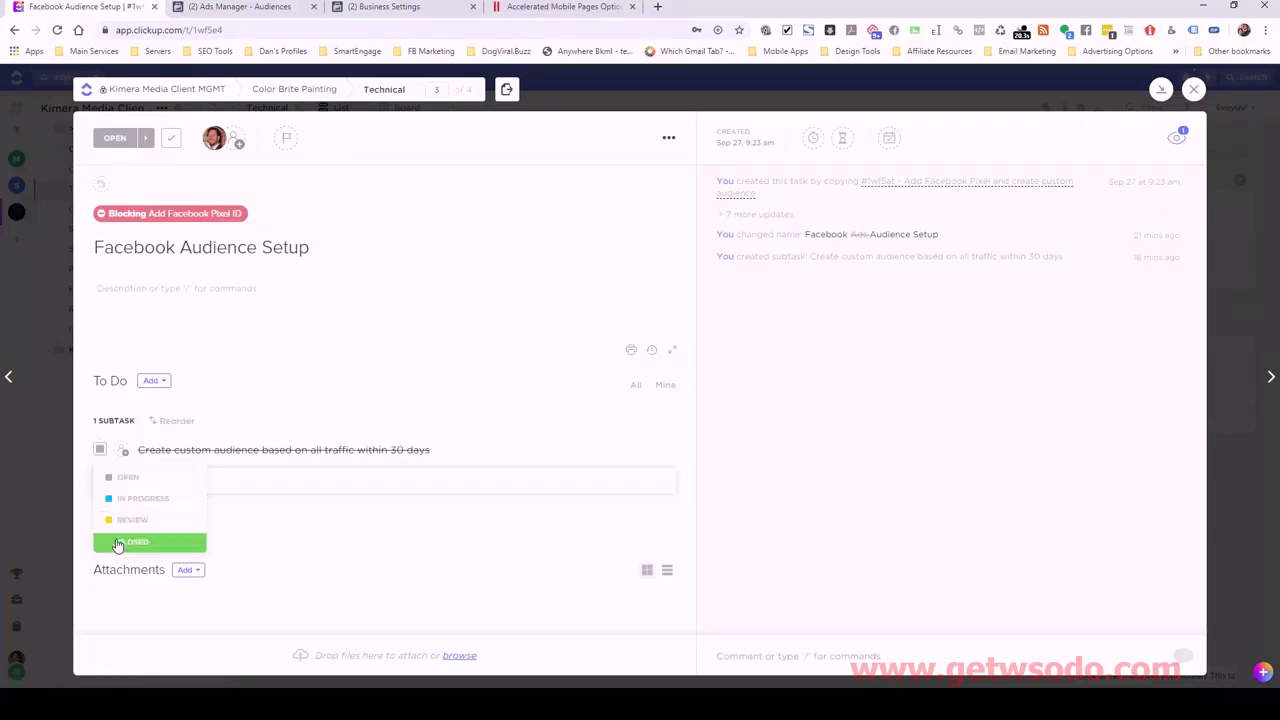
{"action": "left_click", "coordinate": [115, 541]}
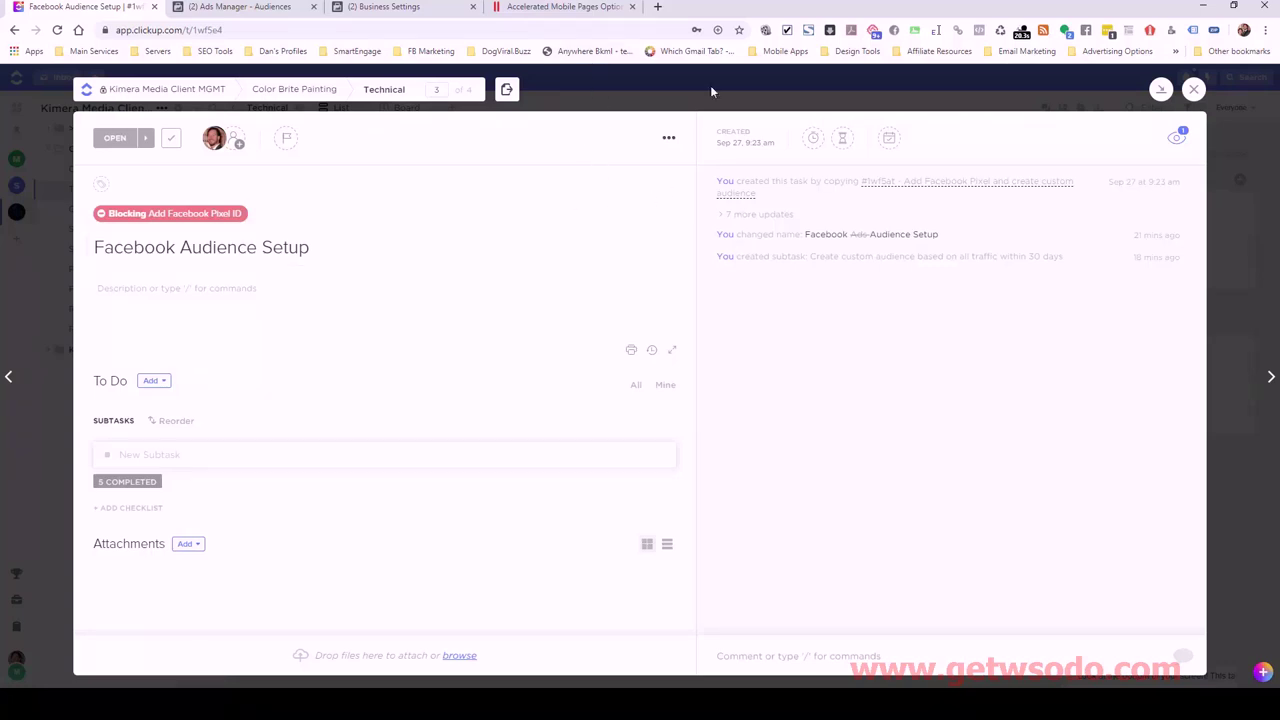
- Open colorbritepainting.com in a new browser tab and check the installed pixel and its ID with Facebook Pixel Helper
{"action": "left_click", "coordinate": [658, 7]}
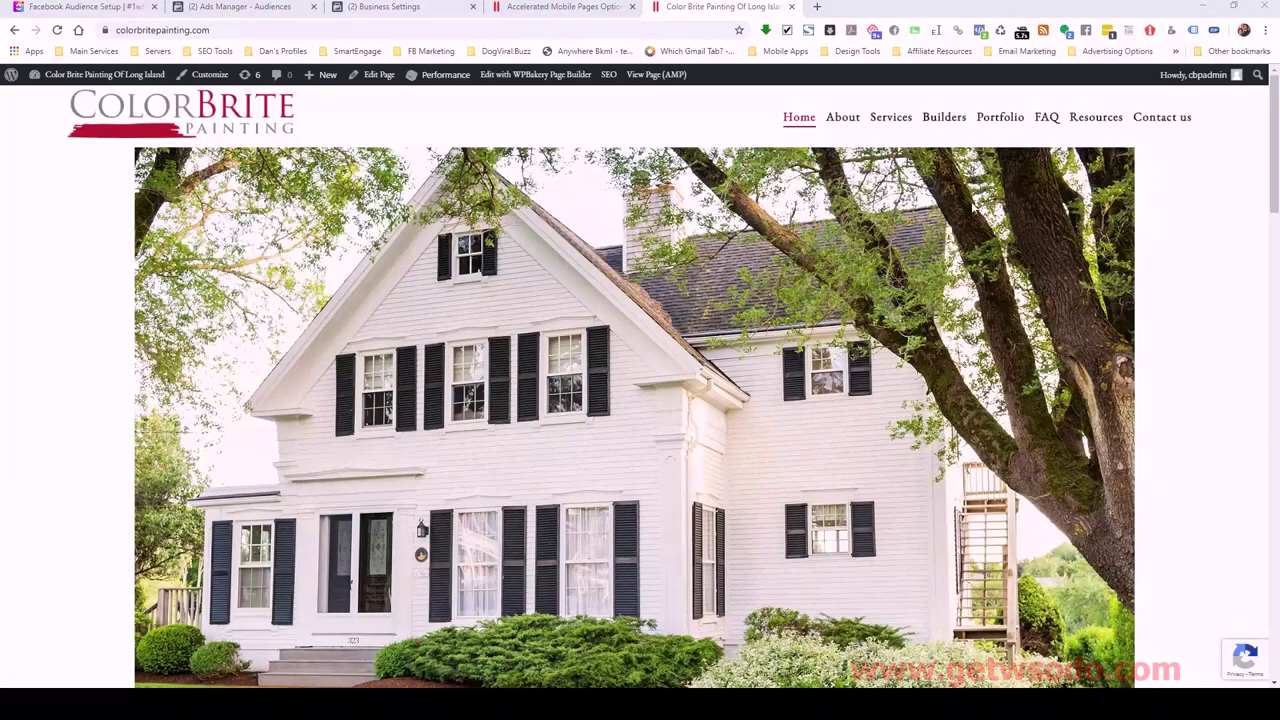
{"action": "left_click", "coordinate": [979, 33]}
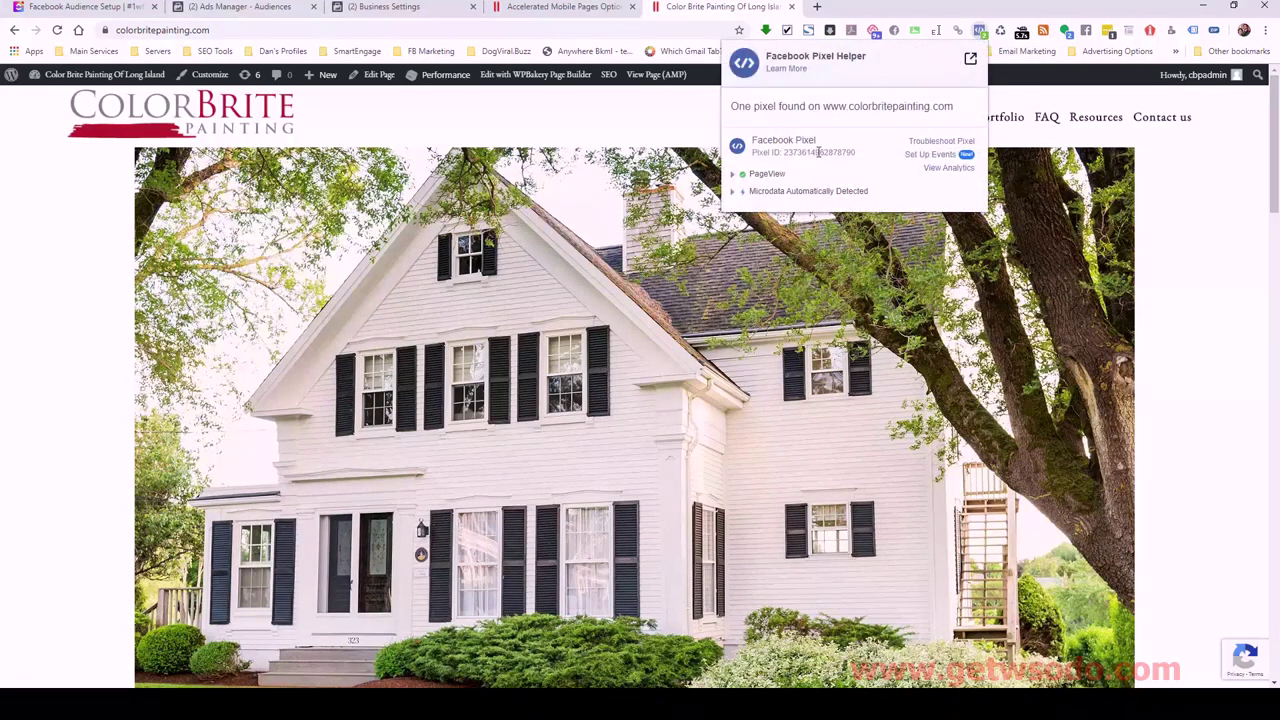
{"action": "left_click_drag", "start_coordinate": [786, 149], "coordinate": [858, 152]}
{"action": "left_click", "coordinate": [860, 152]}
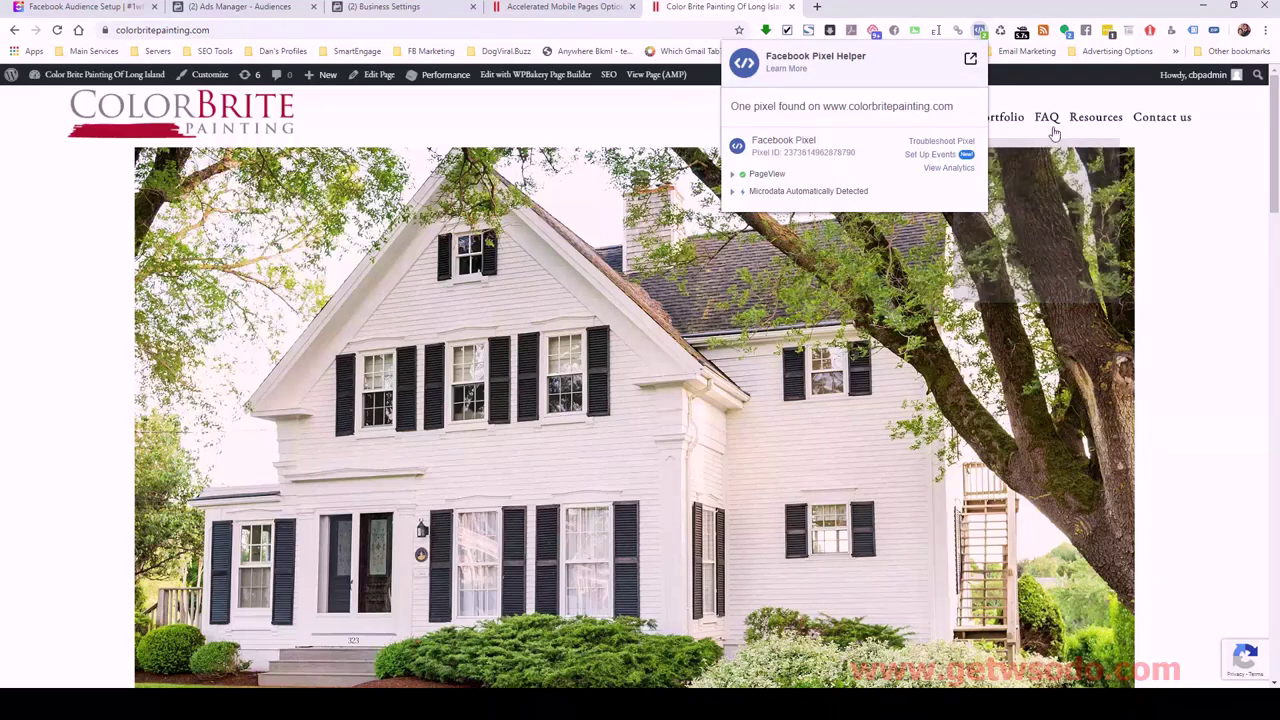
- View the home page's source code and search it for "faceb", then return to the Facebook Audiences list
{"action": "right_click", "coordinate": [84, 438]}
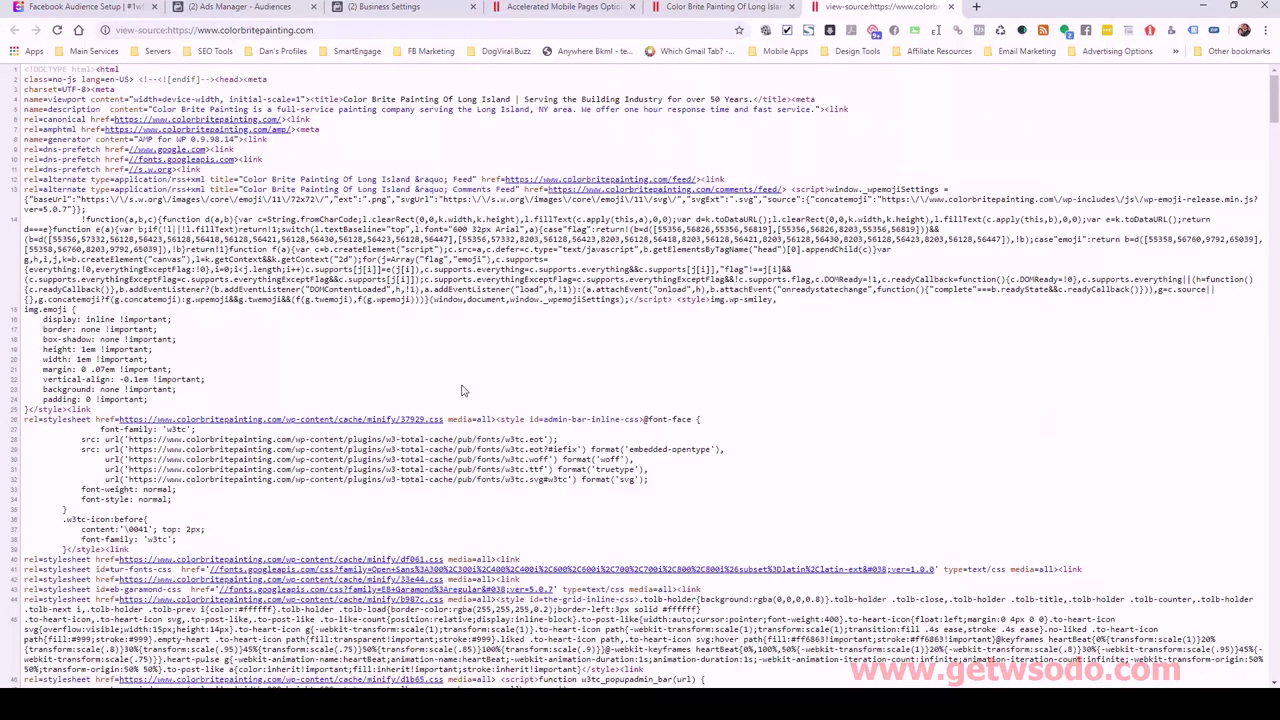
{"action": "key", "text": "ctrl+f"}
{"action": "type", "text": "faceb"}
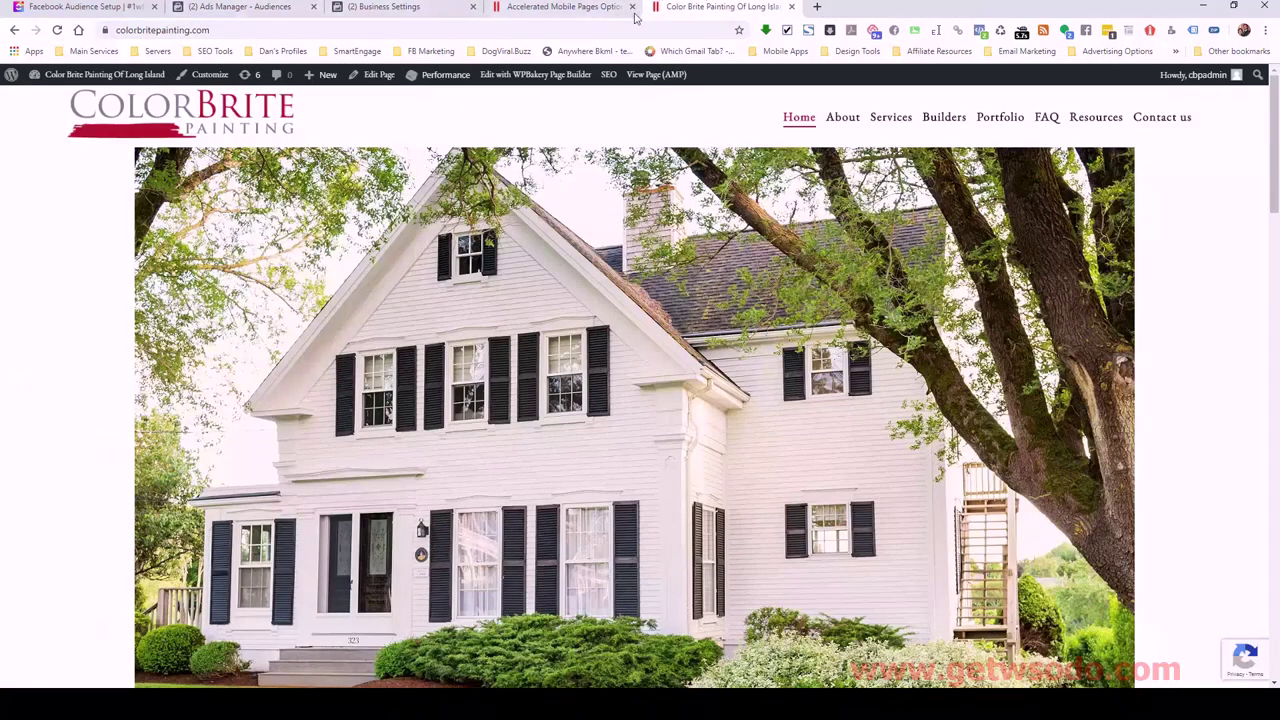
{"action": "left_click", "coordinate": [244, 8]}
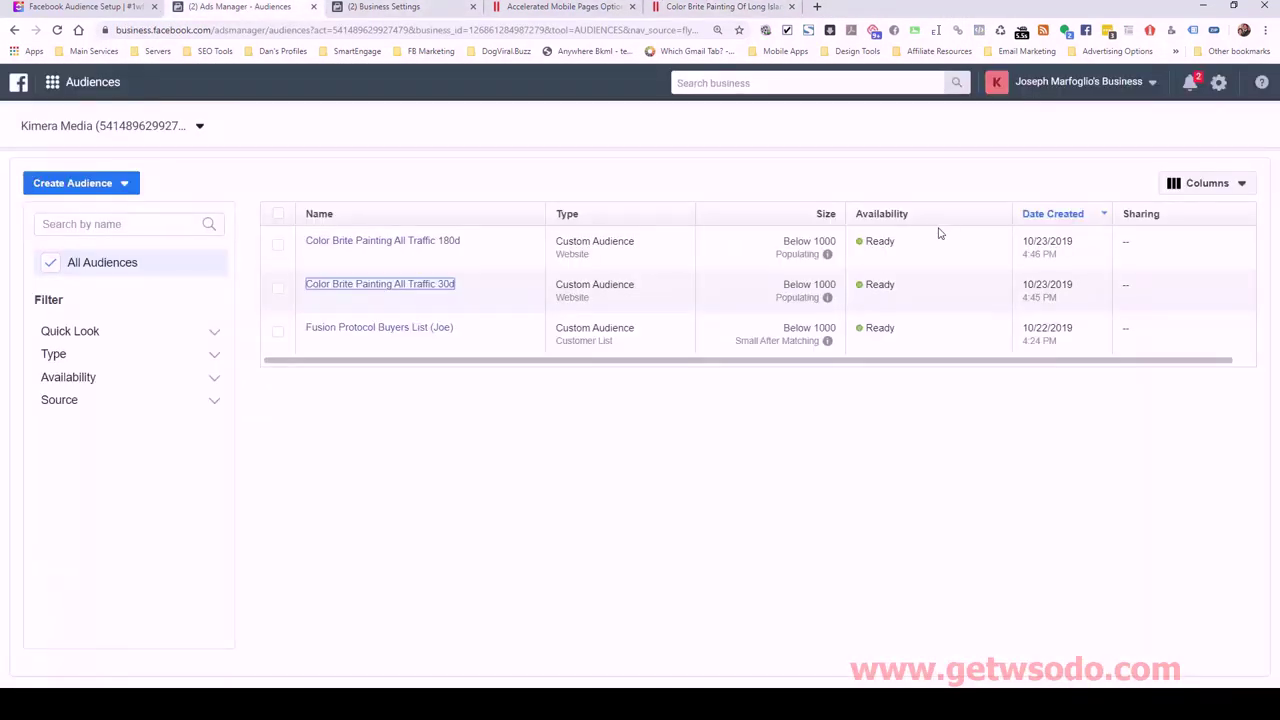